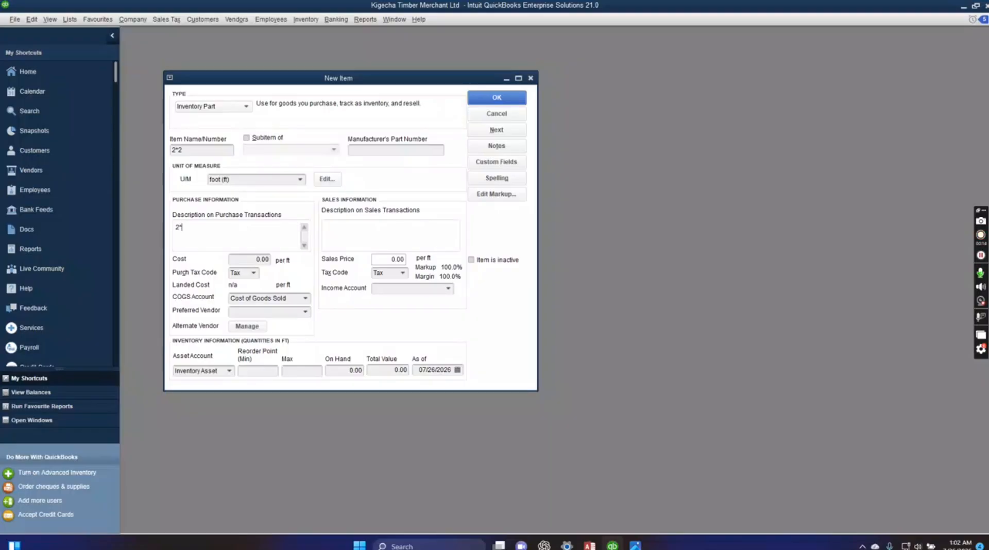
Describe the item as 2*2 for both purchase and sales transactions and set its cost to 14 per foot.
{"action": "type", "text": "2*2"}
{"action": "left_click", "coordinate": [329, 237]}
{"action": "left_click", "coordinate": [257, 258]}
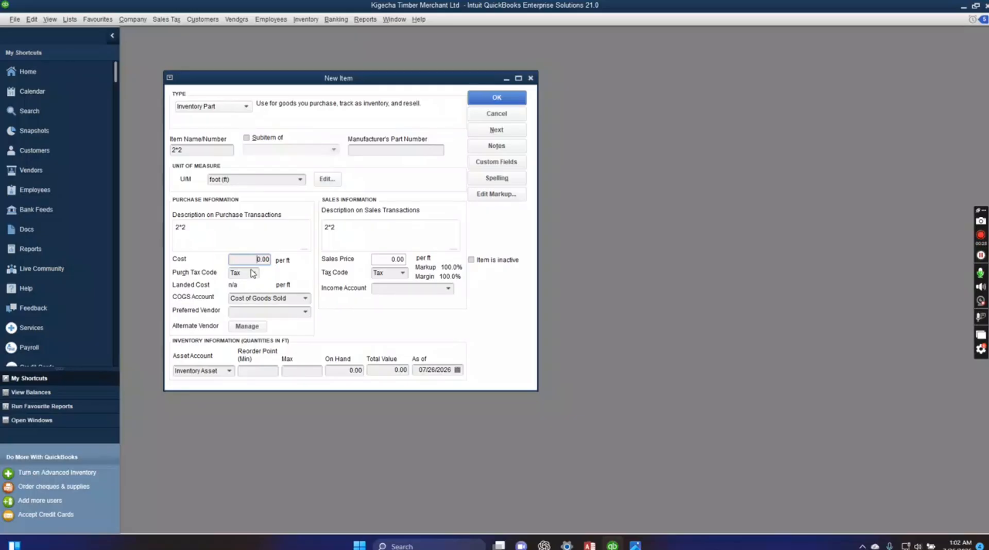
{"action": "key", "text": "Delete"}
{"action": "key", "text": "Delete"}
Set the item's sales price to 22 per foot and its income account to Cost of Goods Sold.
{"action": "left_click", "coordinate": [382, 259]}
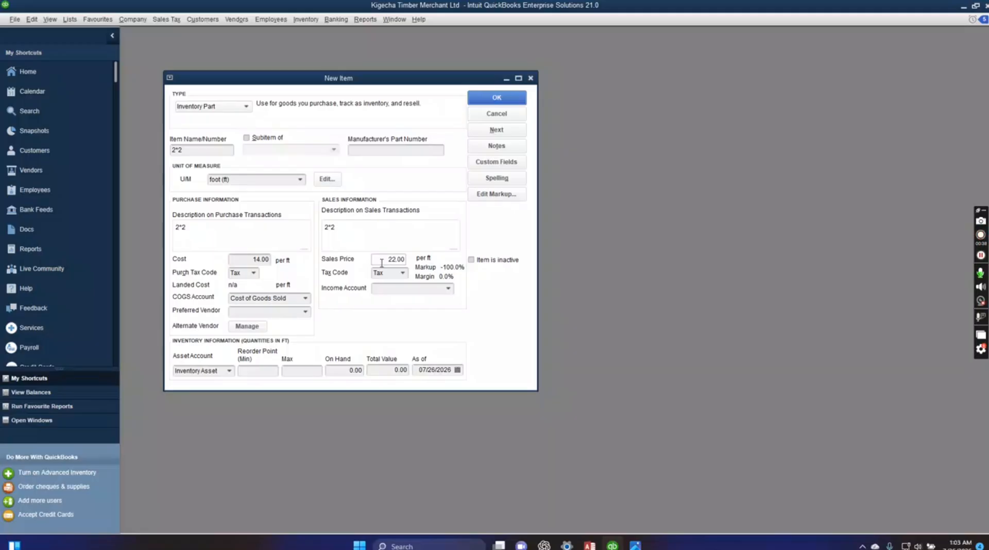
{"action": "left_click", "coordinate": [448, 289]}
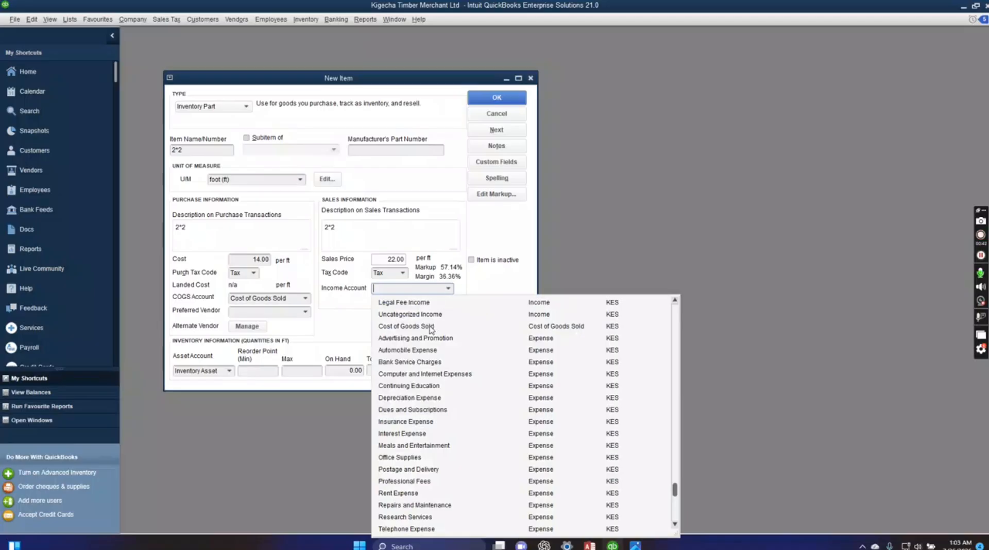
{"action": "left_click", "coordinate": [431, 328]}
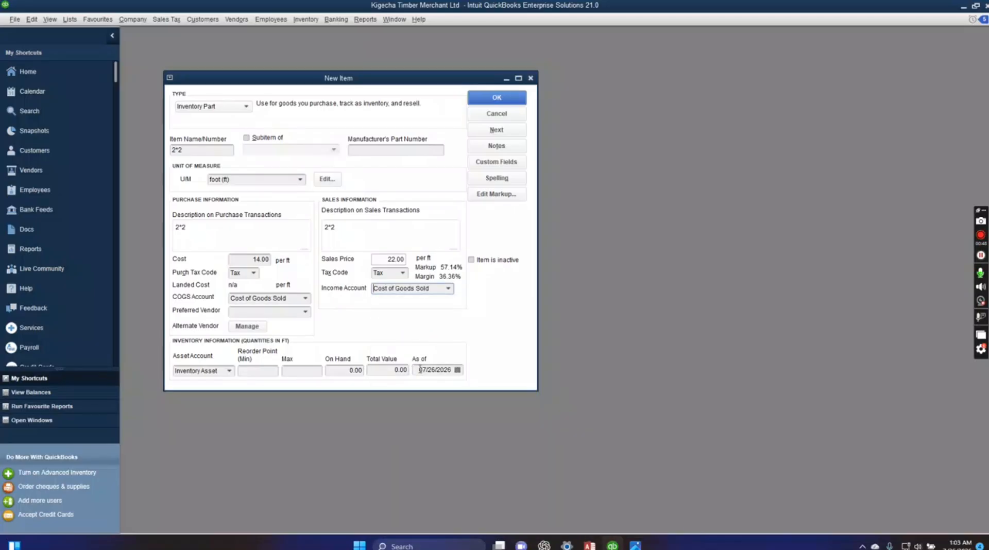
Set the as-of date of the 2*2 item's inventory information to 11/01/2016.
{"action": "left_click_drag", "start_coordinate": [420, 370], "coordinate": [449, 370]}
{"action": "type", "text": "11/1/2016"}
{"action": "left_click", "coordinate": [336, 372]}
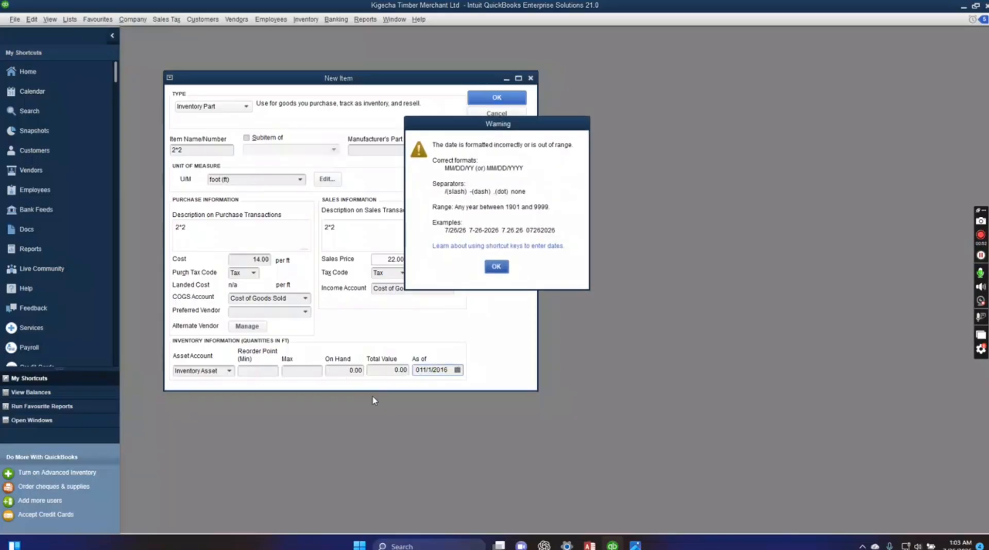
{"action": "left_click", "coordinate": [496, 266]}
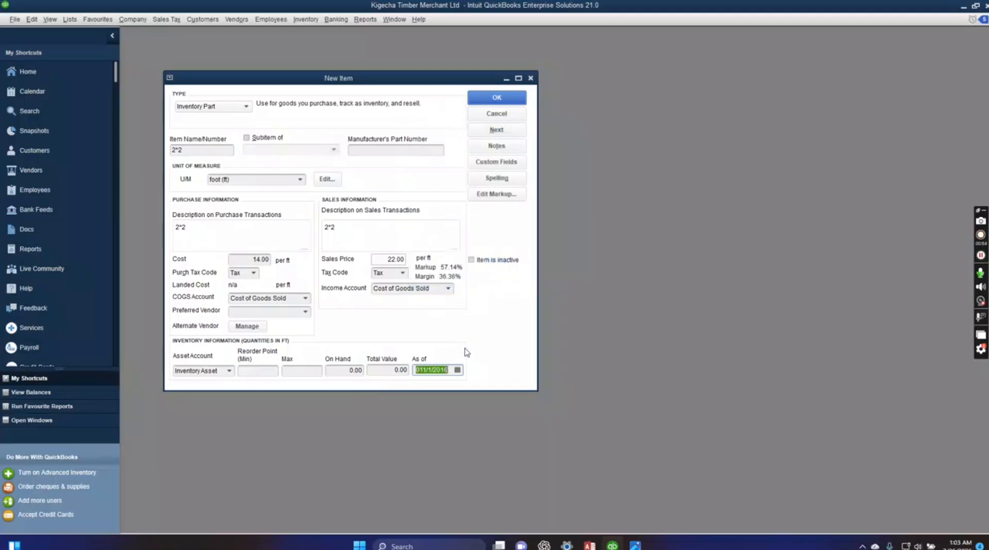
{"action": "left_click", "coordinate": [425, 367]}
{"action": "key", "text": "BackSpace"}
Look up the 2X2 stock in the Kigecha.JPG image, return to QuickBooks and enter 5000 as the on-hand quantity.
{"action": "left_click", "coordinate": [341, 369]}
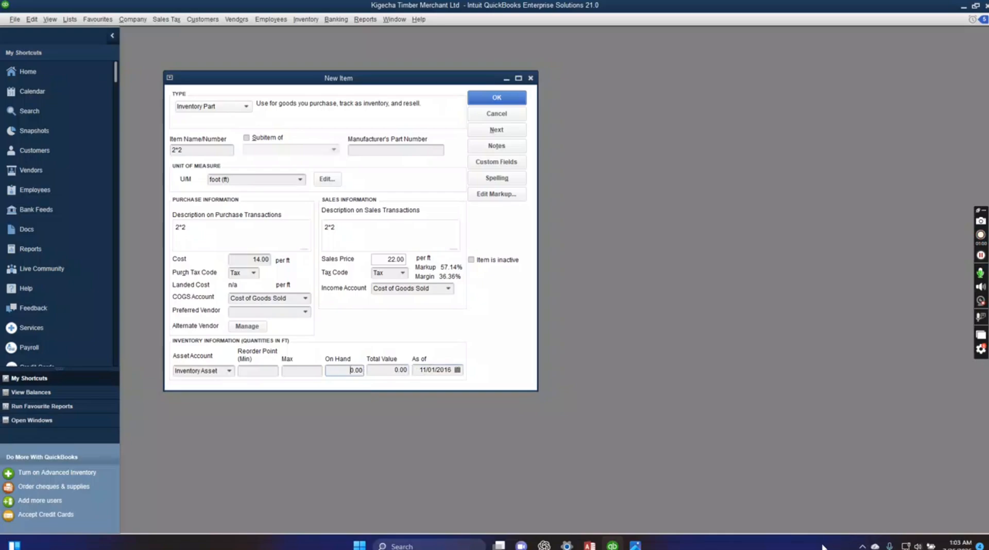
{"action": "left_click", "coordinate": [635, 545]}
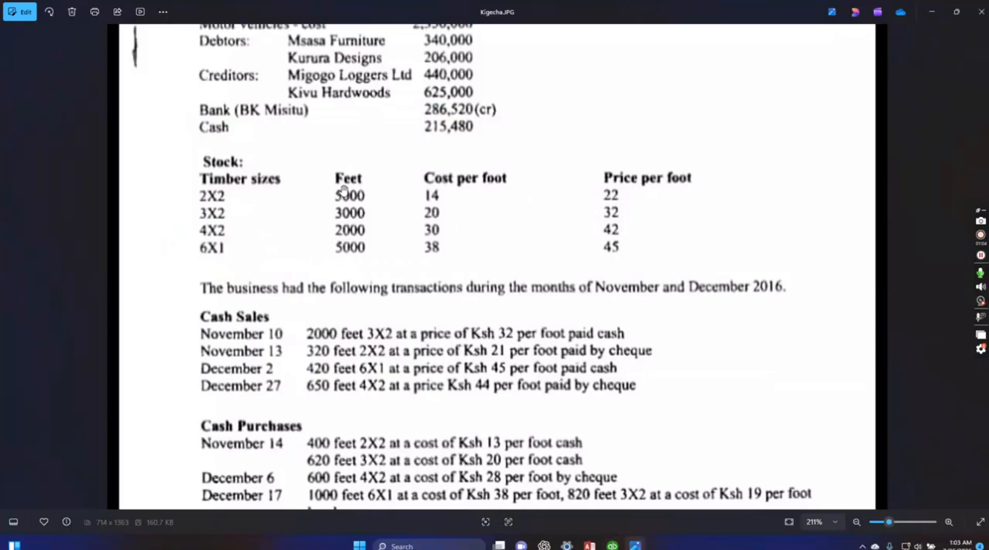
{"action": "left_click_drag", "start_coordinate": [360, 194], "coordinate": [356, 245]}
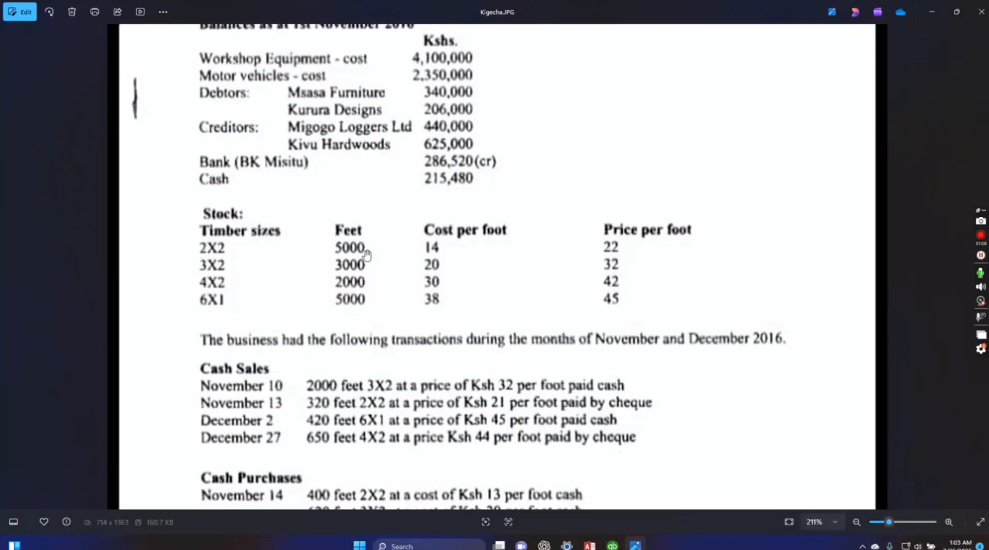
{"action": "scroll", "coordinate": [516, 420], "scroll_direction": "down", "scroll_amount": 3}
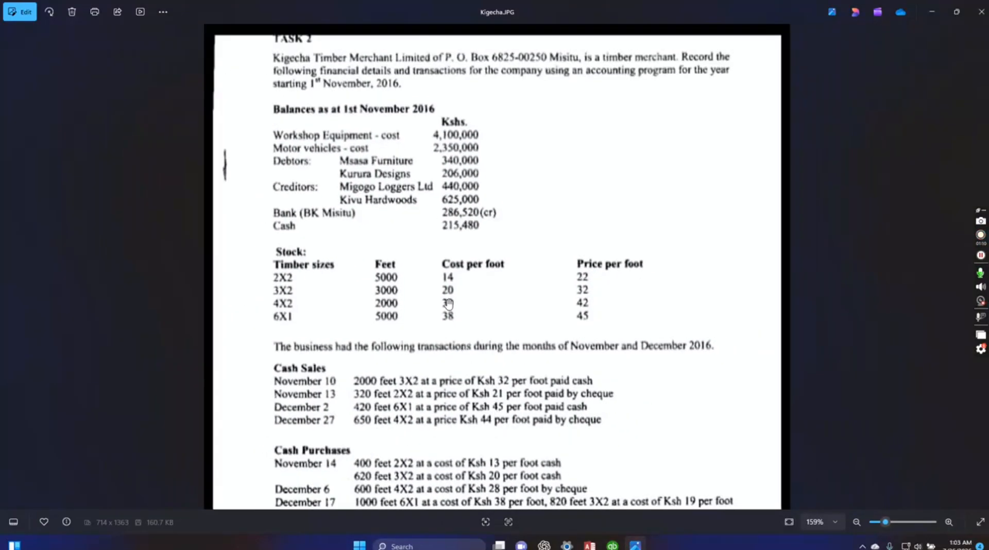
{"action": "mouse_move", "coordinate": [613, 545]}
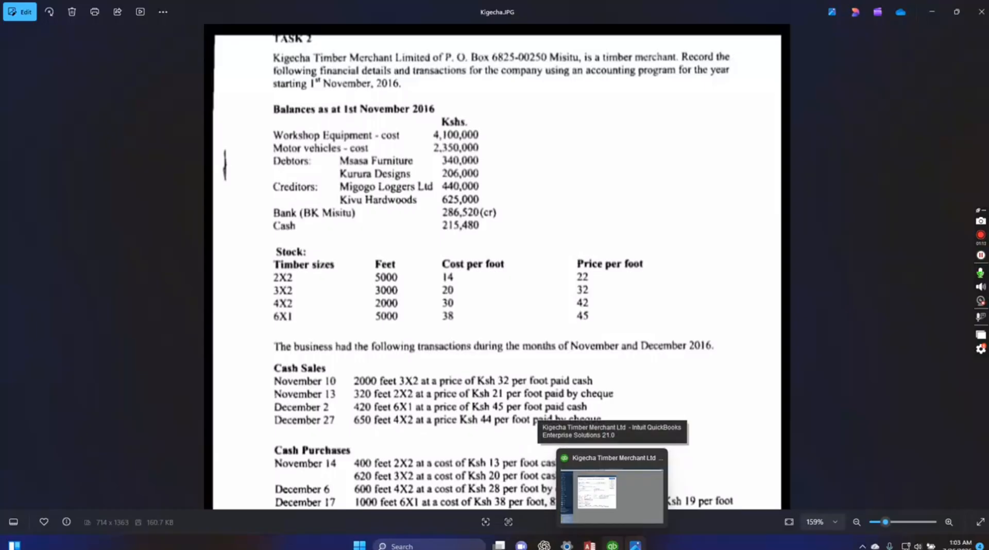
{"action": "left_click", "coordinate": [612, 492]}
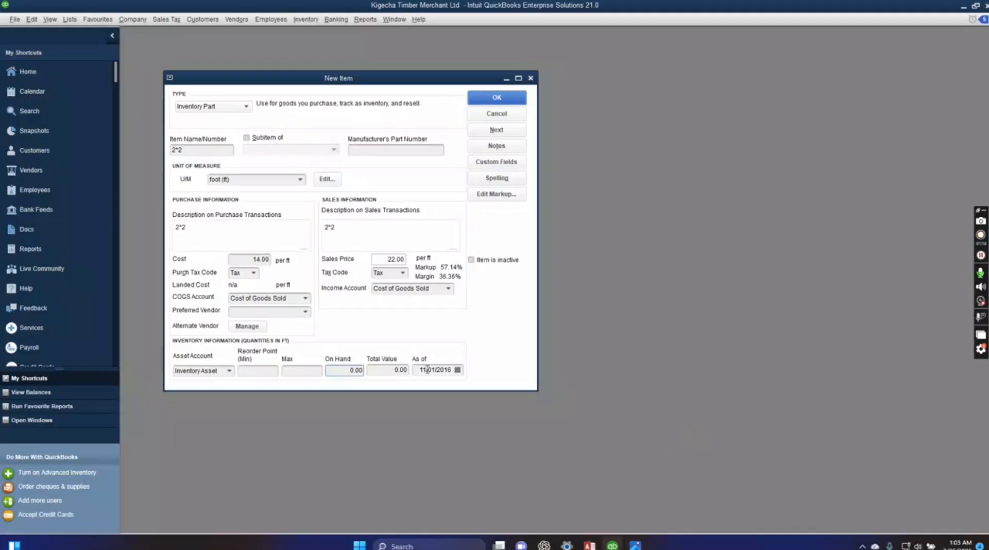
{"action": "left_click", "coordinate": [345, 371]}
{"action": "type", "text": "5000"}
Save the 2*2 item as a back-dated transaction and continue to a blank new item.
{"action": "left_click", "coordinate": [478, 133]}
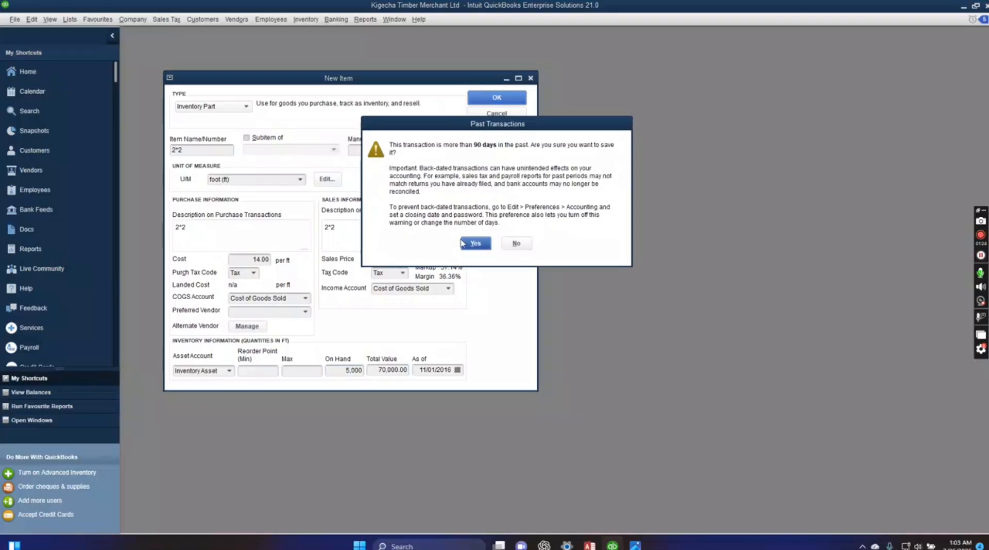
{"action": "left_click", "coordinate": [478, 244]}
{"action": "left_click", "coordinate": [468, 245]}
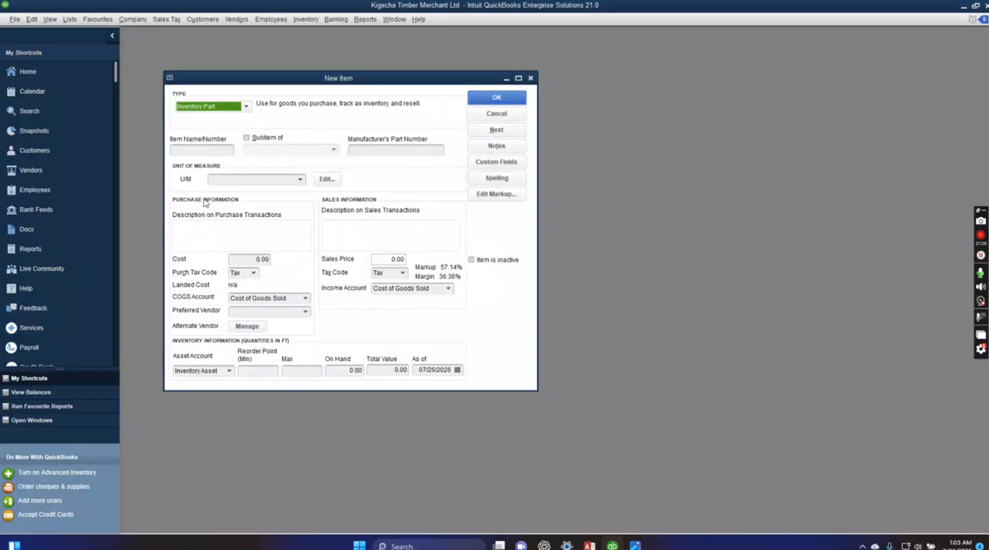
Name the new item 3*2, measured in foot (ft), with 3*2 as its purchase and sales descriptions.
{"action": "left_click", "coordinate": [180, 150]}
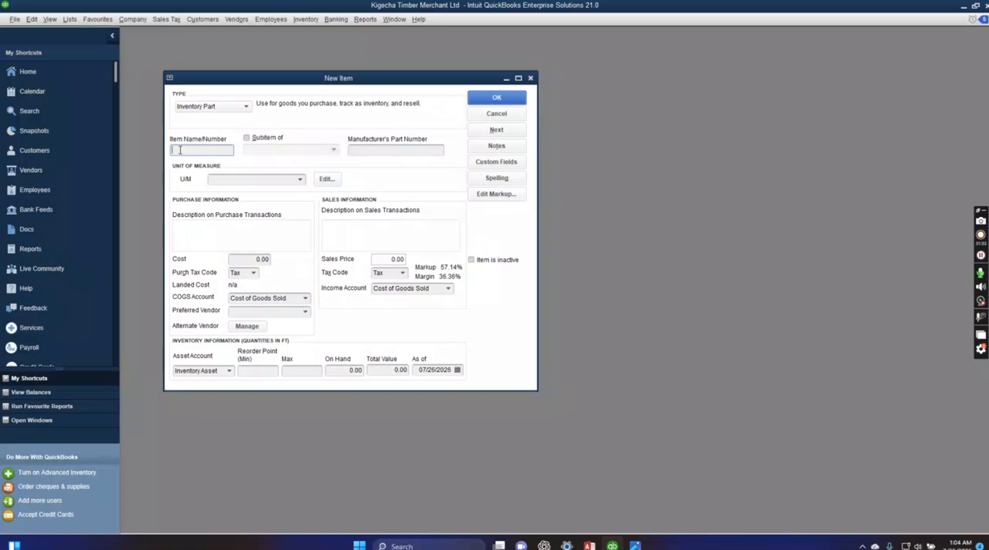
{"action": "type", "text": "3*2"}
{"action": "left_click", "coordinate": [293, 179]}
{"action": "left_click", "coordinate": [300, 180]}
{"action": "left_click", "coordinate": [270, 215]}
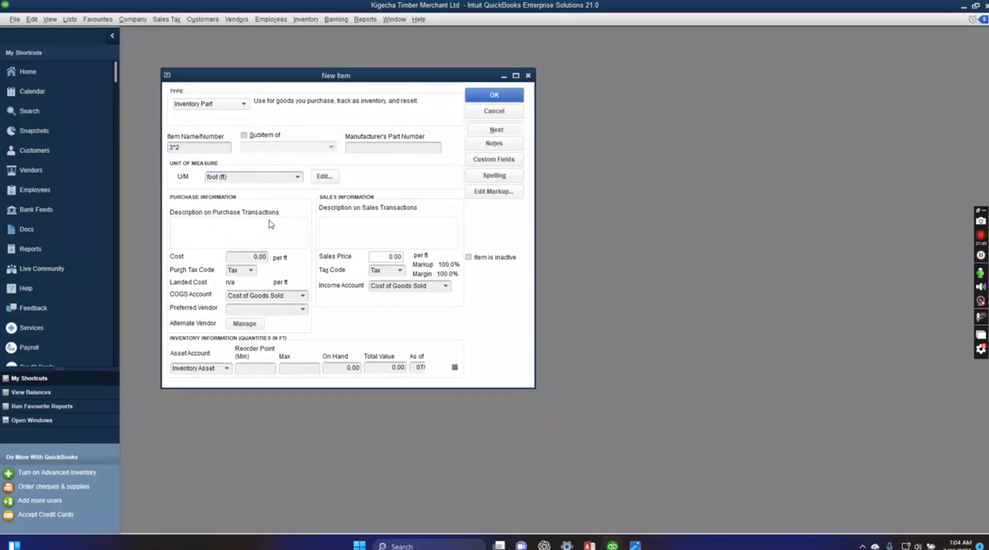
{"action": "left_click", "coordinate": [223, 237]}
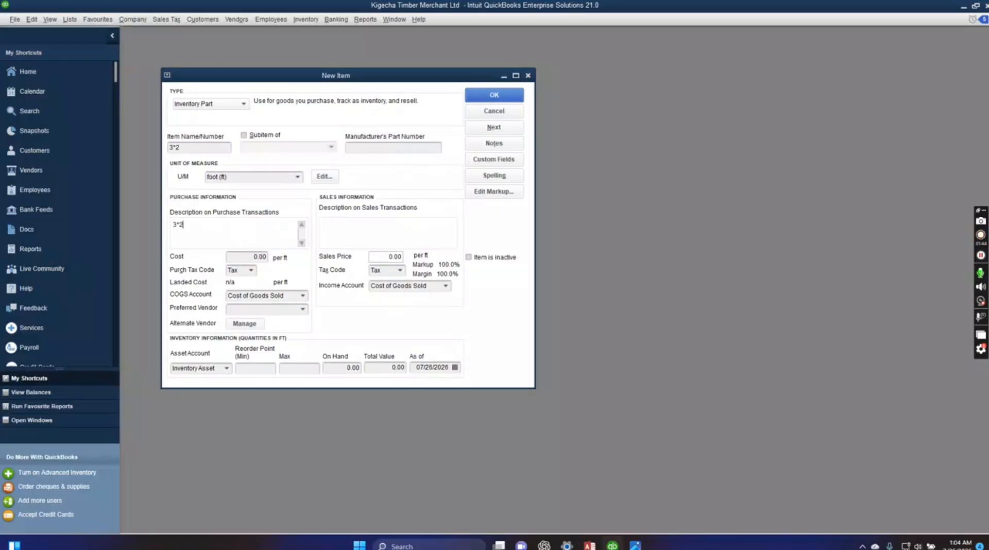
{"action": "left_click", "coordinate": [349, 238]}
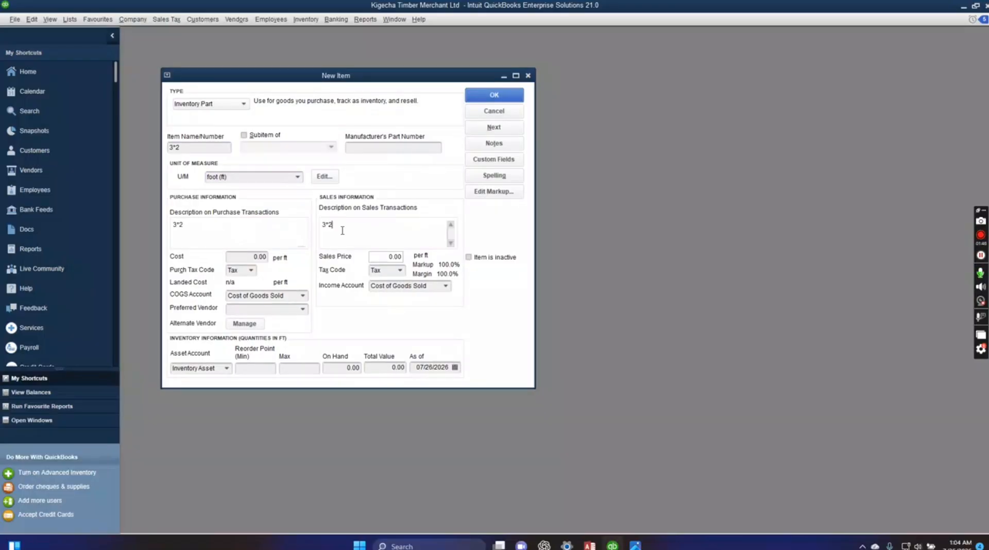
Consult the stock list in Kigecha.JPG, then in QuickBooks set the 3*2 item's cost to 20 and sales price to 32 per foot.
{"action": "left_click", "coordinate": [635, 545]}
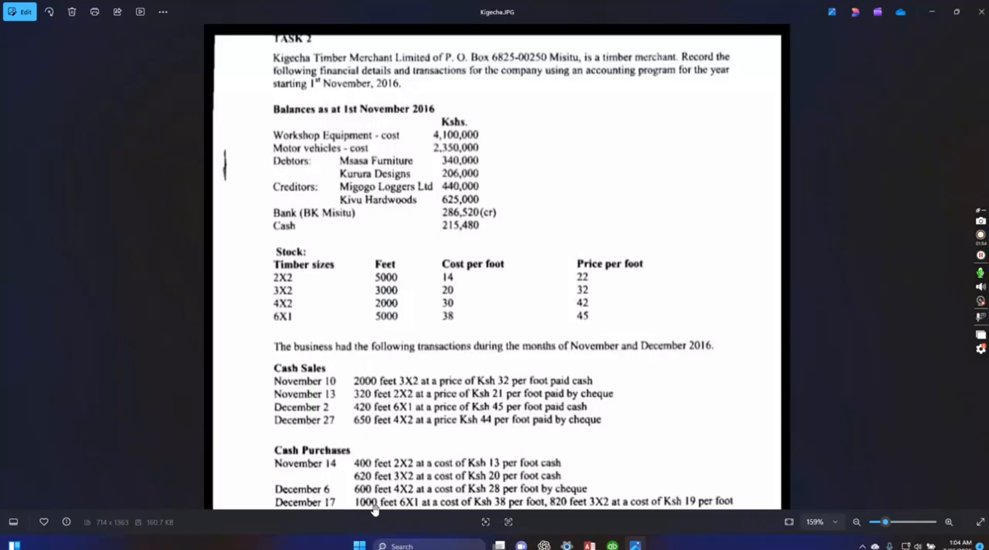
{"action": "left_click", "coordinate": [612, 545]}
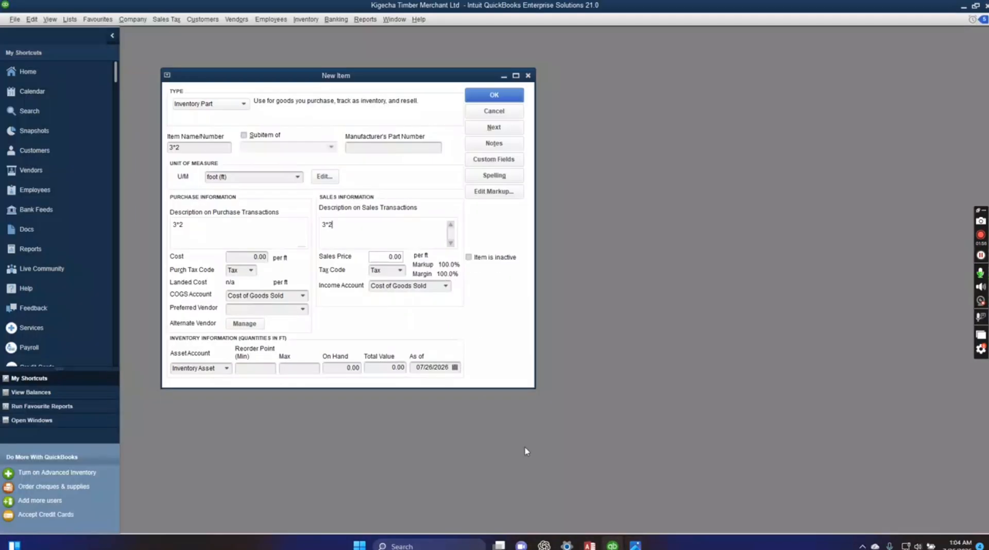
{"action": "left_click", "coordinate": [247, 256]}
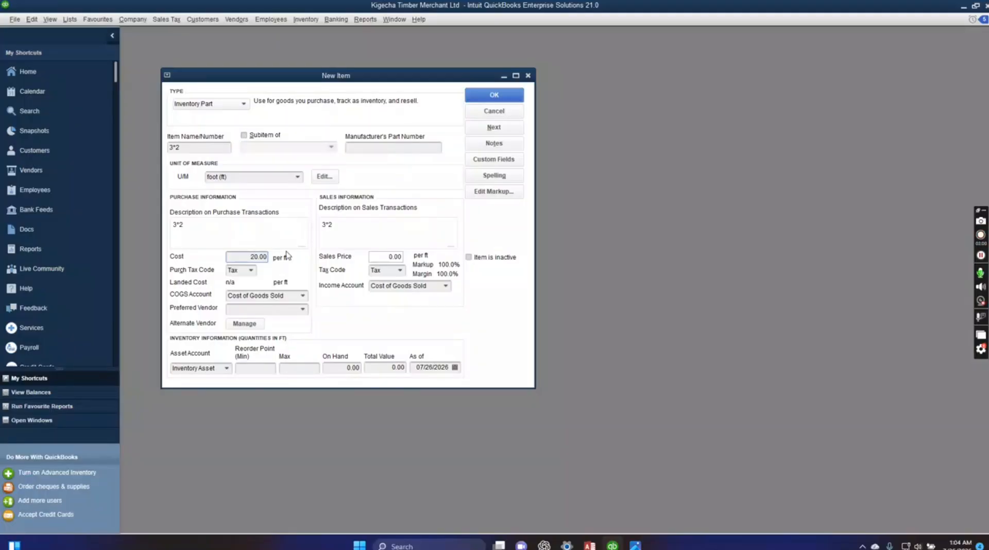
{"action": "type", "text": "2"}
{"action": "left_click", "coordinate": [377, 259]}
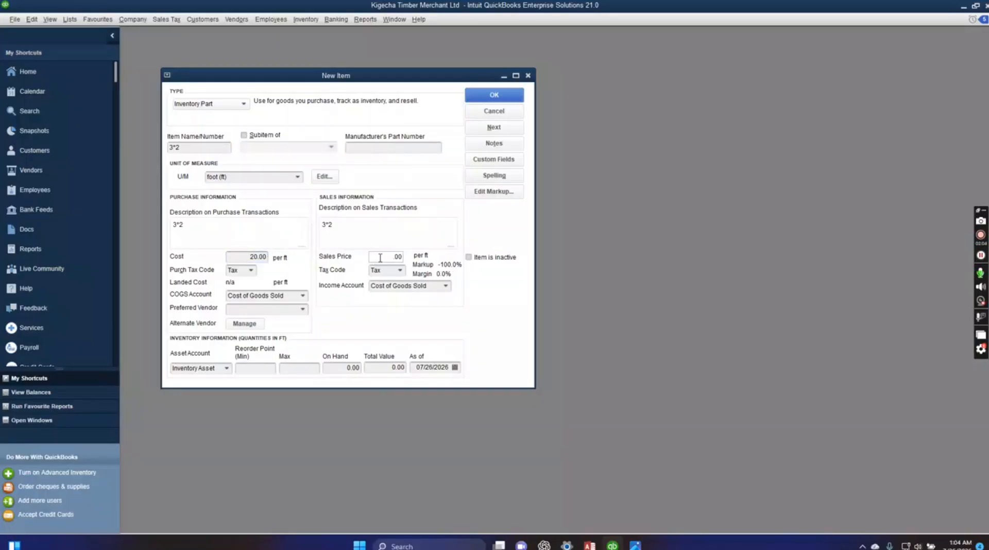
{"action": "type", "text": "32"}
Enter 3000 as the on-hand quantity of the 3*2 item and 11/1/2016 as its as-of date.
{"action": "left_click", "coordinate": [348, 368]}
{"action": "type", "text": "3000"}
{"action": "left_click_drag", "start_coordinate": [418, 367], "coordinate": [445, 367]}
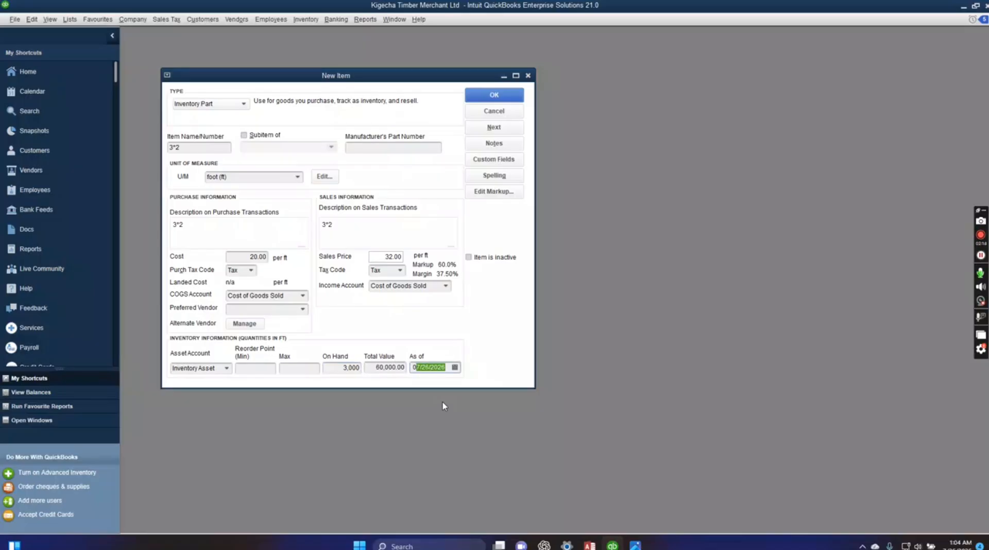
{"action": "type", "text": "11/1/2016"}
Save the 3*2 item despite its past date and continue to another blank item.
{"action": "left_click", "coordinate": [489, 129]}
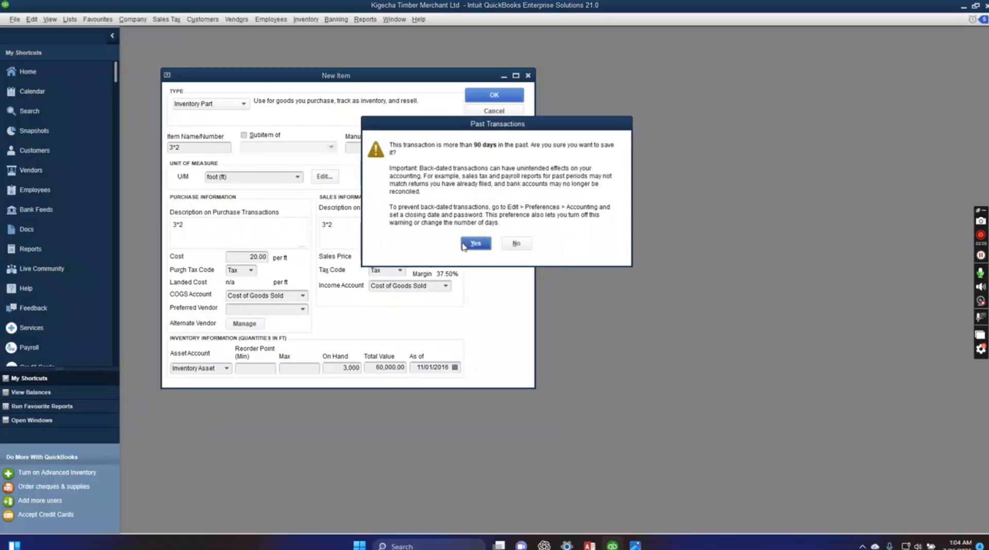
{"action": "left_click", "coordinate": [463, 244]}
{"action": "left_click", "coordinate": [465, 242]}
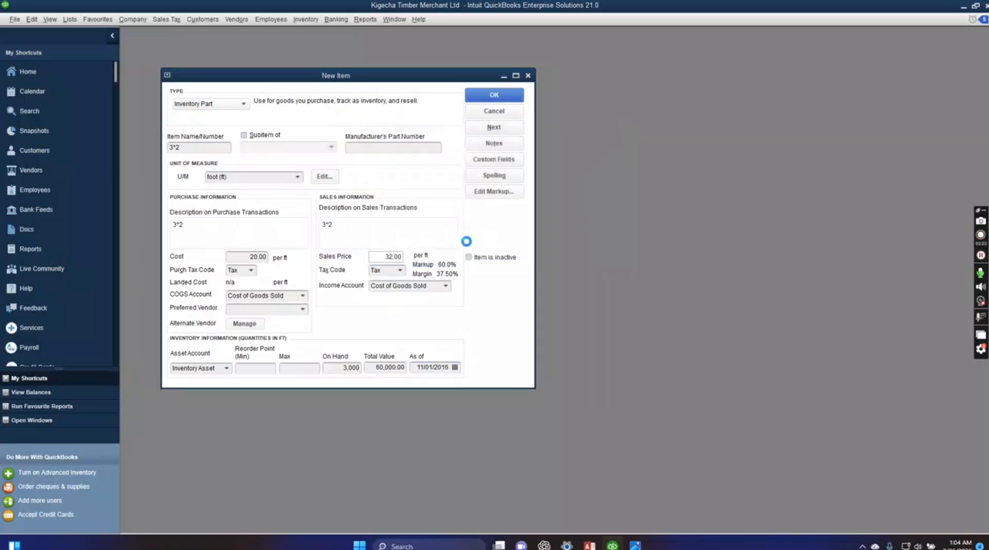
Name the new item 4*2, measured in foot (ft), and enter 3*2 as its purchase and sales descriptions.
{"action": "left_click", "coordinate": [220, 150]}
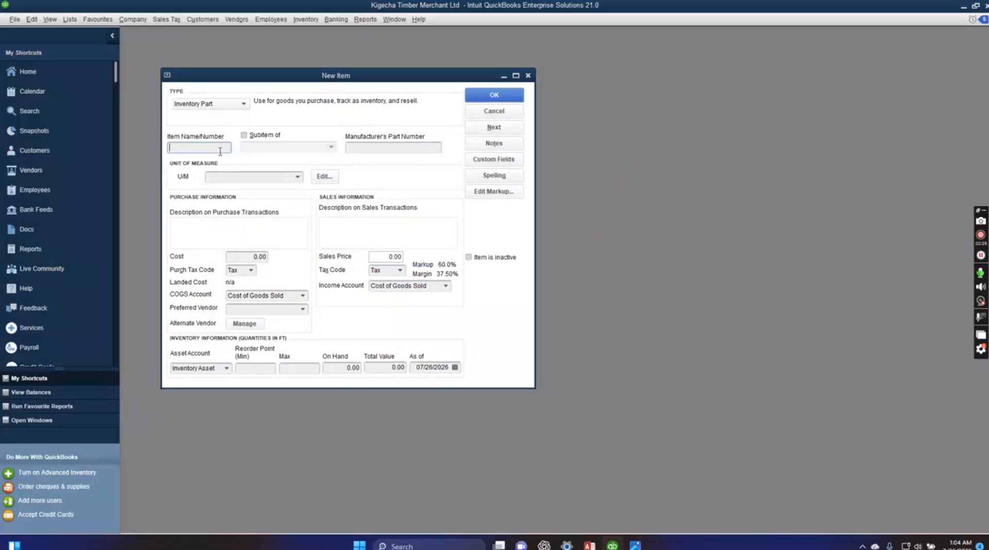
{"action": "type", "text": "4*2"}
{"action": "left_click", "coordinate": [296, 177]}
{"action": "left_click", "coordinate": [261, 215]}
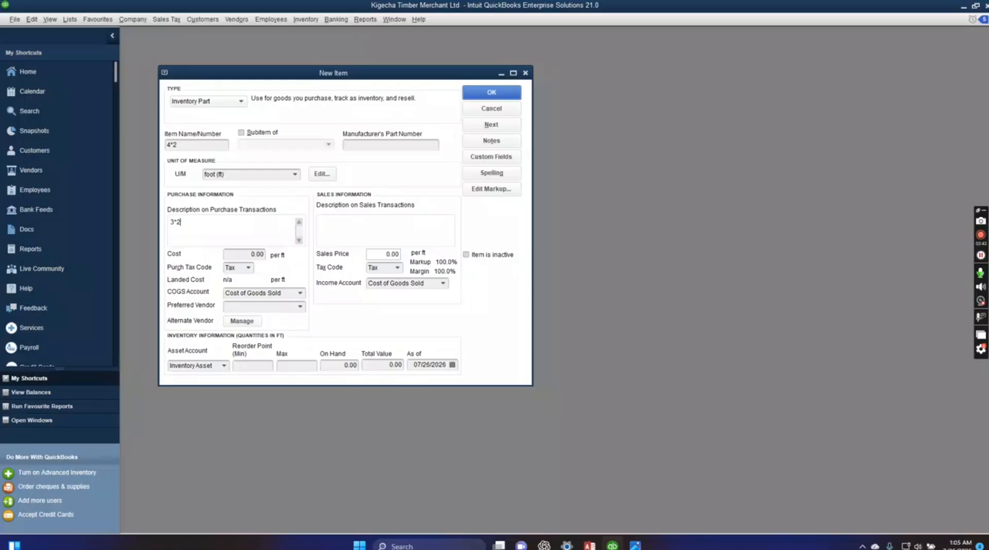
{"action": "left_click", "coordinate": [336, 232]}
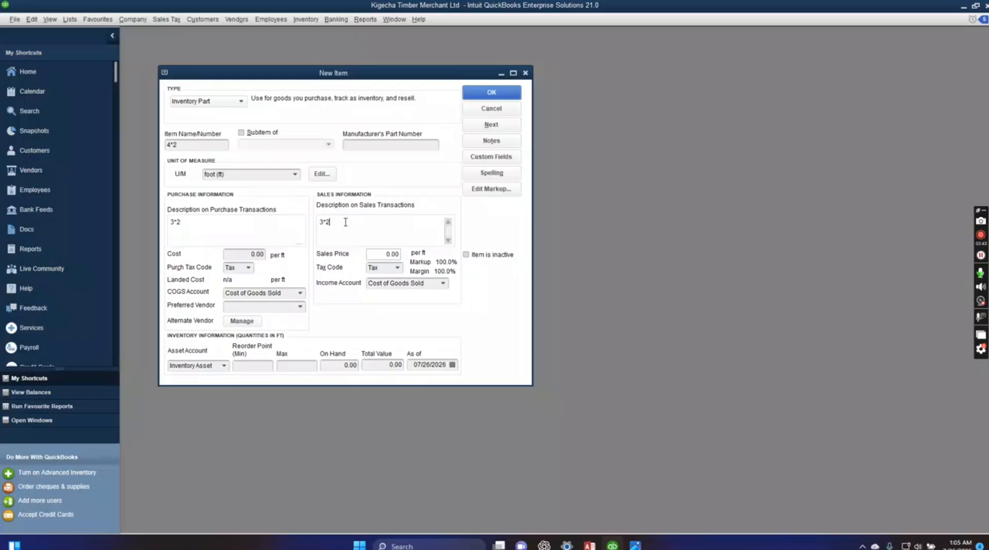
Consult the stock list in Kigecha.JPG, then in QuickBooks set the 4*2 item's cost to 30 and sales price to 42 per foot.
{"action": "left_click", "coordinate": [250, 256]}
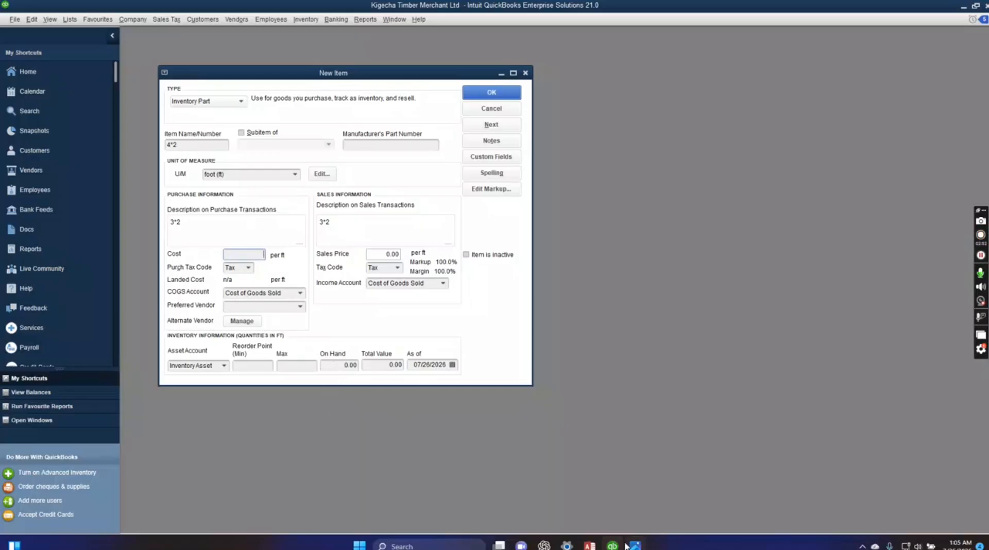
{"action": "left_click", "coordinate": [612, 507]}
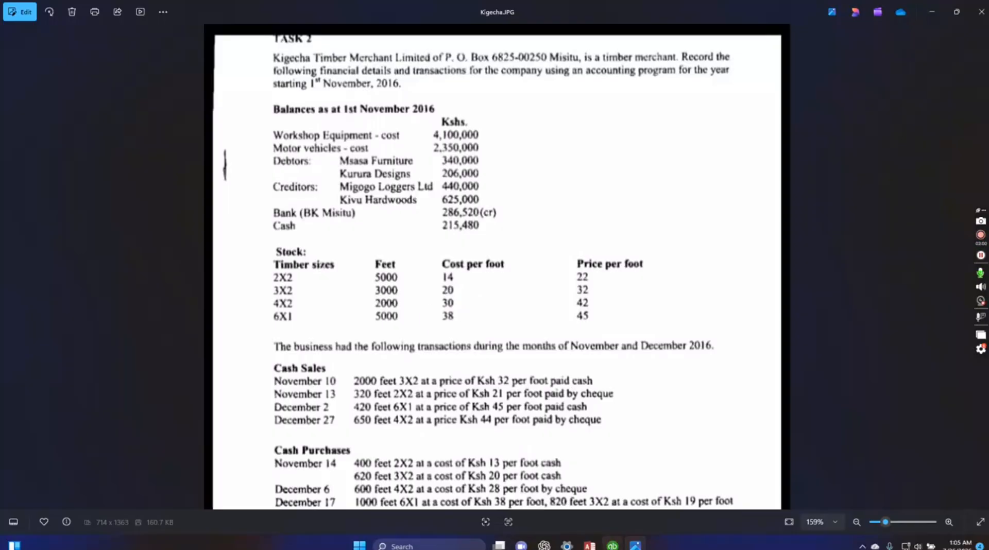
{"action": "mouse_move", "coordinate": [613, 545]}
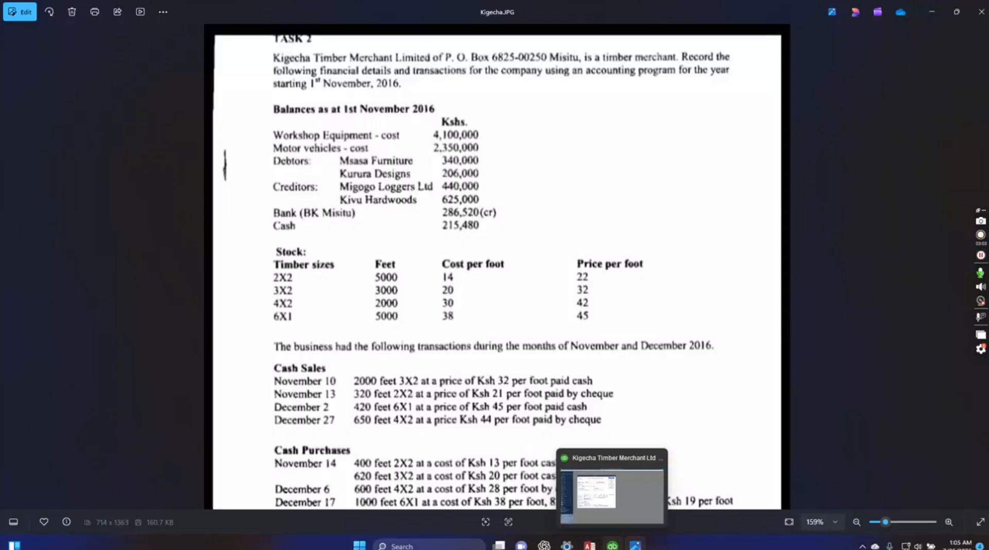
{"action": "left_click", "coordinate": [612, 489]}
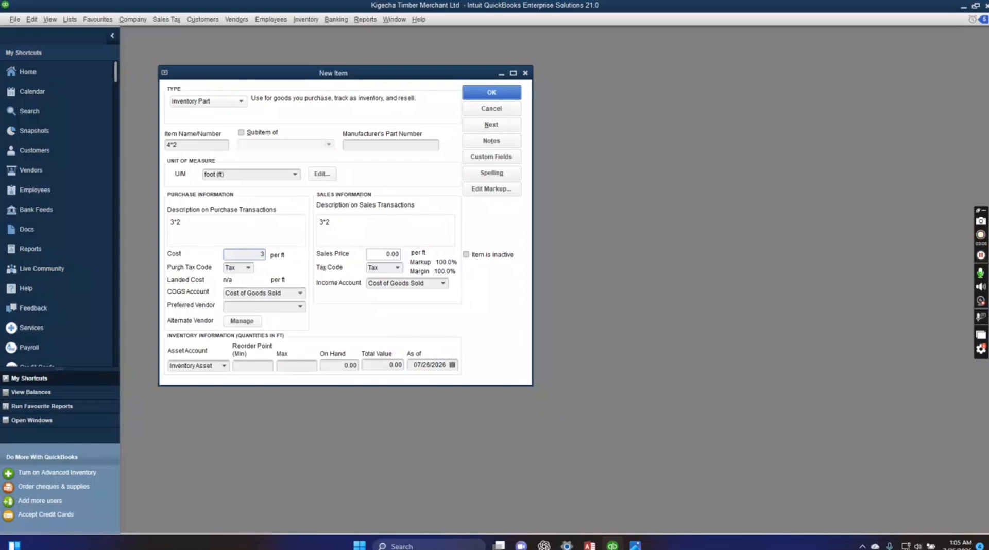
{"action": "type", "text": "0"}
{"action": "left_click", "coordinate": [370, 255]}
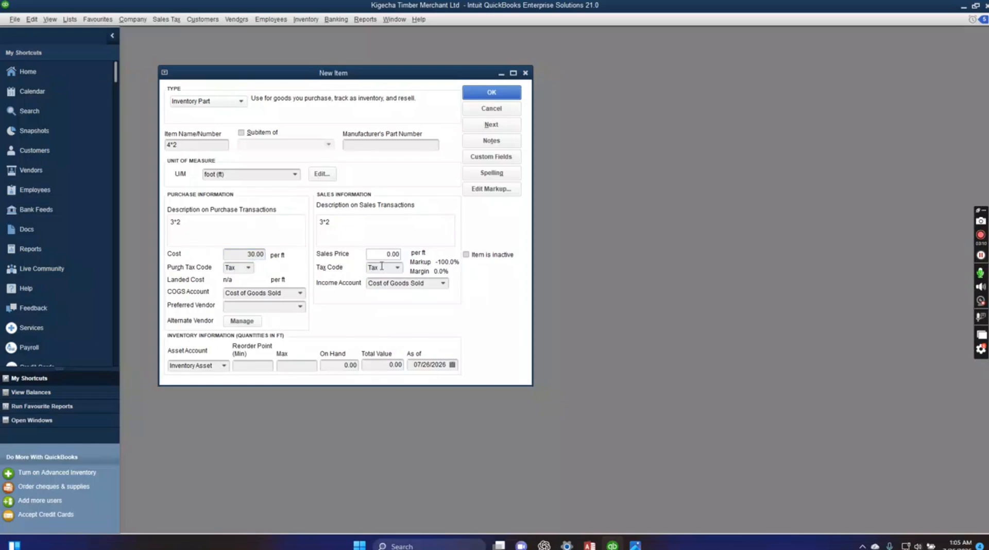
{"action": "key", "text": "Delete"}
{"action": "key", "text": "Delete"}
Enter 2000 as the on-hand quantity of the 4*2 item and 11/1/2016 as its as-of date.
{"action": "left_click", "coordinate": [338, 366]}
{"action": "type", "text": "2000"}
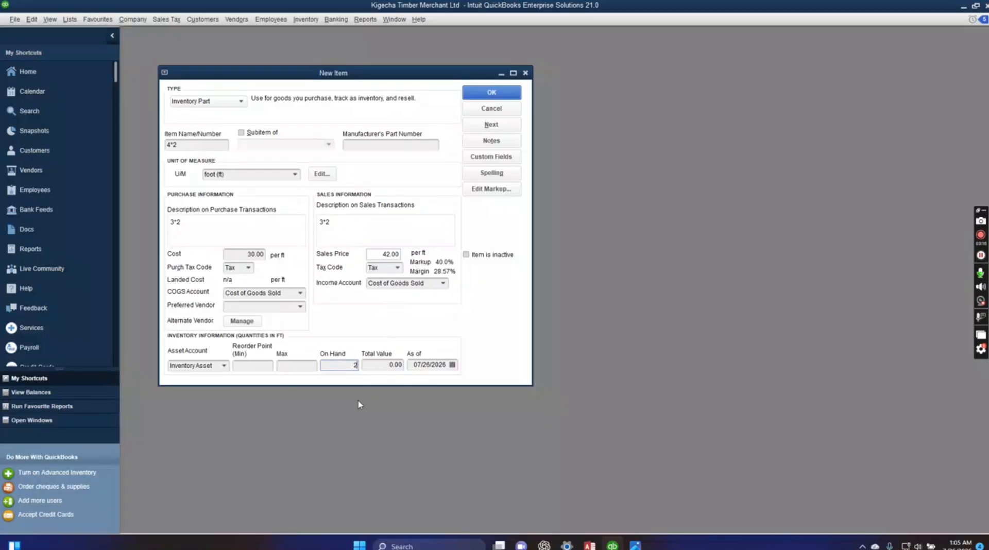
{"action": "left_click", "coordinate": [413, 365]}
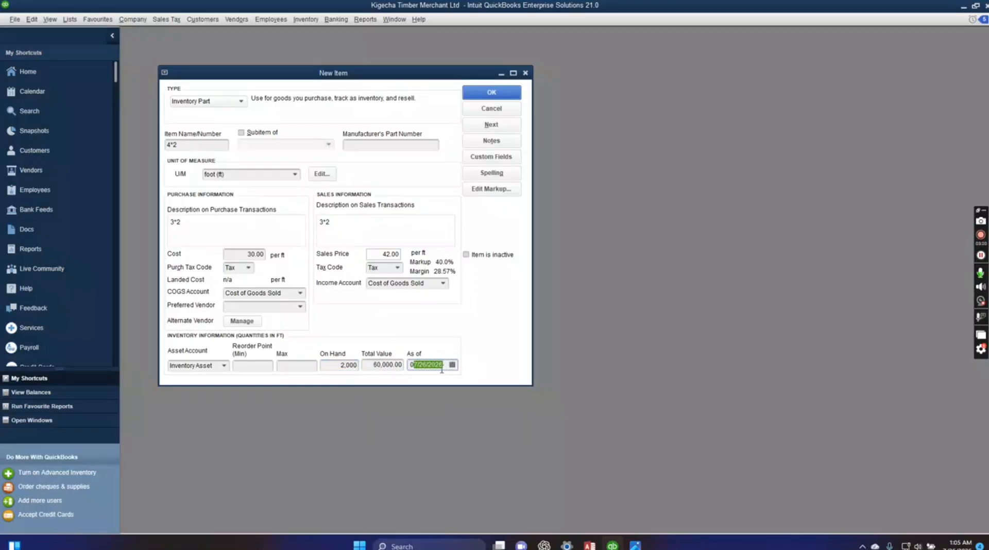
{"action": "left_click_drag", "start_coordinate": [441, 370], "coordinate": [407, 375]}
{"action": "type", "text": "11/1/2016"}
Save the 4*2 item despite its past date and continue to another blank item.
{"action": "left_click", "coordinate": [492, 125]}
{"action": "left_click", "coordinate": [474, 243]}
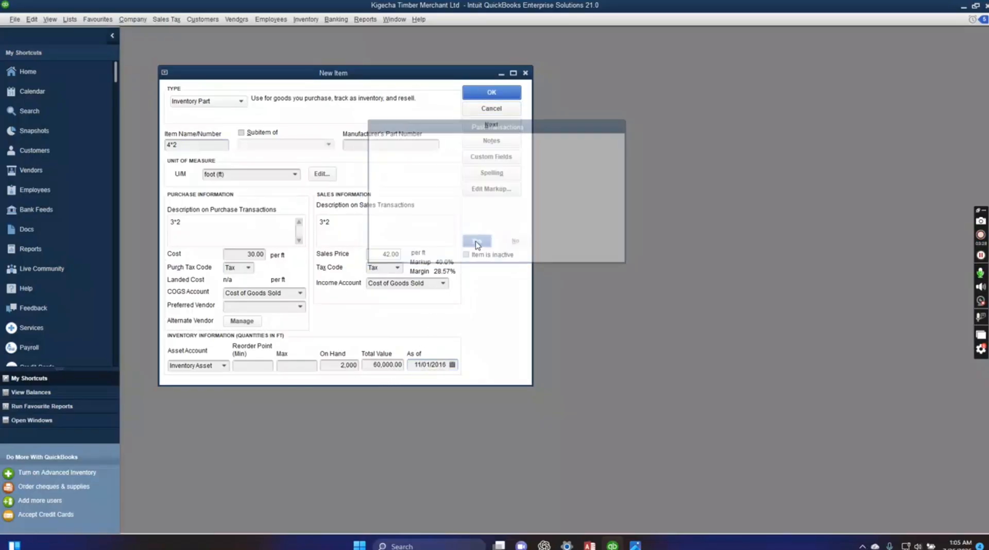
{"action": "left_click", "coordinate": [470, 240]}
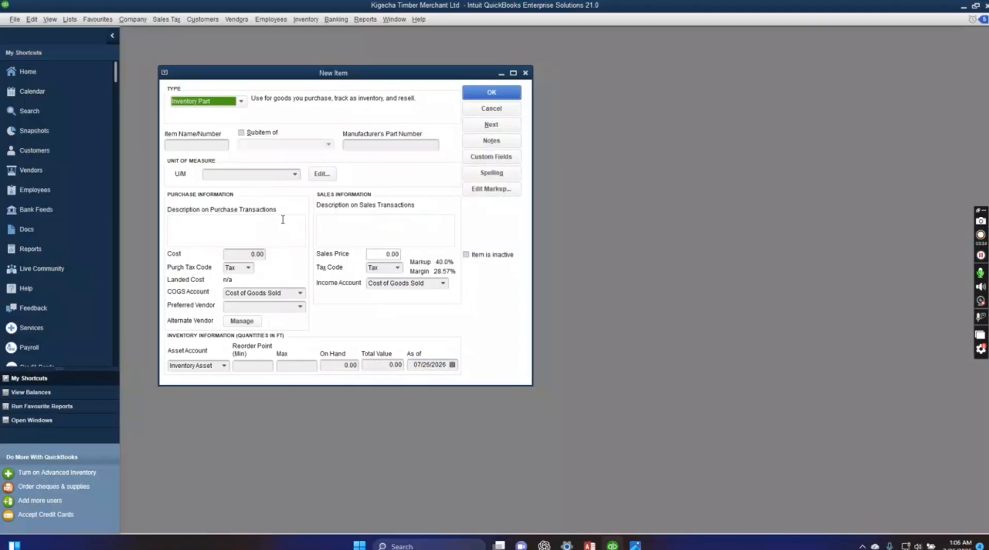
Name the new item 6*1, measured in foot (ft), and enter 6*1 as its purchase and sales descriptions.
{"action": "left_click", "coordinate": [181, 145]}
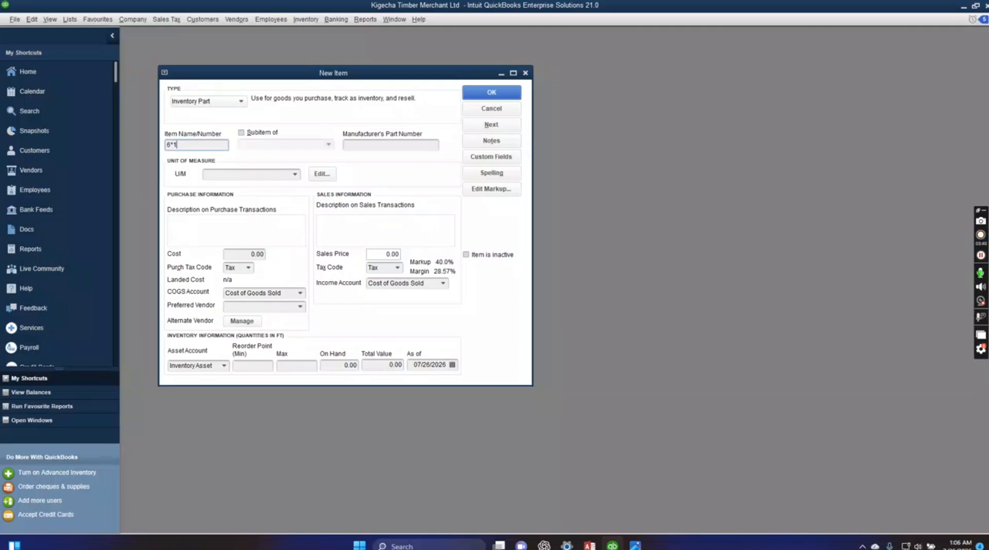
{"action": "left_click", "coordinate": [297, 176]}
{"action": "left_click", "coordinate": [261, 213]}
{"action": "left_click", "coordinate": [249, 234]}
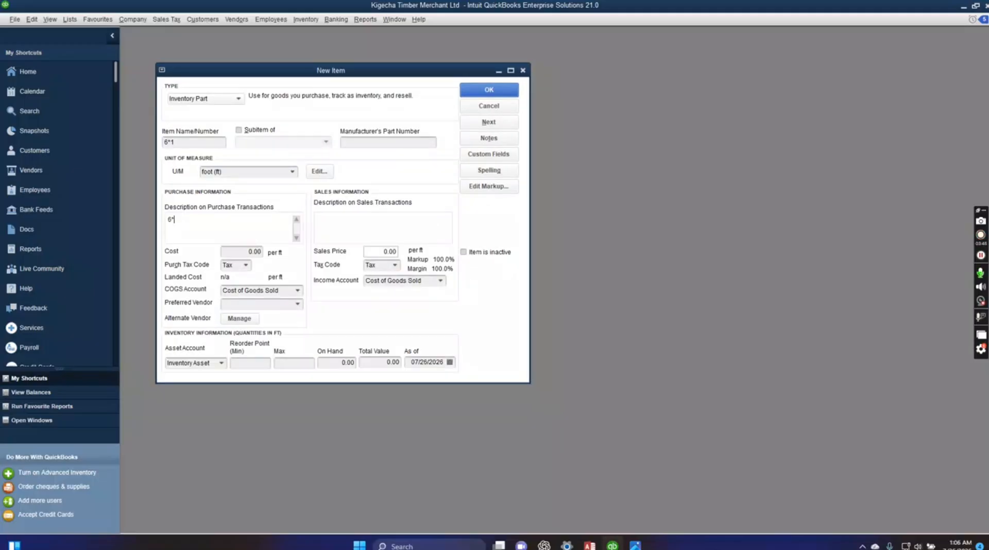
{"action": "left_click", "coordinate": [341, 227]}
Consult the stock list in Kigecha.JPG, then in QuickBooks set the 6*1 item's cost to 38 and sales price to 45 per foot.
{"action": "left_click", "coordinate": [250, 252]}
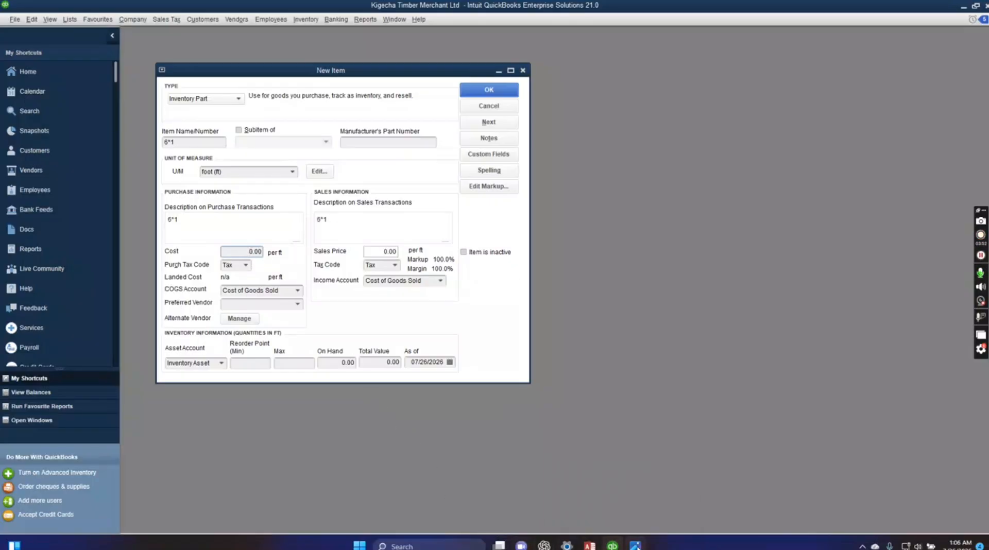
{"action": "left_click", "coordinate": [636, 545]}
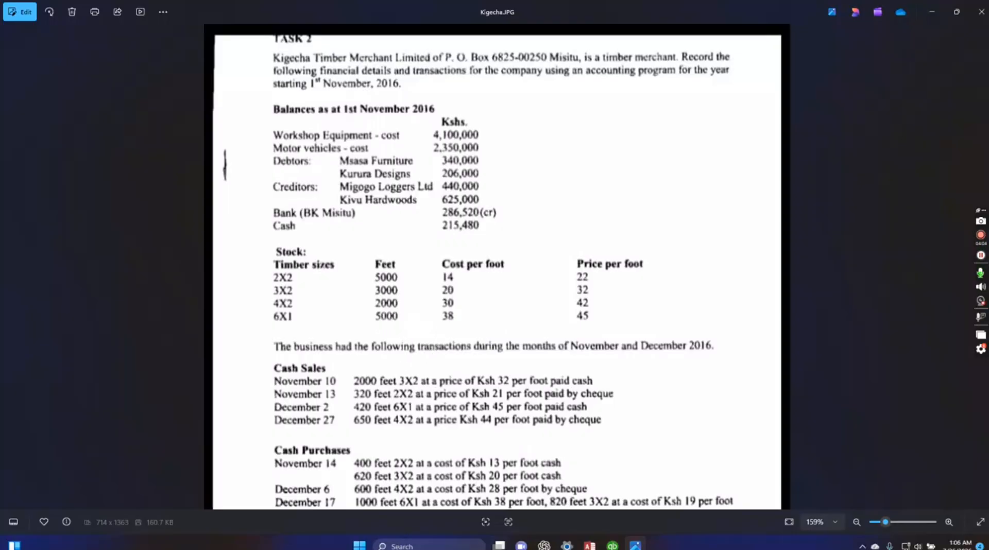
{"action": "left_click", "coordinate": [605, 544]}
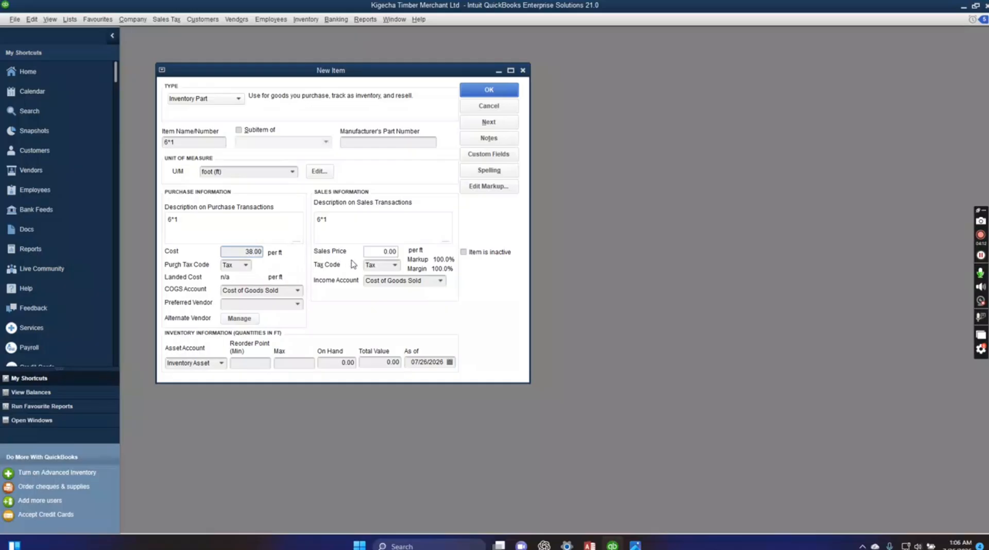
{"action": "left_click", "coordinate": [379, 251]}
Enter 5000 as the on-hand quantity of the 6*1 item and 11/1/2016 as its as-of date.
{"action": "left_click", "coordinate": [325, 362]}
{"action": "type", "text": "5000"}
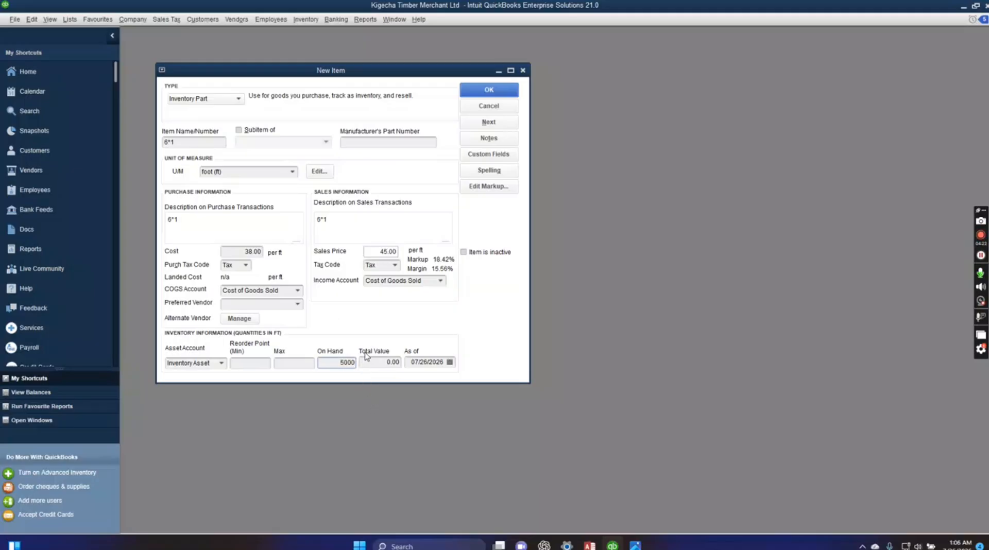
{"action": "left_click", "coordinate": [443, 360]}
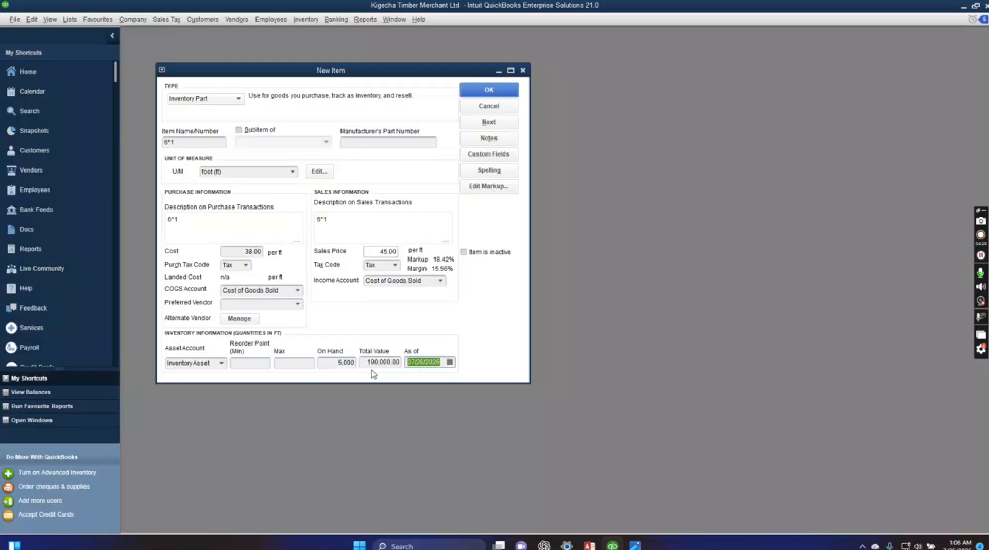
{"action": "type", "text": "11/1/2016"}
Save the 6*1 item despite its past date, then close the item list and show the company home page.
{"action": "left_click", "coordinate": [481, 93]}
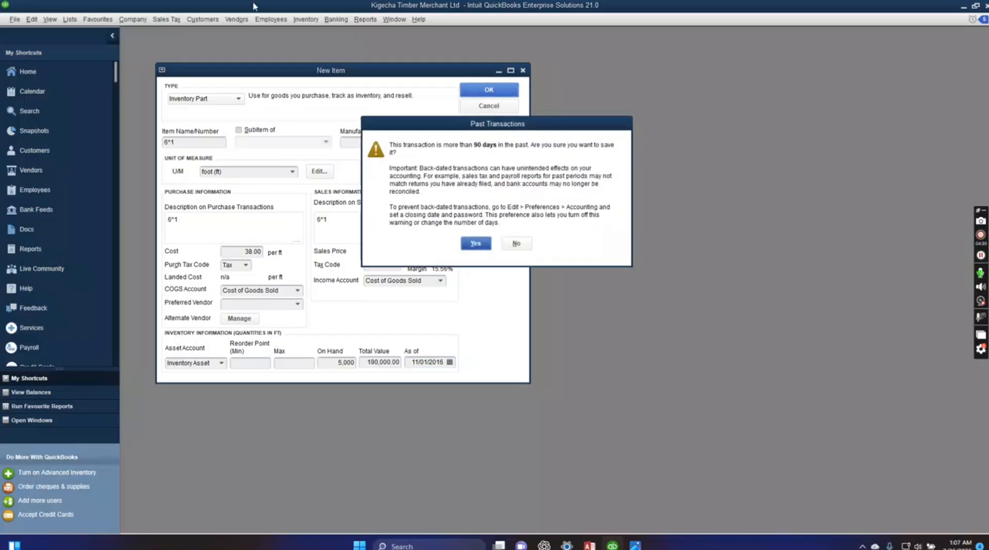
{"action": "left_click", "coordinate": [468, 246]}
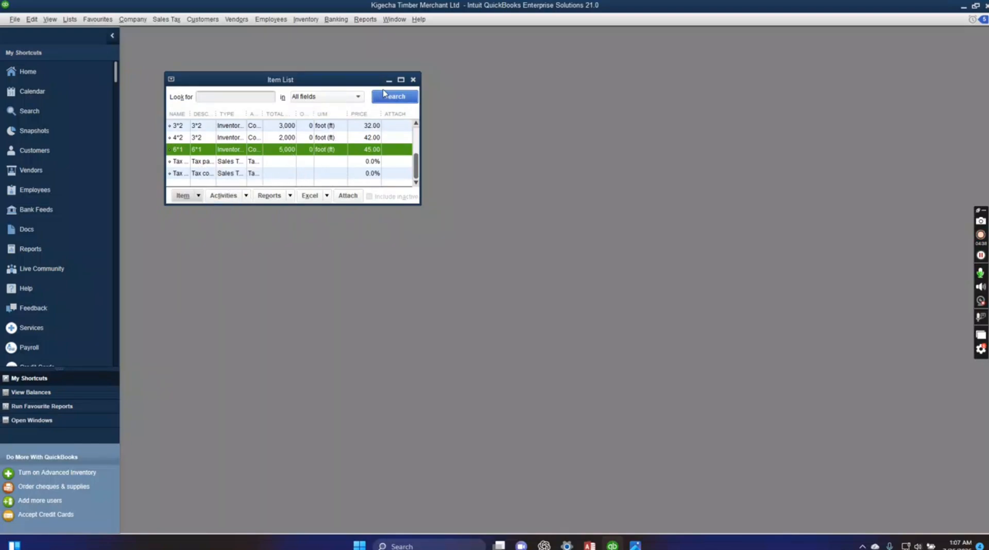
{"action": "left_click", "coordinate": [413, 80]}
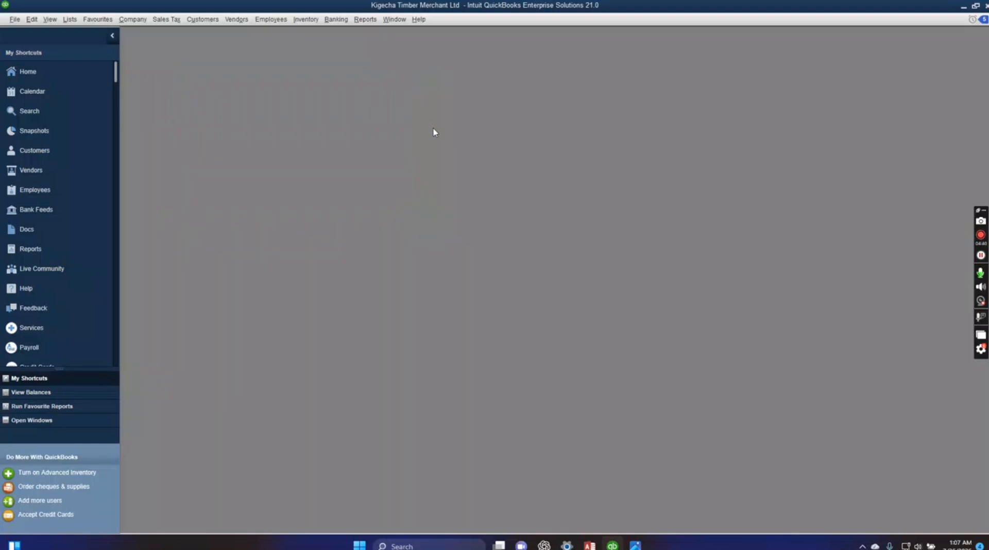
{"action": "left_click", "coordinate": [140, 20]}
{"action": "left_click", "coordinate": [160, 35]}
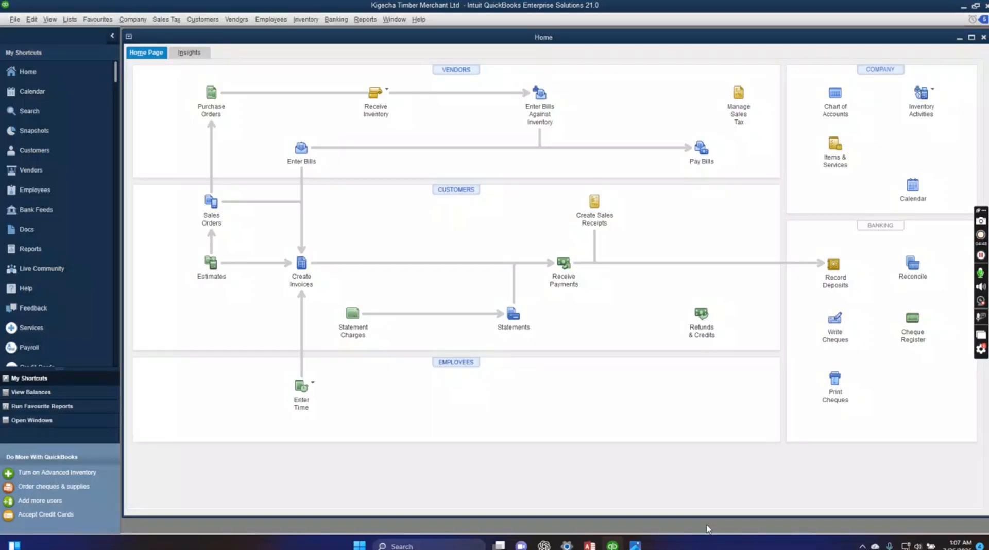
Review the cash sales in Kigecha.JPG, then switch to QuickBooks and open a blank sales receipt.
{"action": "left_click", "coordinate": [635, 545]}
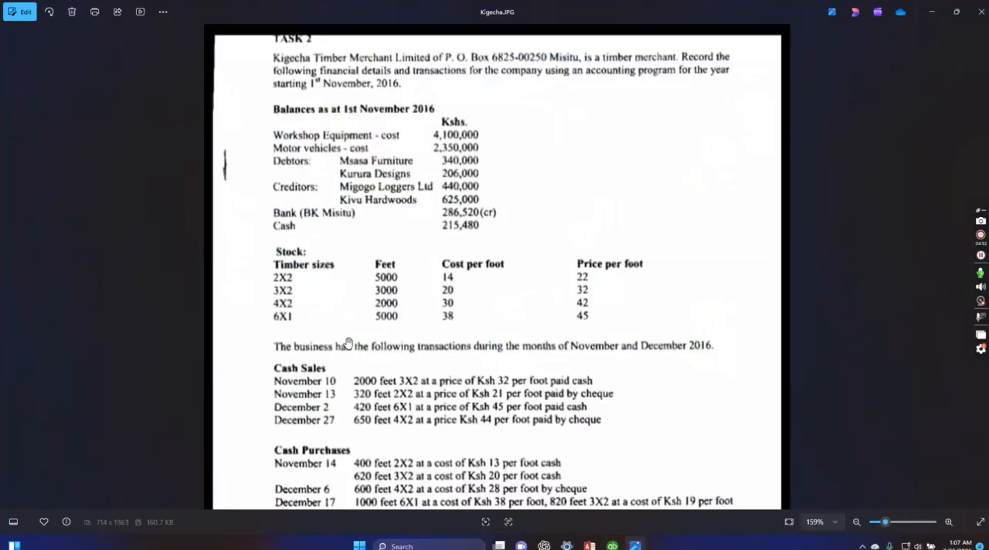
{"action": "left_click_drag", "start_coordinate": [393, 309], "coordinate": [519, 166]}
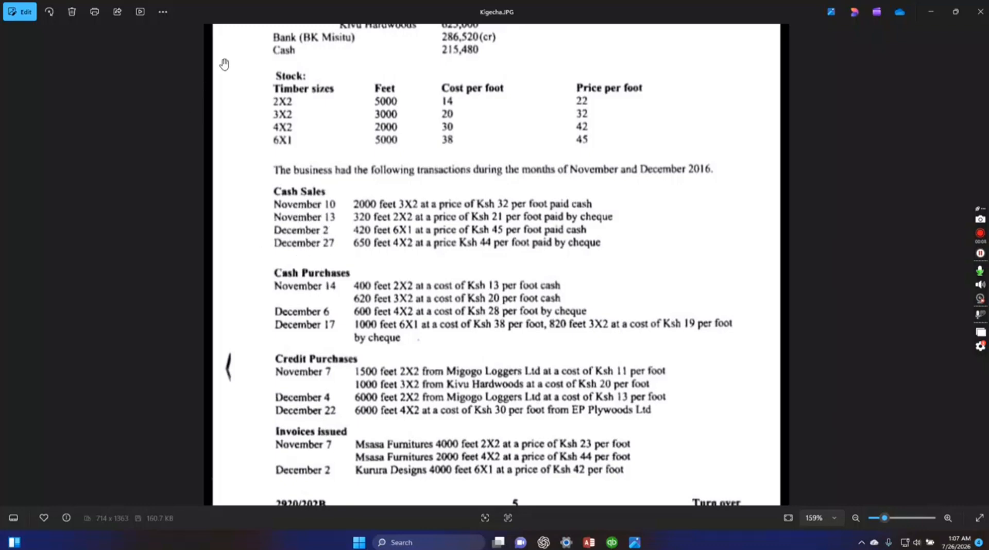
{"action": "left_click", "coordinate": [612, 543]}
{"action": "left_click", "coordinate": [202, 19]}
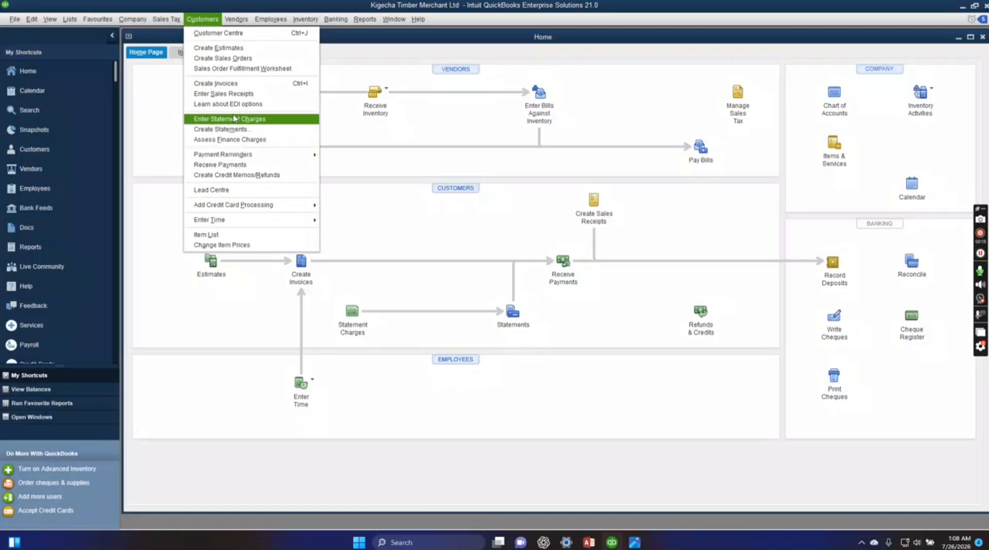
{"action": "left_click", "coordinate": [230, 95]}
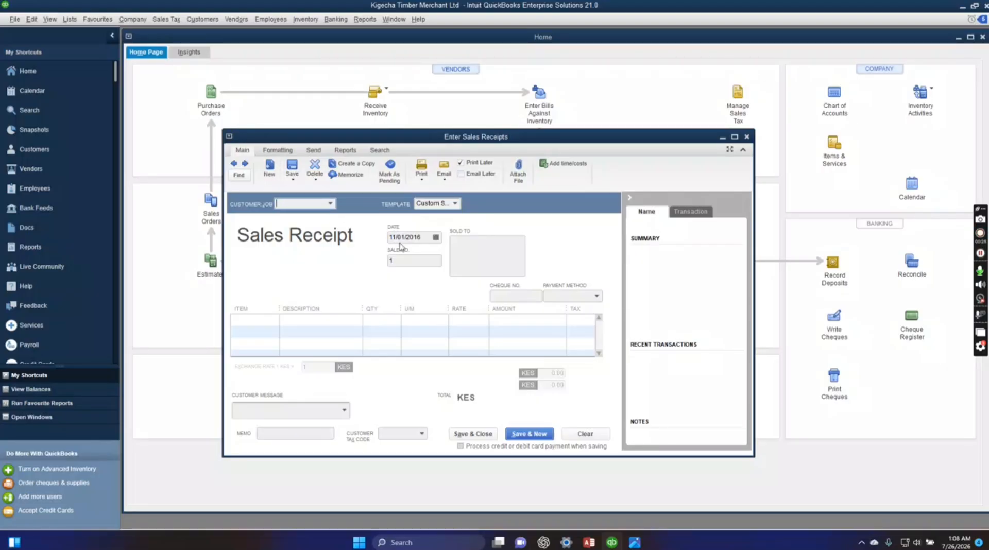
Date the sales receipt 11/10/2016 and set its payment method to Cash.
{"action": "left_click", "coordinate": [402, 237]}
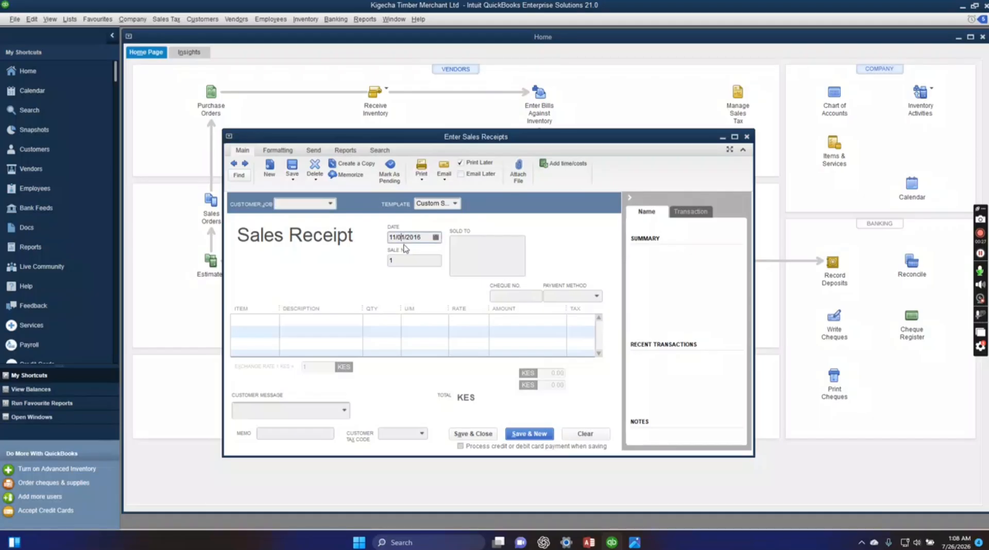
{"action": "type", "text": "10"}
{"action": "left_click", "coordinate": [597, 298]}
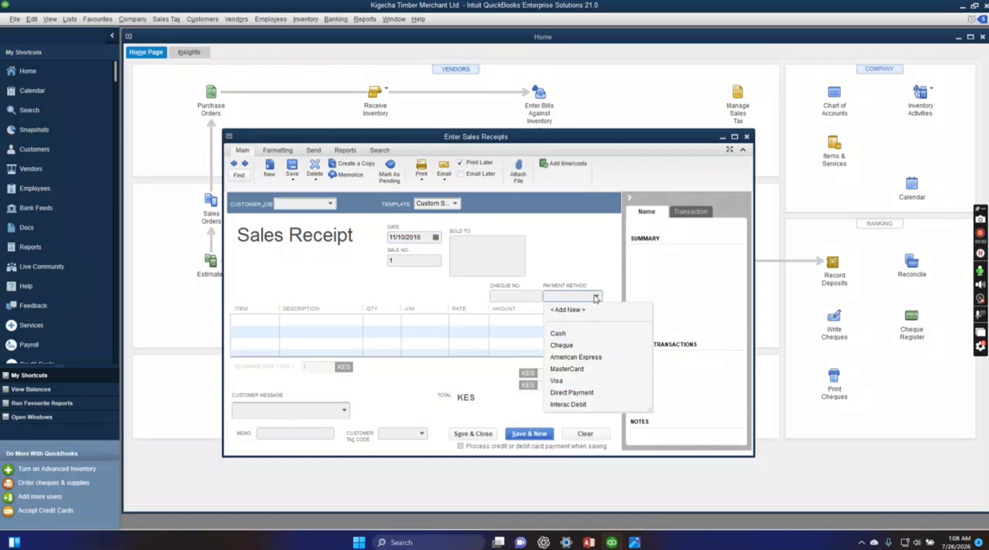
{"action": "left_click", "coordinate": [584, 333]}
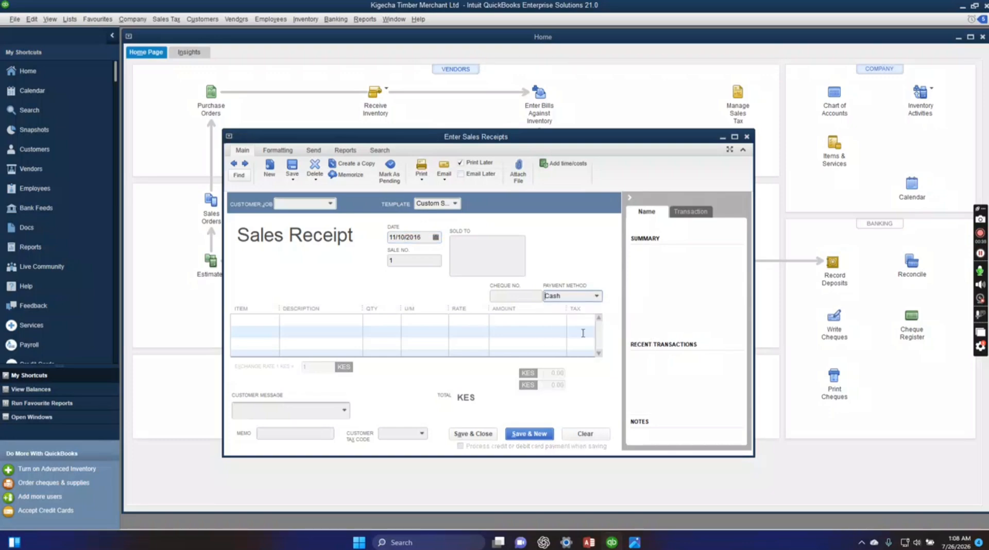
Consult Kigecha.JPG, then add 2000 ft of item 3*2 to the QuickBooks receipt and save it despite its past date, continuing to a new one.
{"action": "left_click", "coordinate": [635, 542]}
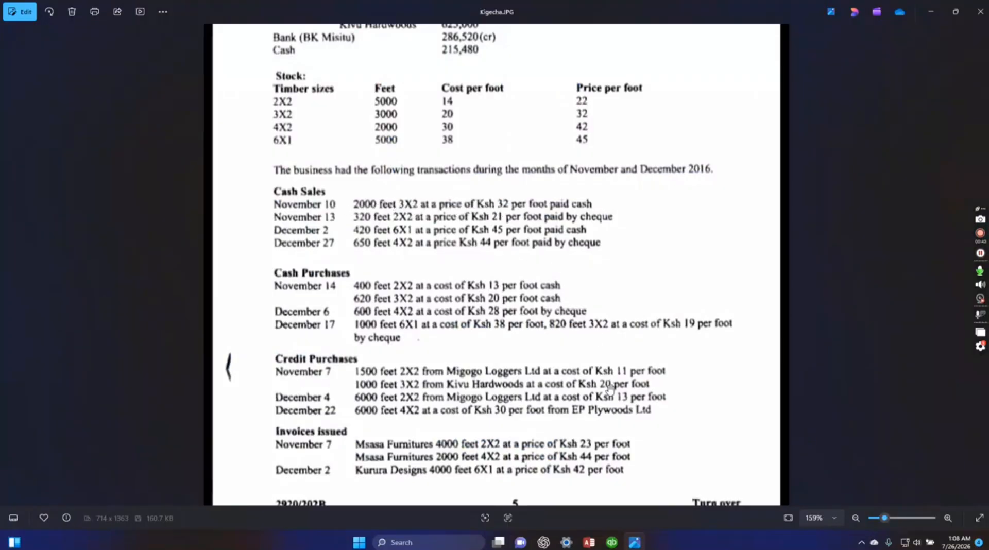
{"action": "left_click", "coordinate": [611, 545]}
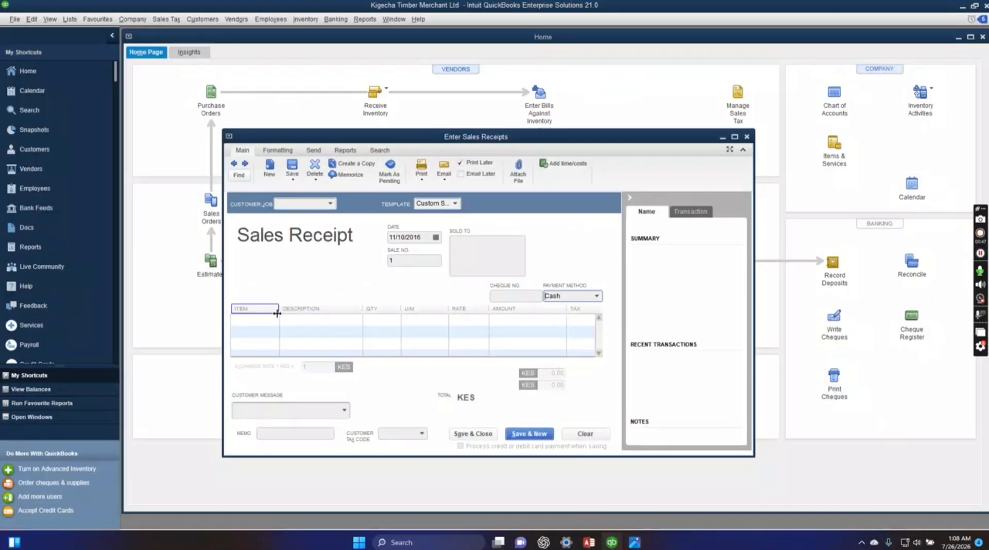
{"action": "left_click", "coordinate": [257, 320]}
{"action": "left_click", "coordinate": [273, 320]}
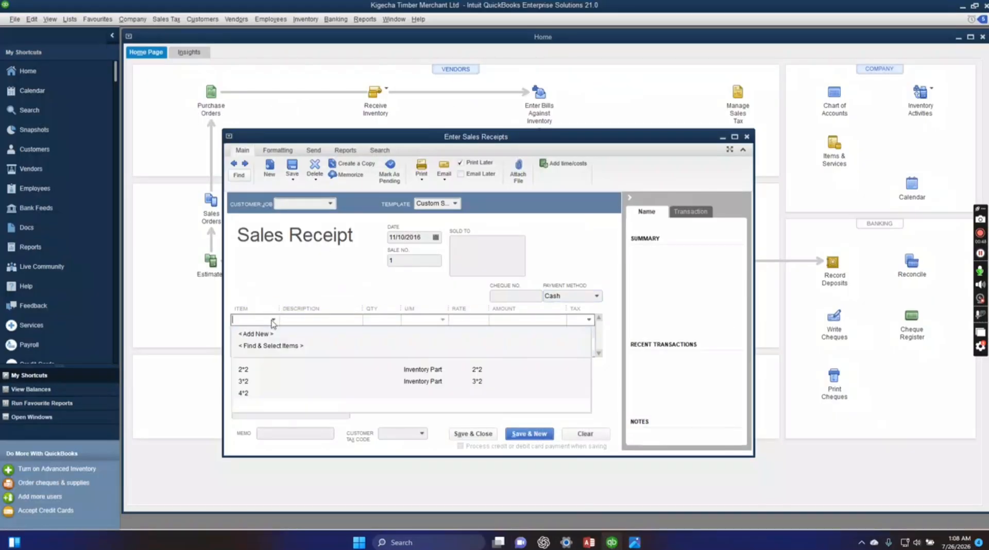
{"action": "left_click", "coordinate": [268, 381]}
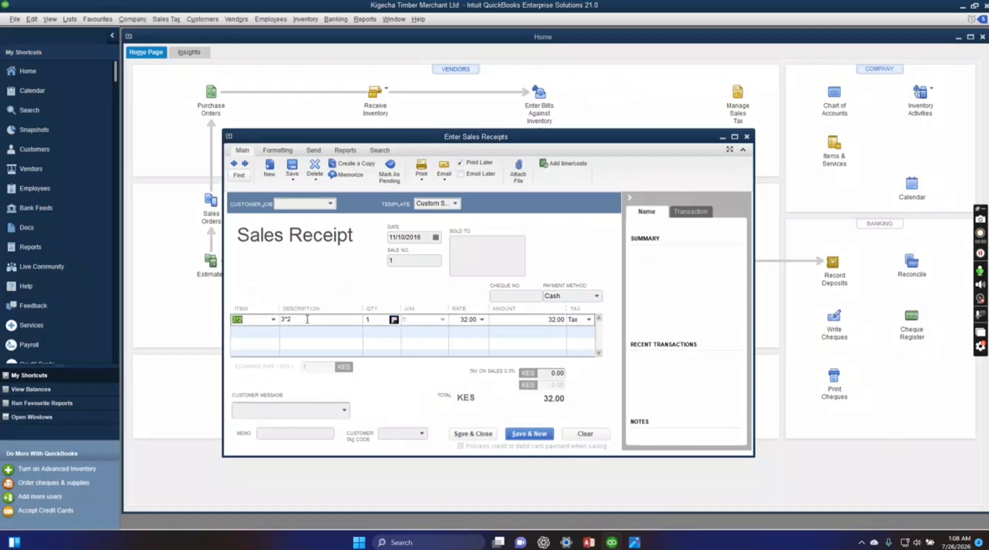
{"action": "left_click", "coordinate": [375, 322]}
{"action": "key", "text": "BackSpace"}
{"action": "type", "text": "2000"}
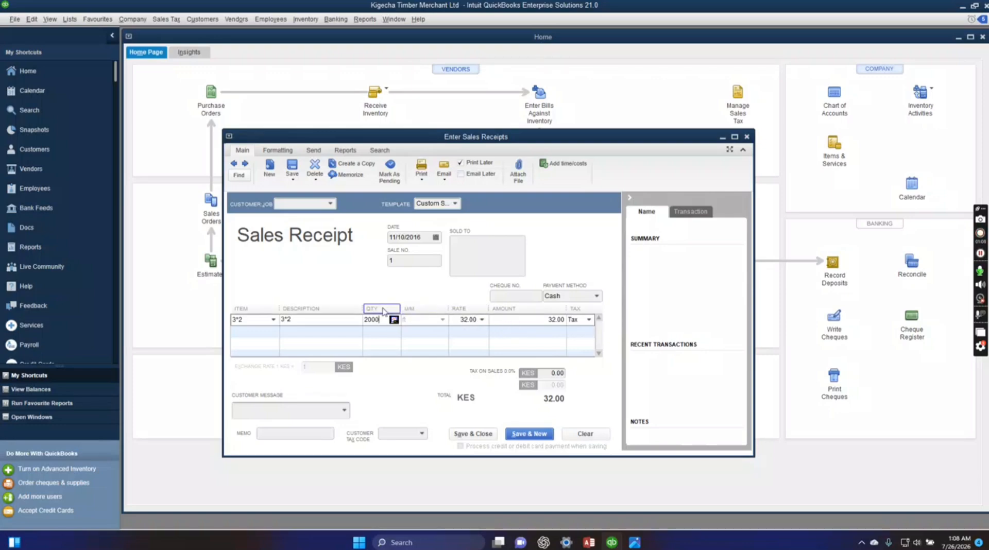
{"action": "left_click", "coordinate": [516, 436]}
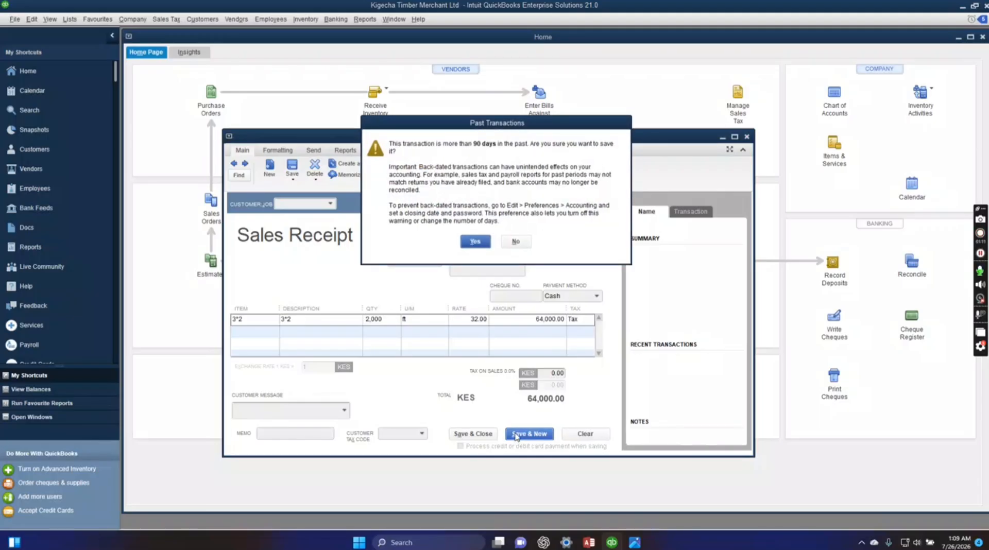
{"action": "left_click", "coordinate": [470, 242]}
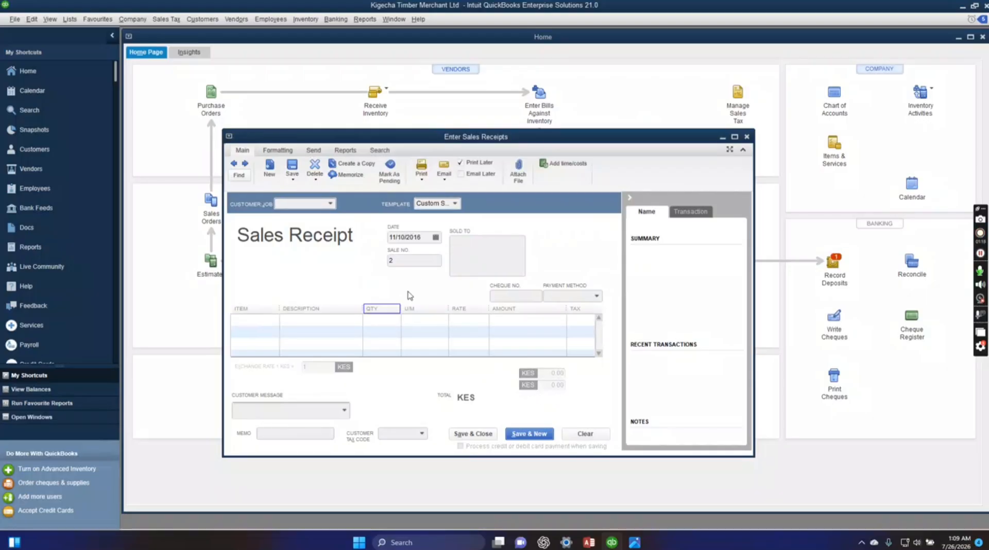
Date the second sales receipt 11/13/2016 and set its payment method to Cheque.
{"action": "left_click", "coordinate": [405, 237]}
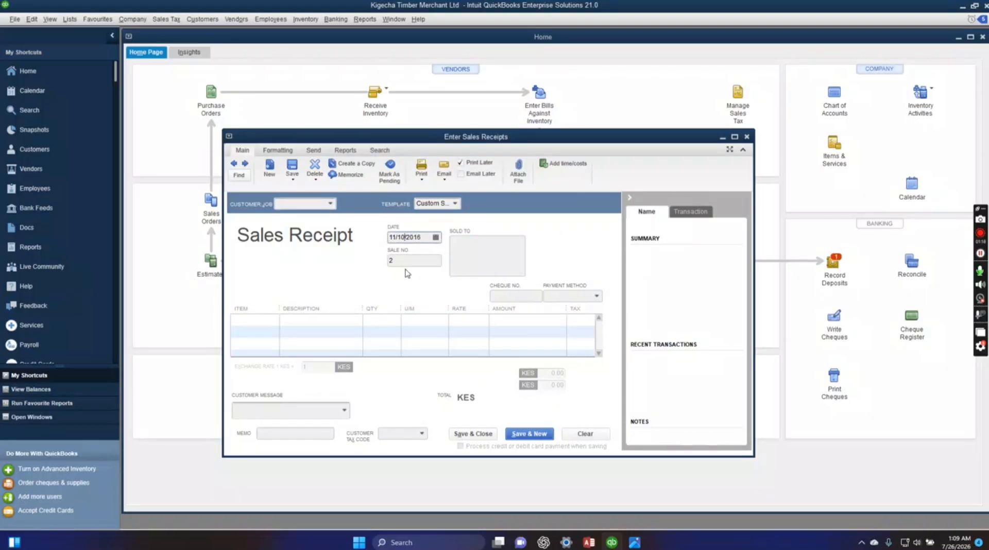
{"action": "key", "text": "BackSpace"}
{"action": "type", "text": "3"}
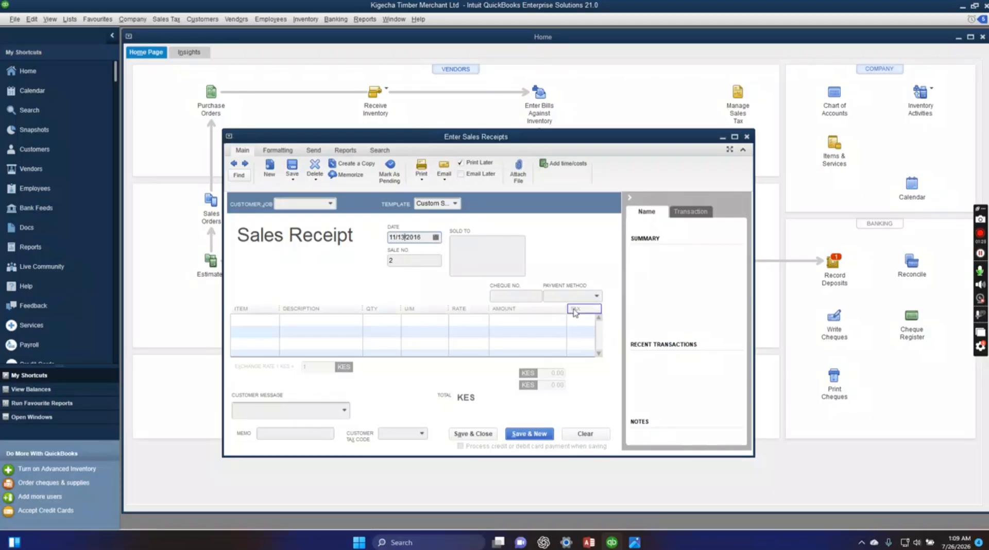
{"action": "left_click", "coordinate": [597, 298]}
{"action": "left_click", "coordinate": [587, 345]}
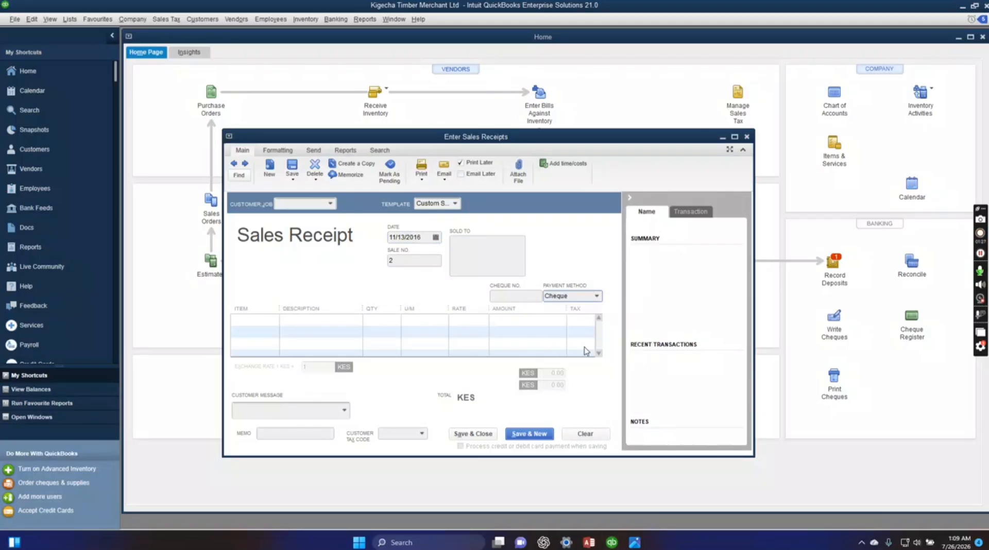
Consult the November 13 sale in Kigecha.JPG, then select item 2*2 on the second sales receipt in QuickBooks.
{"action": "left_click", "coordinate": [635, 542]}
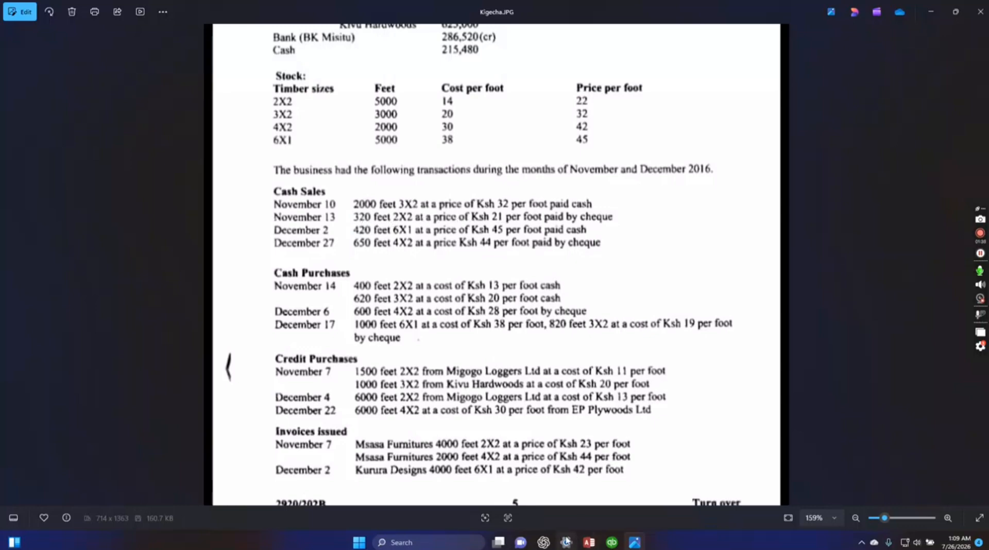
{"action": "left_click", "coordinate": [613, 544]}
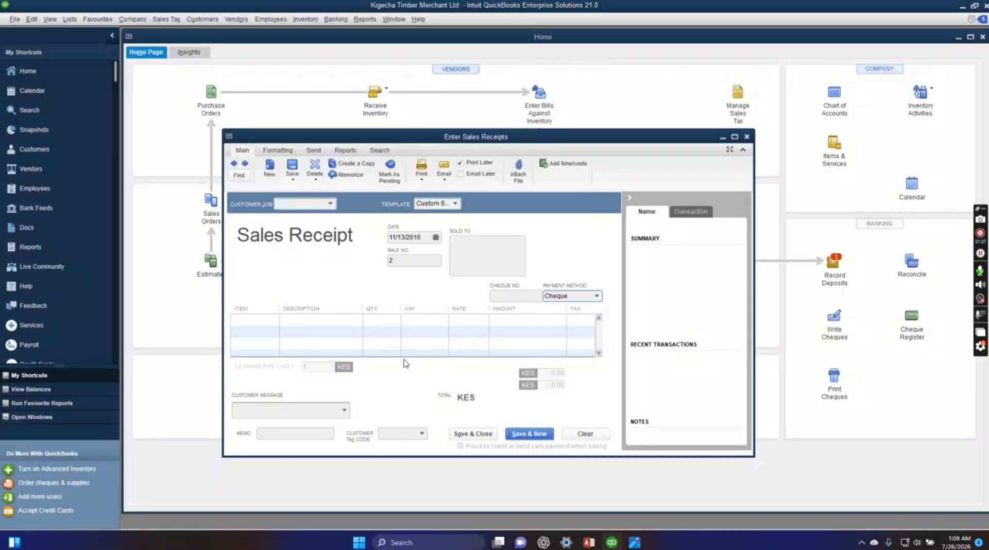
{"action": "left_click", "coordinate": [268, 320]}
{"action": "left_click", "coordinate": [274, 319]}
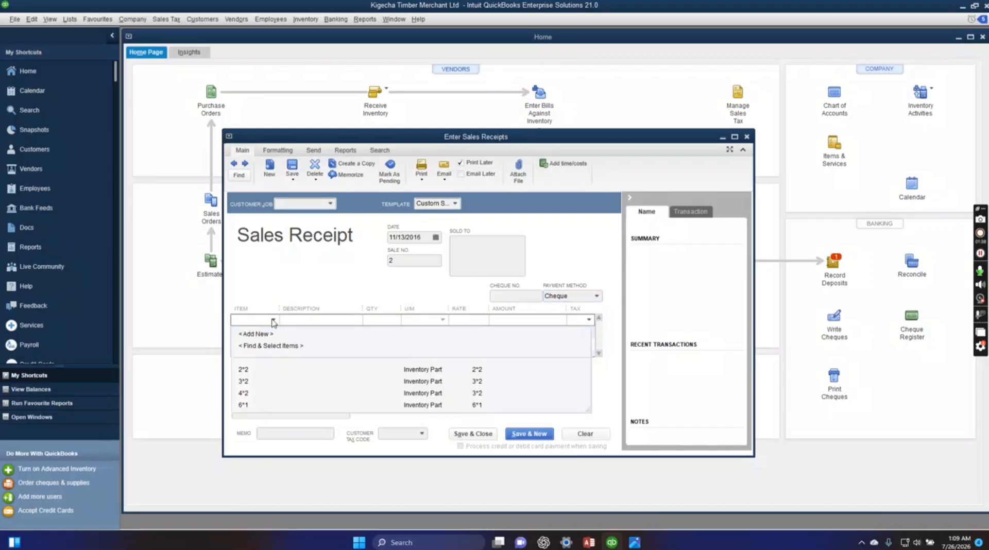
{"action": "left_click", "coordinate": [261, 370]}
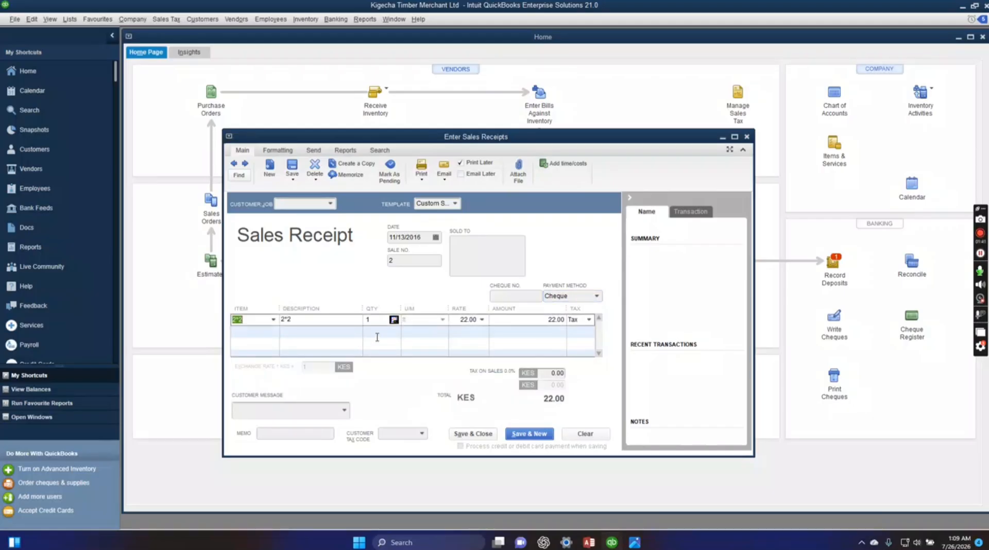
Set the 2*2 line's quantity to 320 and save the receipt despite its past date, continuing to a new one.
{"action": "left_click", "coordinate": [466, 320]}
{"action": "left_click", "coordinate": [556, 320]}
{"action": "left_click", "coordinate": [380, 319]}
{"action": "type", "text": "320"}
{"action": "left_click", "coordinate": [527, 438]}
{"action": "left_click", "coordinate": [471, 241]}
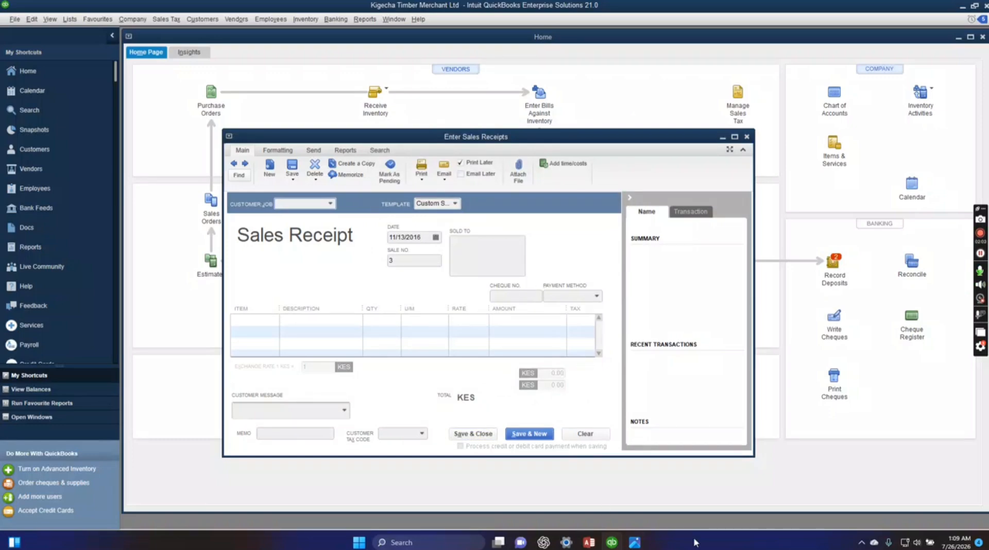
Consult Kigecha.JPG, then date the third sales receipt 12/02/2016 in QuickBooks and set its payment method to Cash.
{"action": "left_click", "coordinate": [634, 542]}
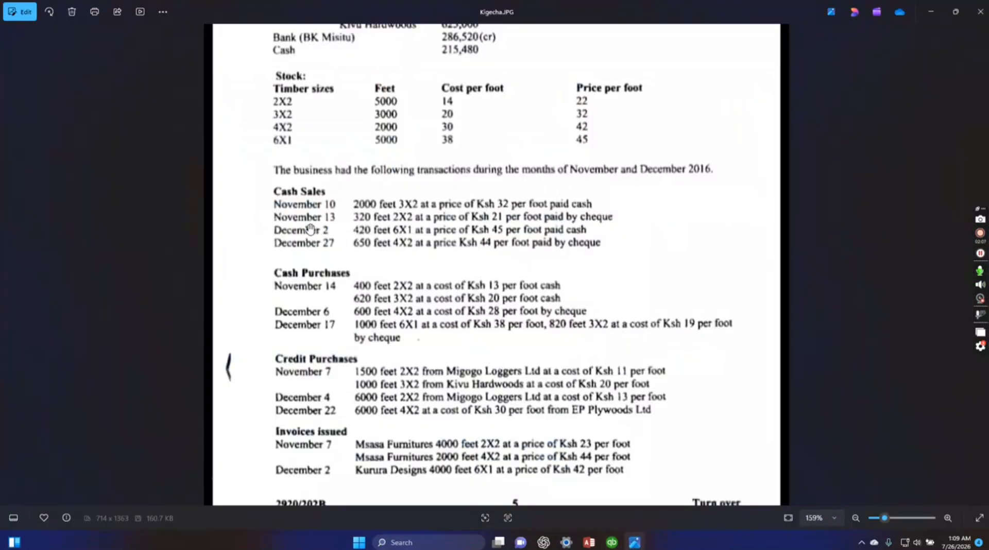
{"action": "left_click", "coordinate": [612, 542]}
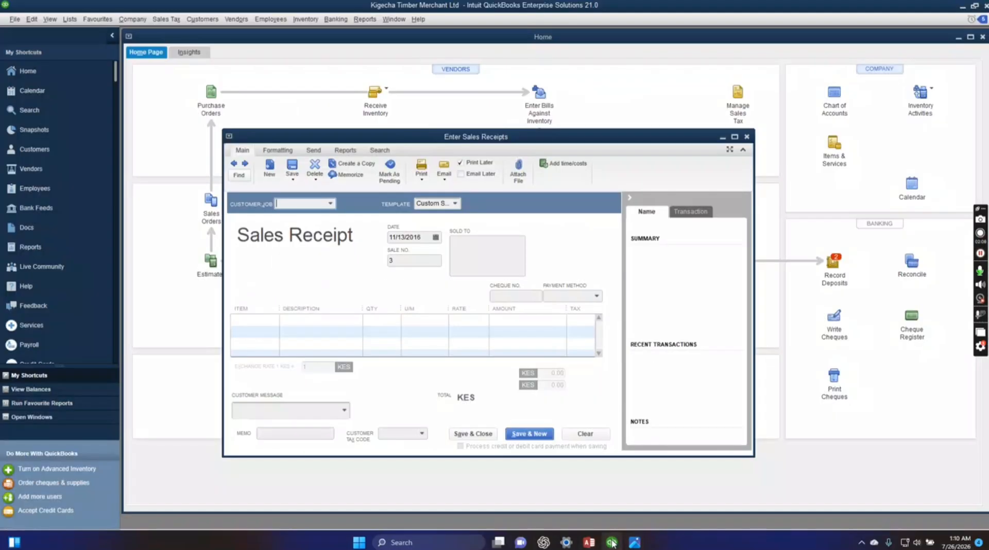
{"action": "left_click", "coordinate": [402, 237]}
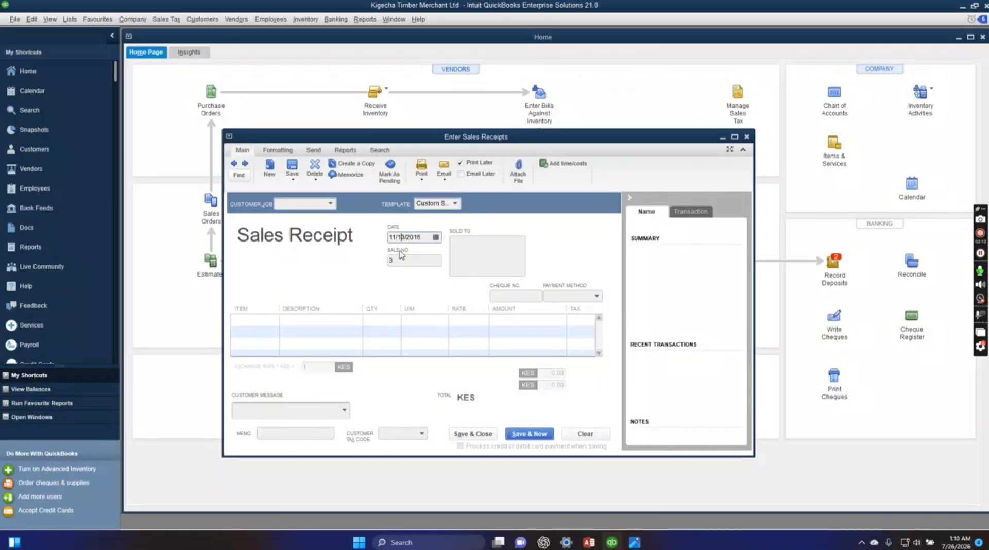
{"action": "key", "text": "BackSpace"}
{"action": "key", "text": "BackSpace"}
{"action": "type", "text": "2"}
{"action": "key", "text": "BackSpace"}
{"action": "type", "text": "2"}
{"action": "left_click", "coordinate": [597, 296]}
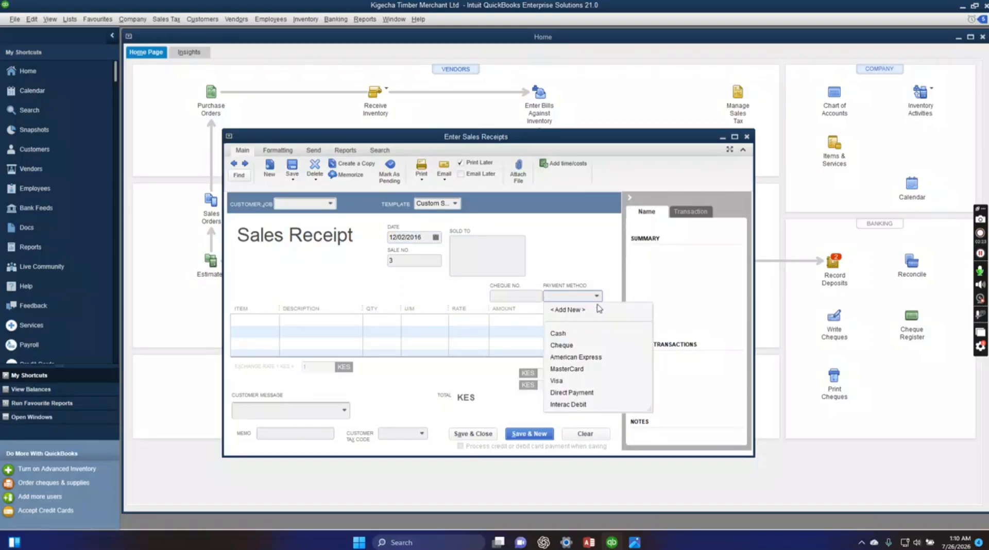
{"action": "left_click", "coordinate": [596, 335]}
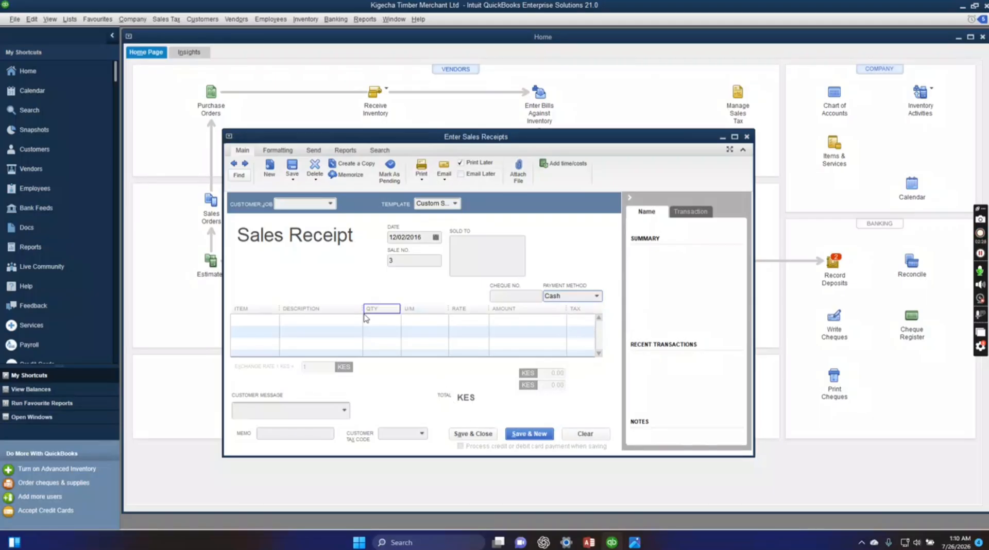
Add 420 ft of item 6*1 to the receipt and save it despite its past date, continuing to a new one.
{"action": "left_click", "coordinate": [276, 321]}
{"action": "left_click", "coordinate": [274, 320]}
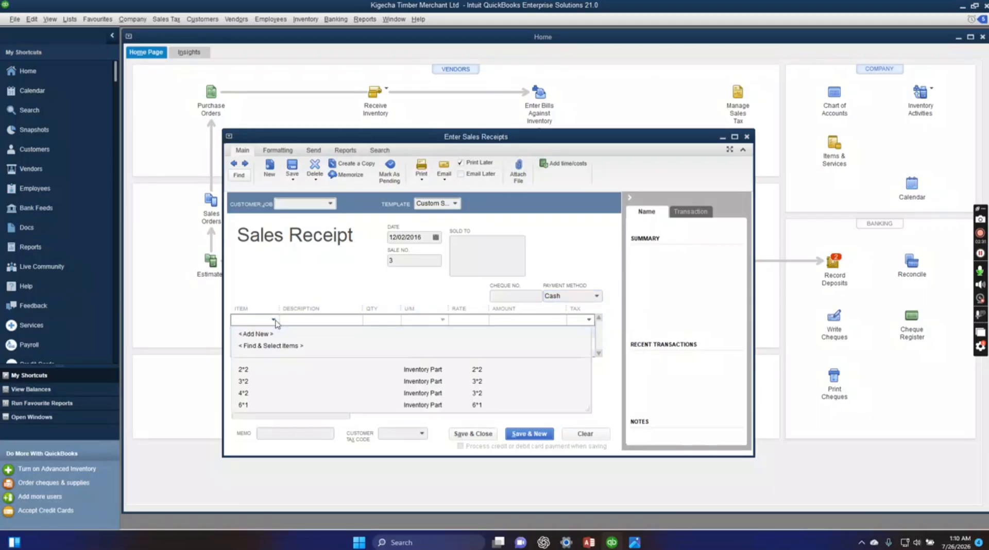
{"action": "left_click", "coordinate": [271, 406]}
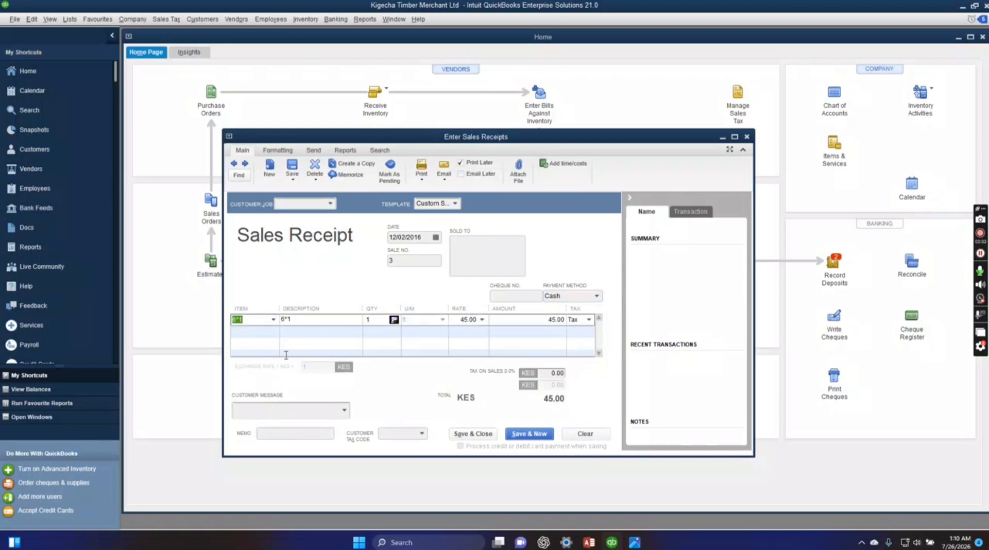
{"action": "left_click", "coordinate": [376, 319]}
{"action": "type", "text": "420"}
{"action": "left_click", "coordinate": [526, 434]}
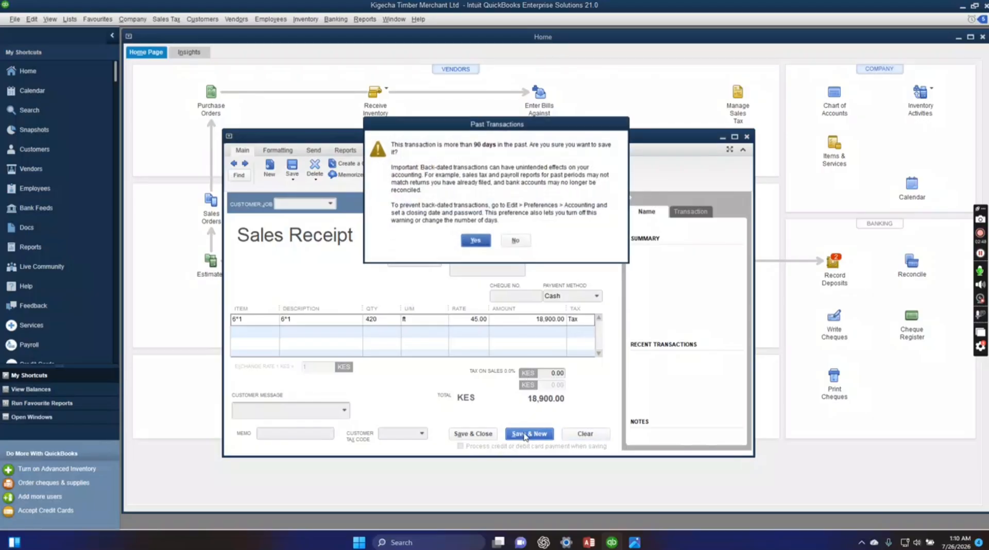
{"action": "left_click", "coordinate": [475, 243]}
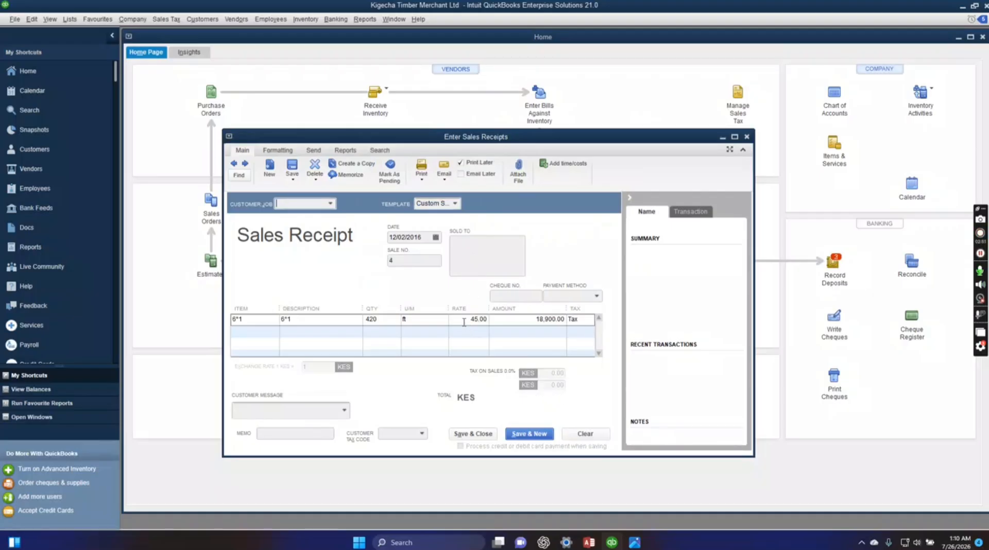
Date the fourth sales receipt 12/27/2016 and set its payment method to Cheque.
{"action": "left_click", "coordinate": [406, 239]}
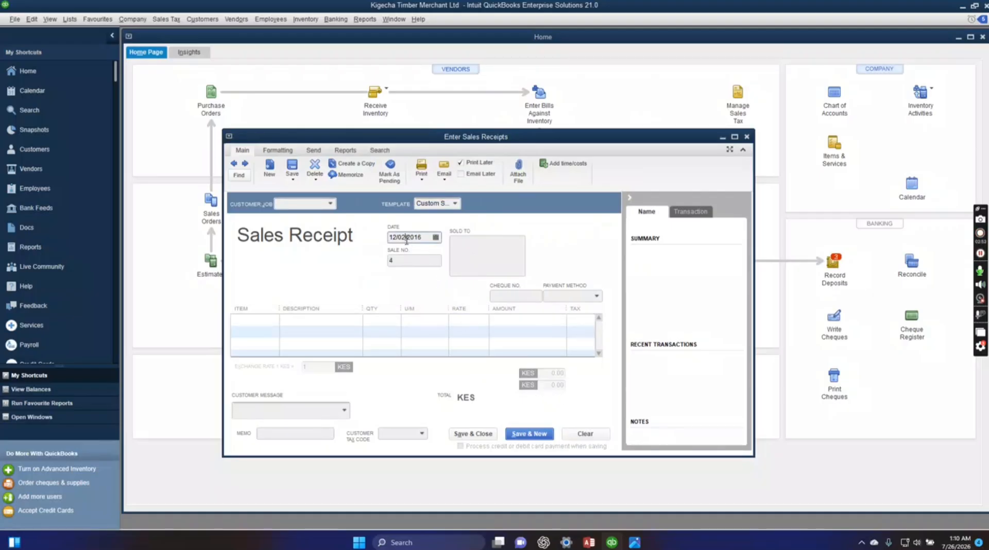
{"action": "key", "text": "BackSpace"}
{"action": "key", "text": "BackSpace"}
{"action": "key", "text": "BackSpace"}
{"action": "type", "text": "/27"}
{"action": "left_click", "coordinate": [596, 297]}
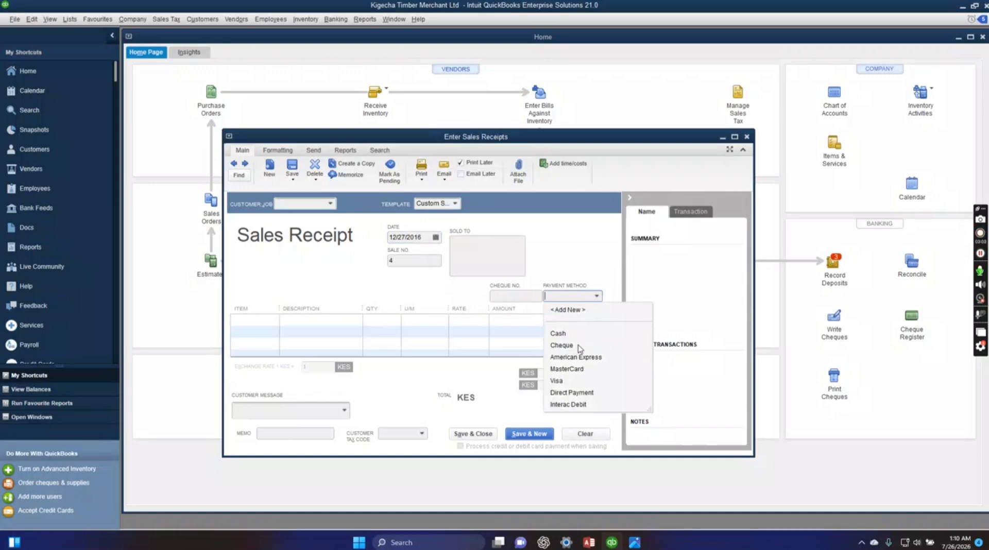
{"action": "left_click", "coordinate": [562, 346]}
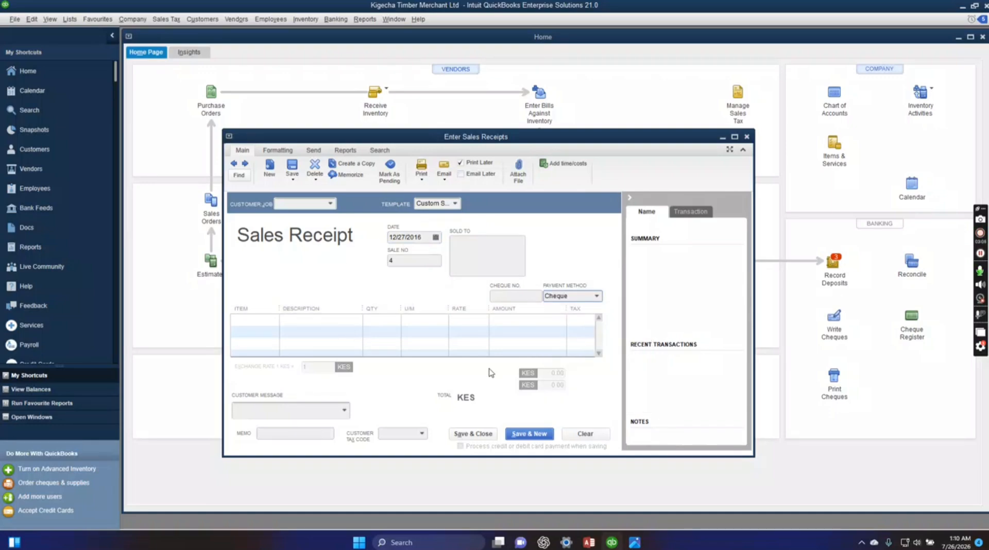
Add 650 ft of item 4*2 to the fourth receipt at a rate of 44.
{"action": "left_click", "coordinate": [274, 323]}
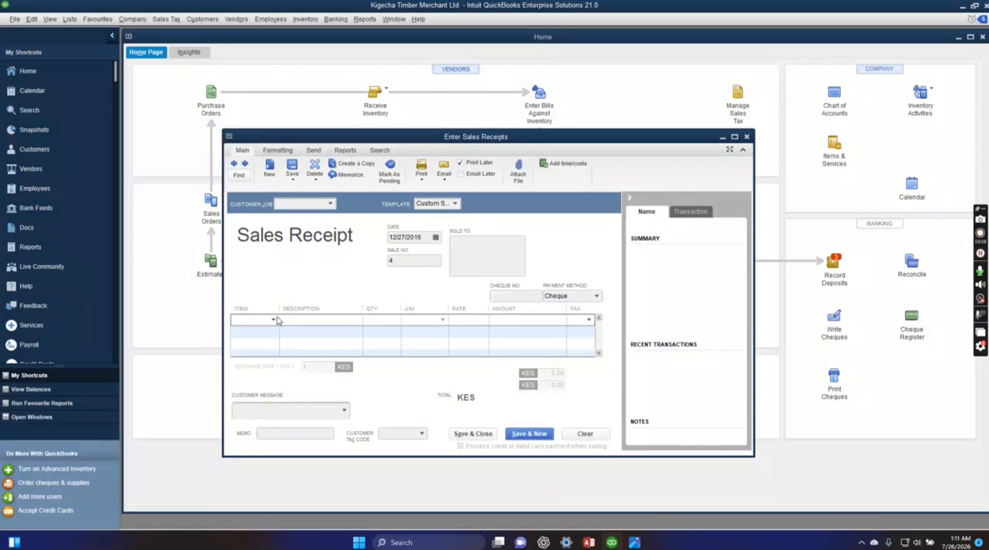
{"action": "left_click", "coordinate": [274, 321]}
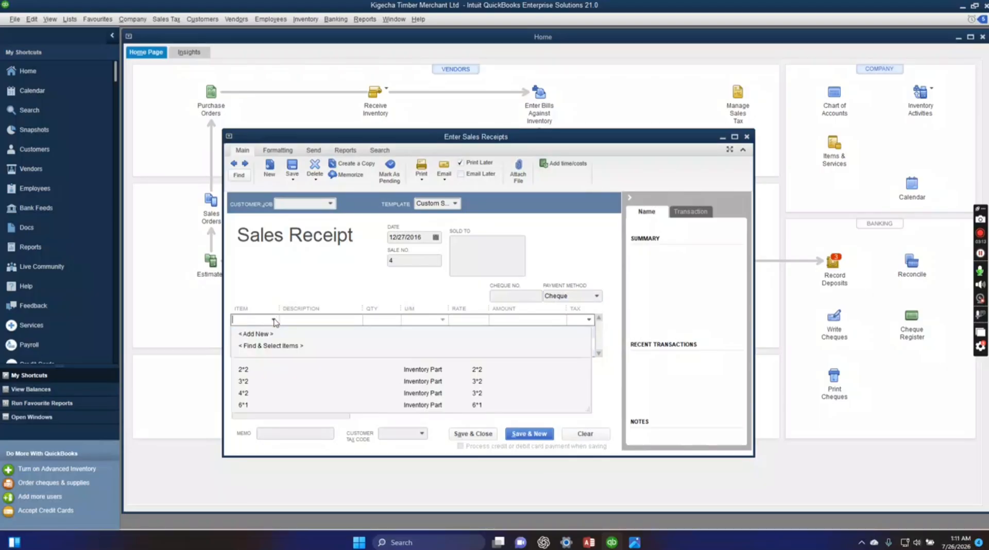
{"action": "left_click", "coordinate": [261, 394]}
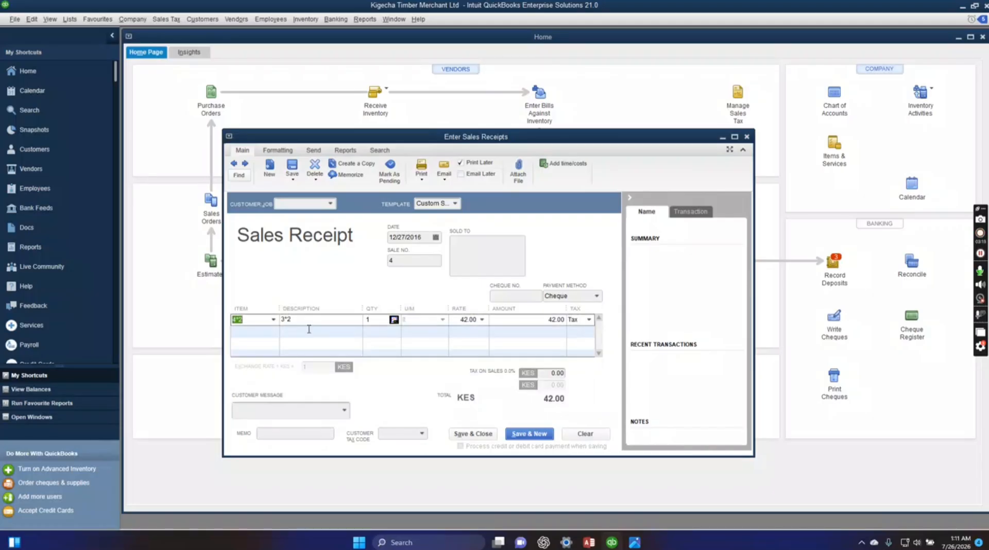
{"action": "left_click", "coordinate": [379, 320]}
{"action": "left_click", "coordinate": [555, 320]}
{"action": "left_click", "coordinate": [471, 320]}
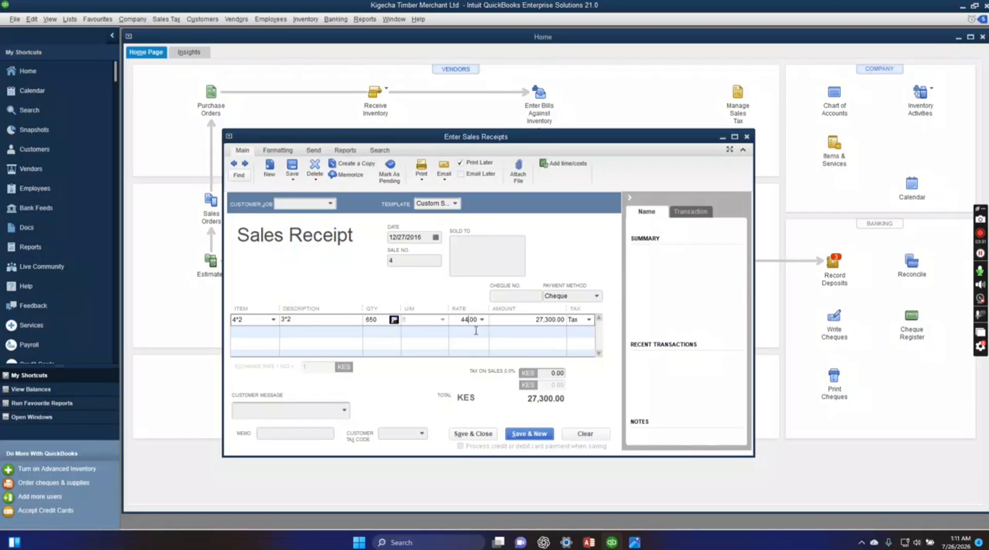
Save and close the fourth sales receipt, dismissing the price levels notice and accepting the past date.
{"action": "left_click", "coordinate": [489, 435]}
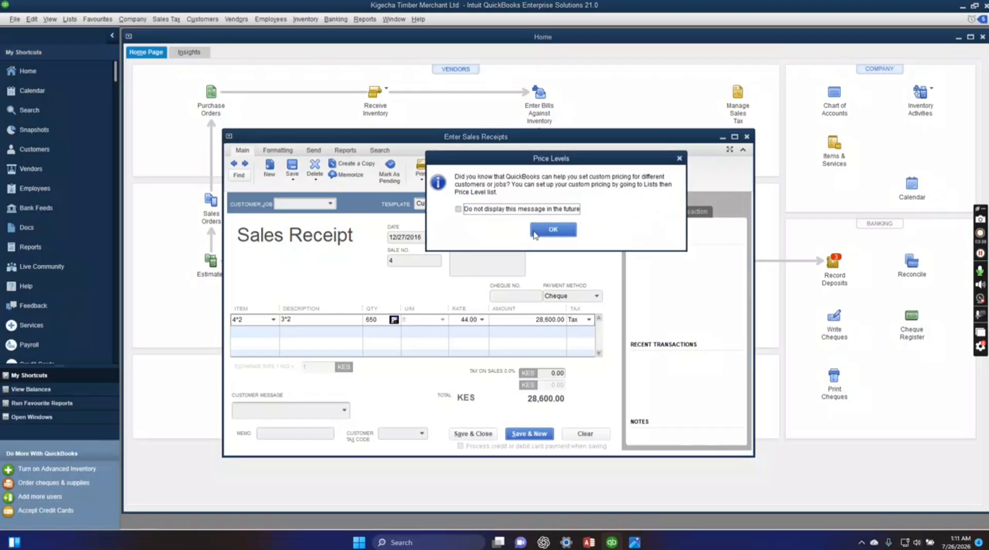
{"action": "left_click", "coordinate": [535, 235]}
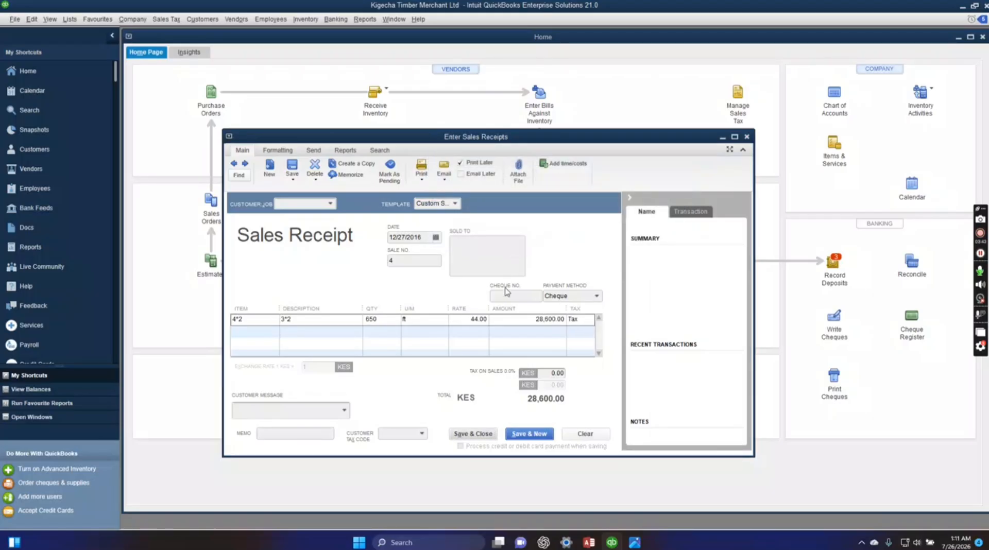
{"action": "left_click", "coordinate": [479, 434]}
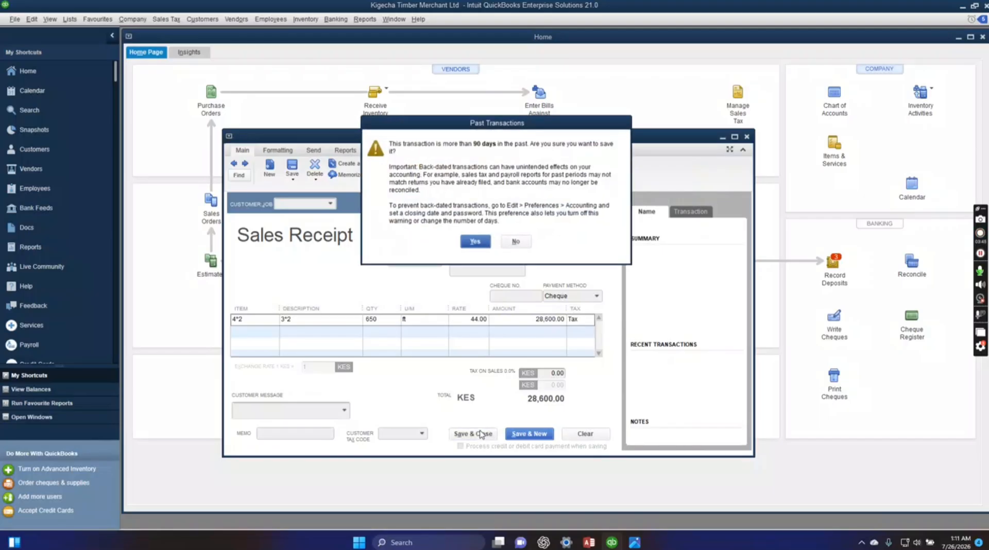
{"action": "left_click", "coordinate": [464, 240]}
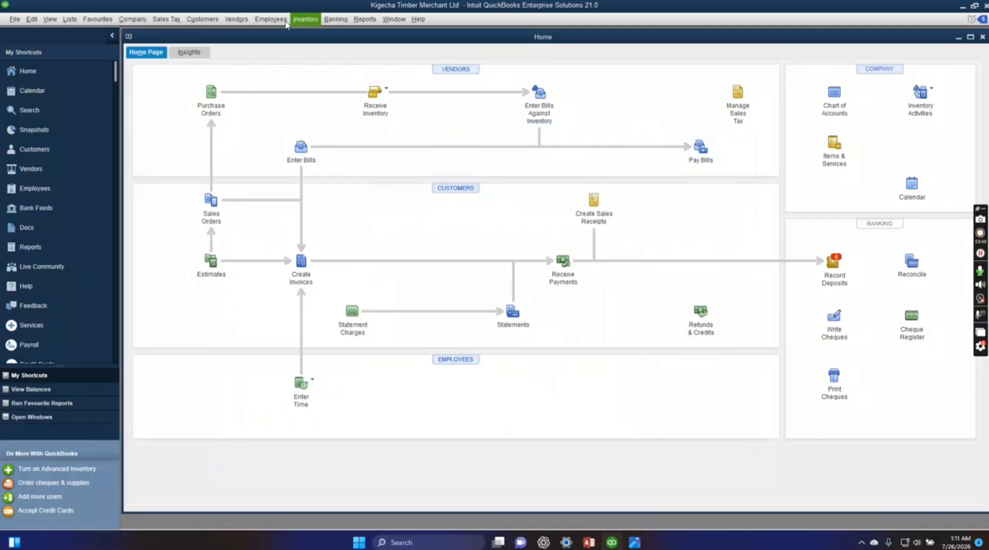
Reopen the sales receipts form, look back through the saved receipts to the first one, and close the form.
{"action": "left_click", "coordinate": [212, 21]}
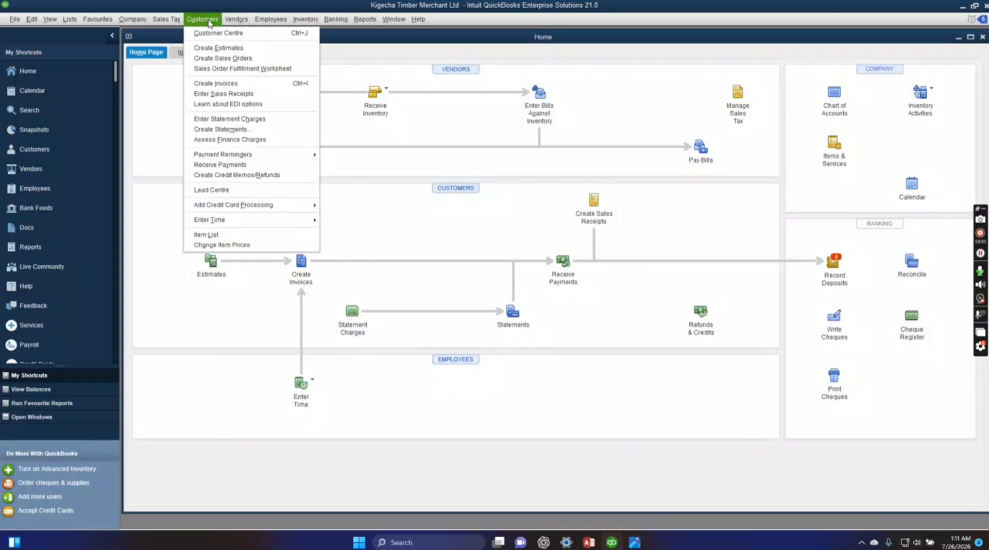
{"action": "left_click", "coordinate": [235, 94]}
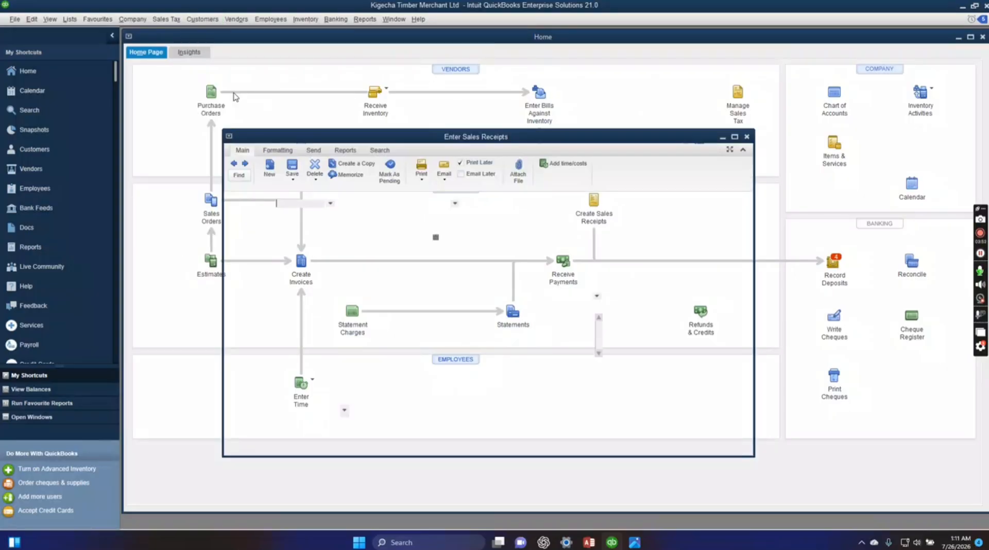
{"action": "left_click", "coordinate": [235, 164]}
{"action": "left_click", "coordinate": [236, 165]}
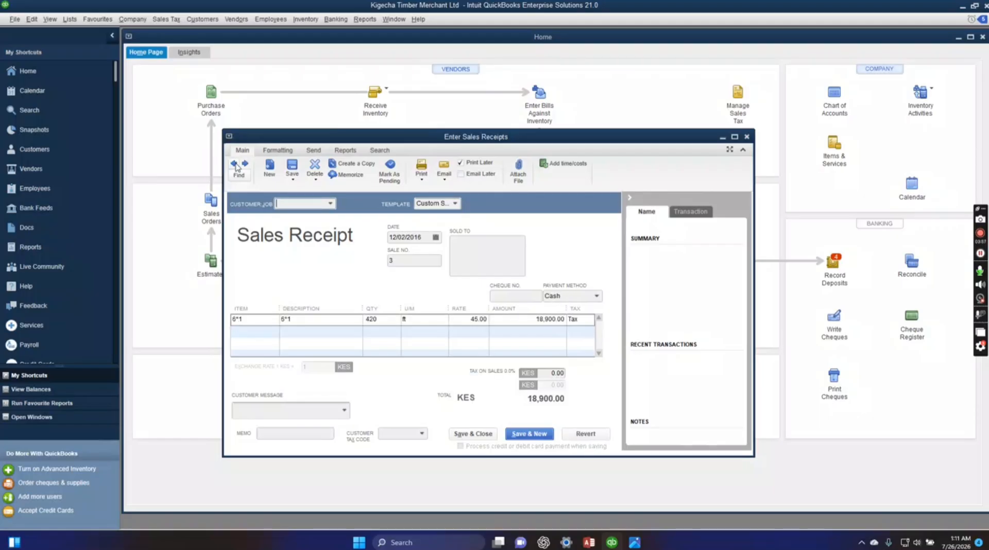
{"action": "left_click", "coordinate": [236, 165]}
{"action": "left_click", "coordinate": [236, 165]}
{"action": "left_click", "coordinate": [747, 137]}
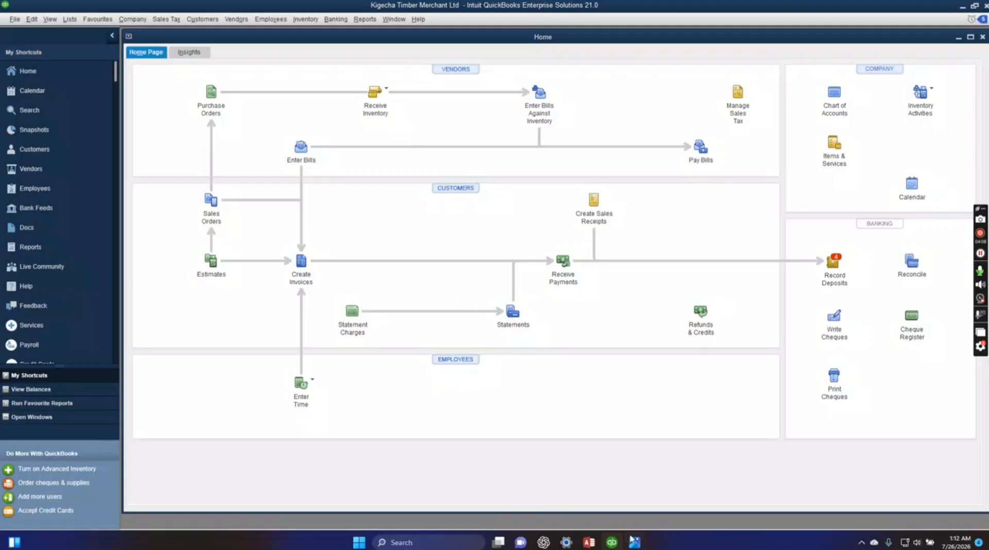
Review the cash purchases in Kigecha.JPG, then switch to QuickBooks and open a blank cheque.
{"action": "left_click", "coordinate": [634, 542]}
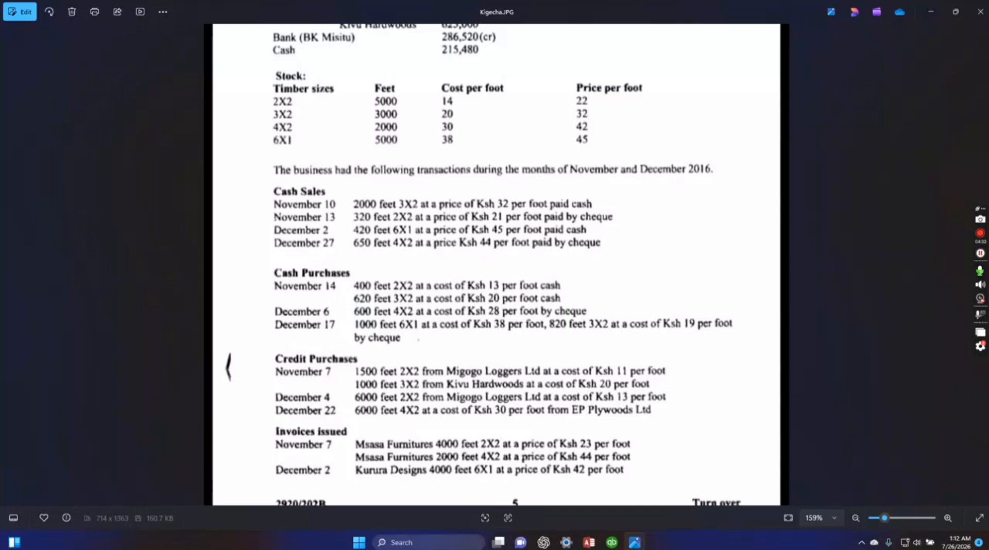
{"action": "left_click", "coordinate": [612, 542]}
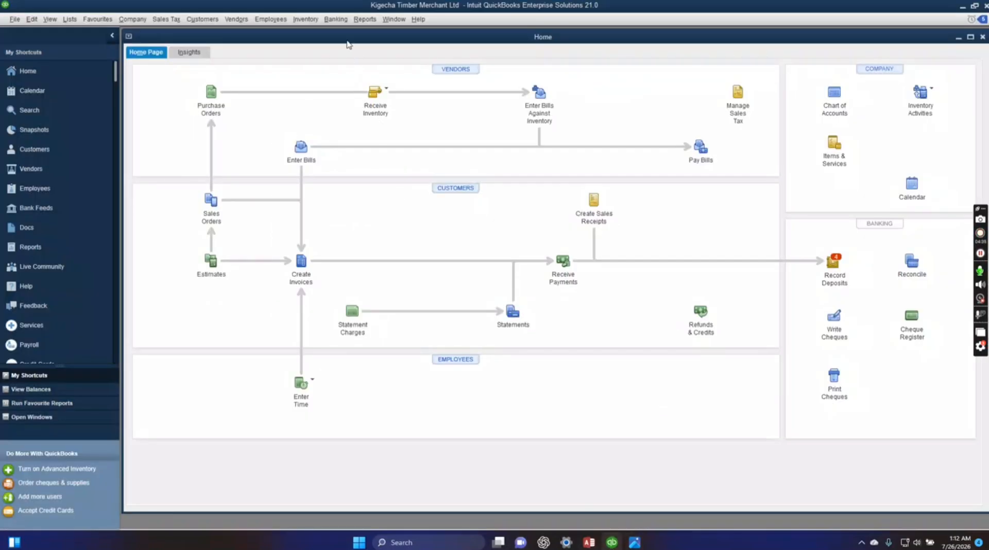
{"action": "left_click", "coordinate": [336, 19]}
{"action": "left_click", "coordinate": [350, 34]}
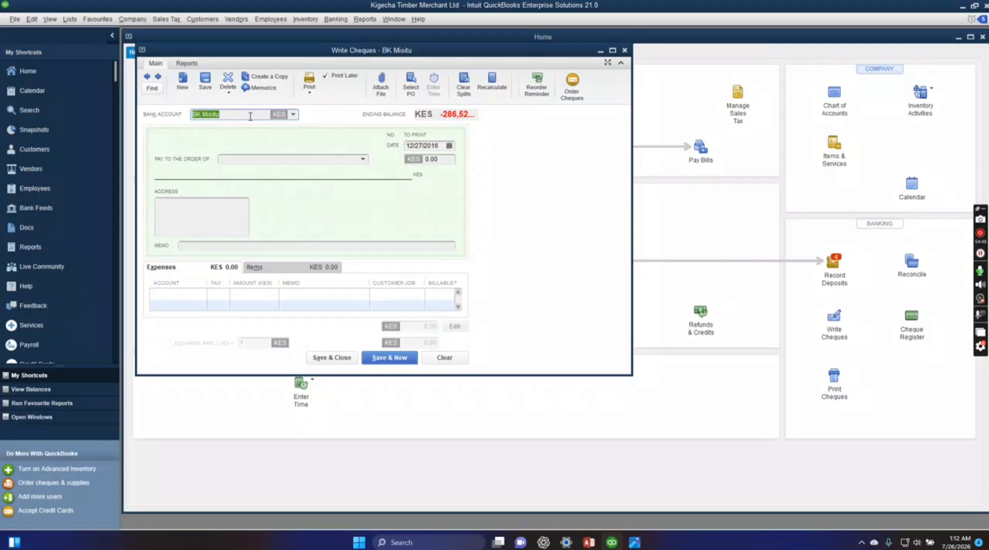
Date the cheque 11/14/2016.
{"action": "left_click", "coordinate": [414, 145]}
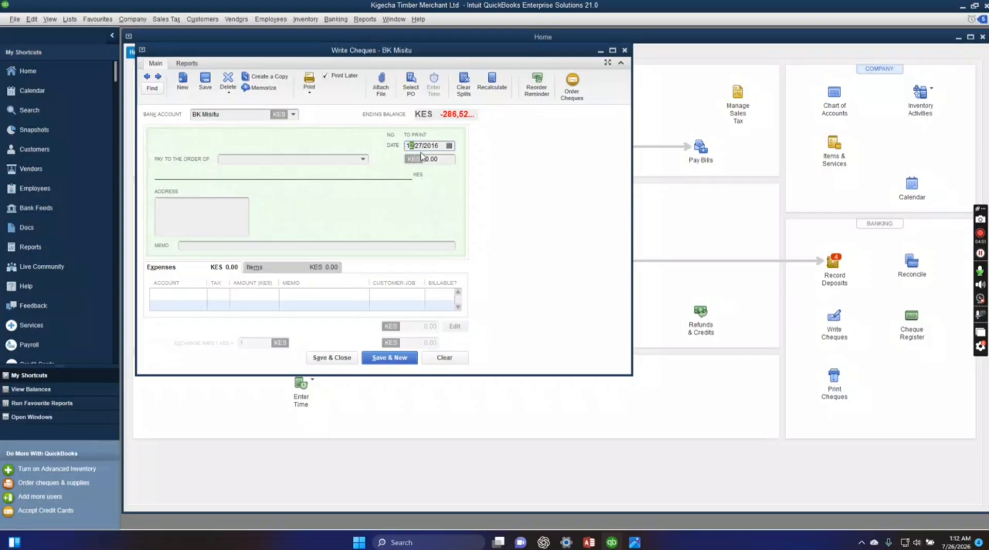
{"action": "left_click_drag", "start_coordinate": [441, 145], "coordinate": [396, 153]}
{"action": "type", "text": "11/1/2016"}
{"action": "type", "text": "4"}
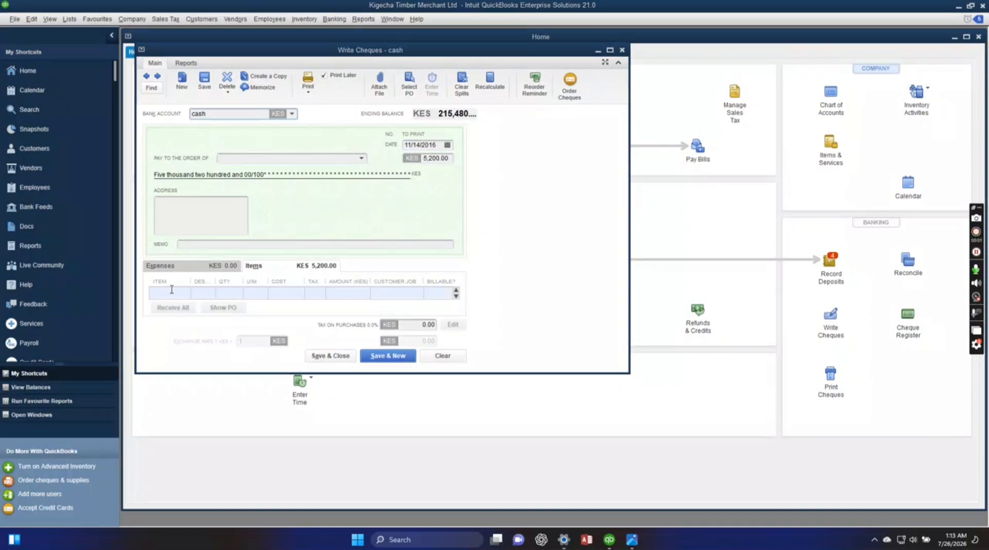
Save the cheque for the 2*2 timber, accepting the past date, and return to the saved cheque.
{"action": "left_click", "coordinate": [171, 293]}
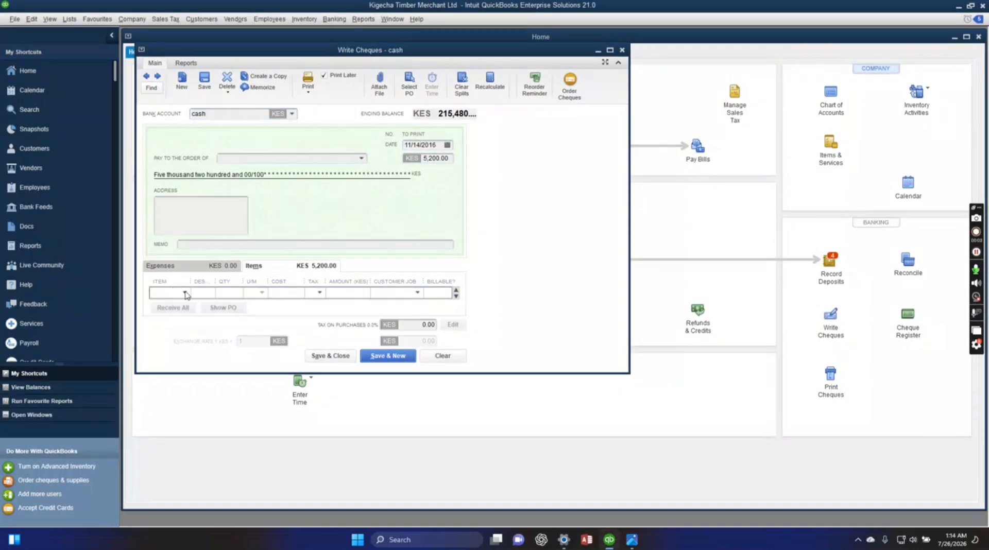
{"action": "left_click", "coordinate": [185, 293]}
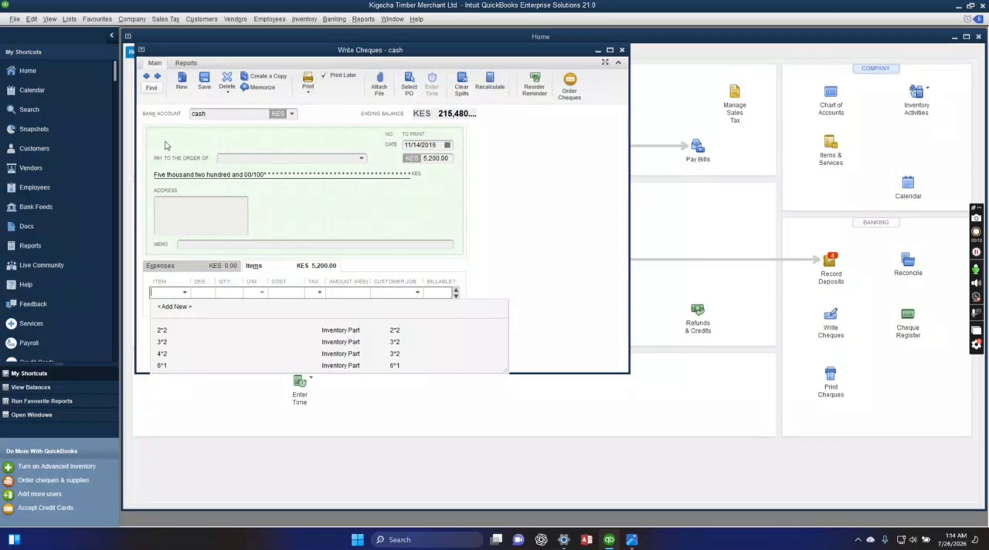
{"action": "left_click", "coordinate": [146, 76]}
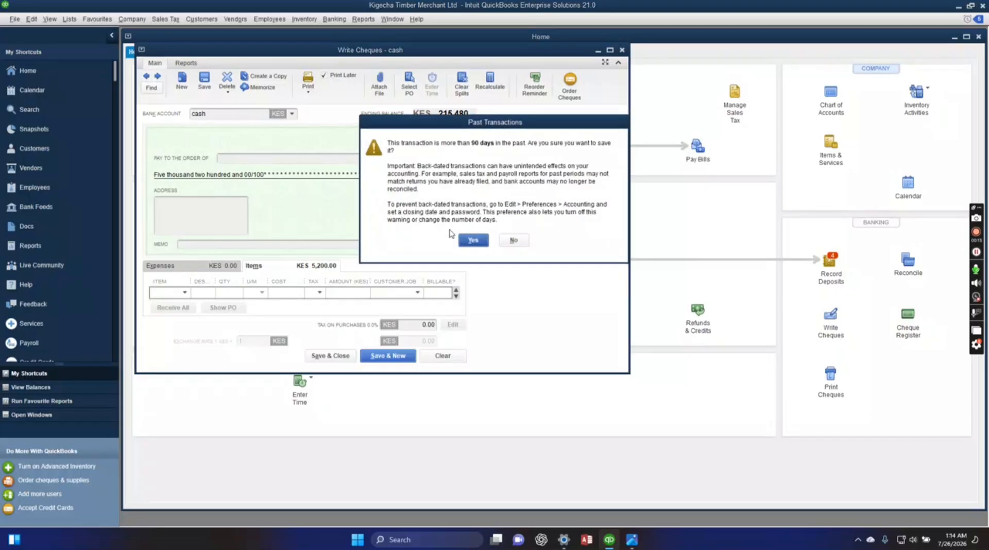
{"action": "left_click", "coordinate": [472, 241]}
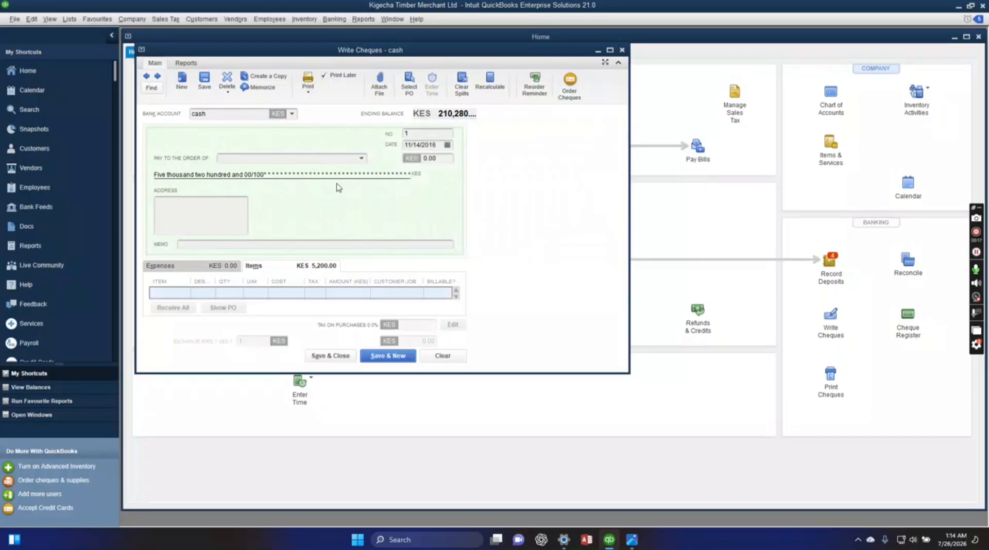
{"action": "left_click", "coordinate": [194, 110]}
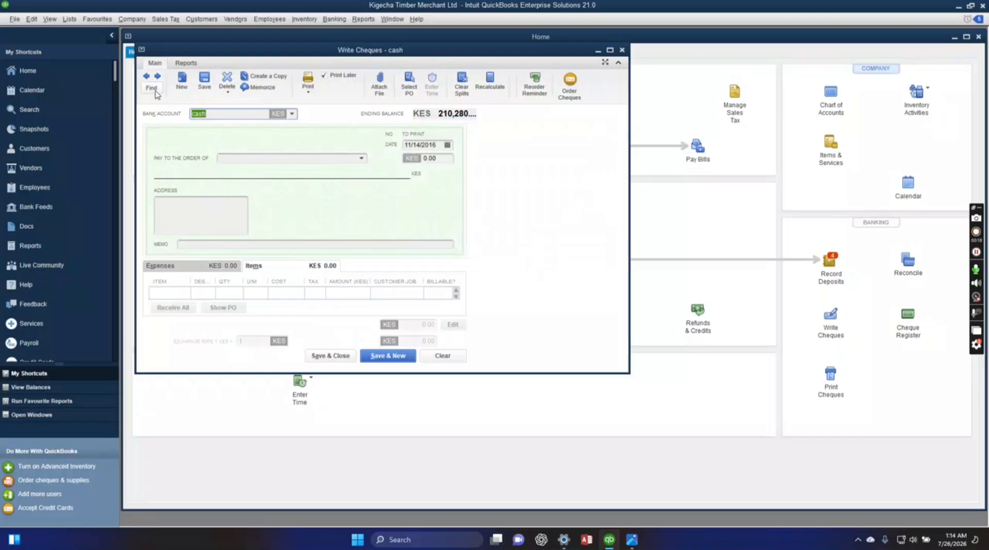
{"action": "left_click", "coordinate": [146, 76]}
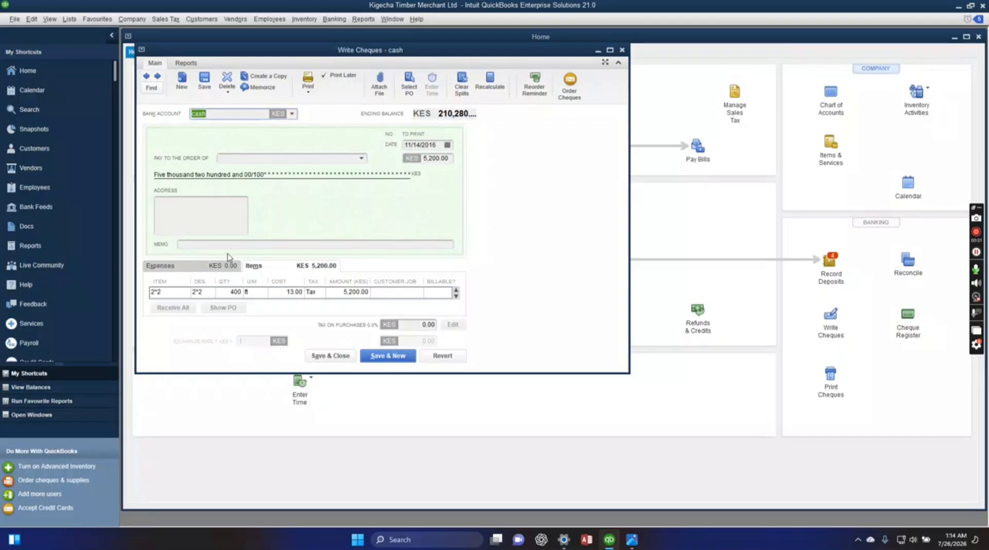
Add item 3*2 with a quantity of 620 ft as the second item line of the cheque.
{"action": "left_click", "coordinate": [237, 294]}
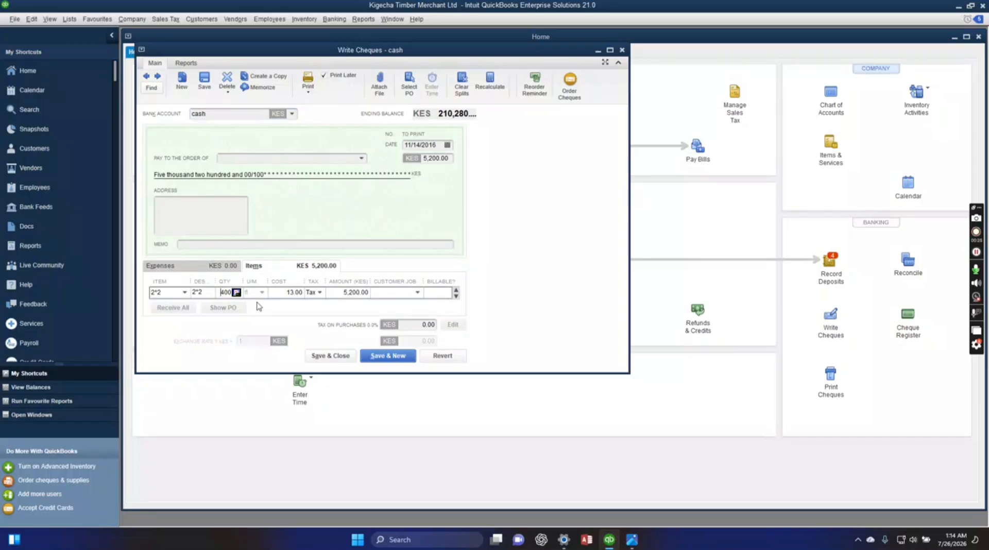
{"action": "left_click", "coordinate": [456, 296]}
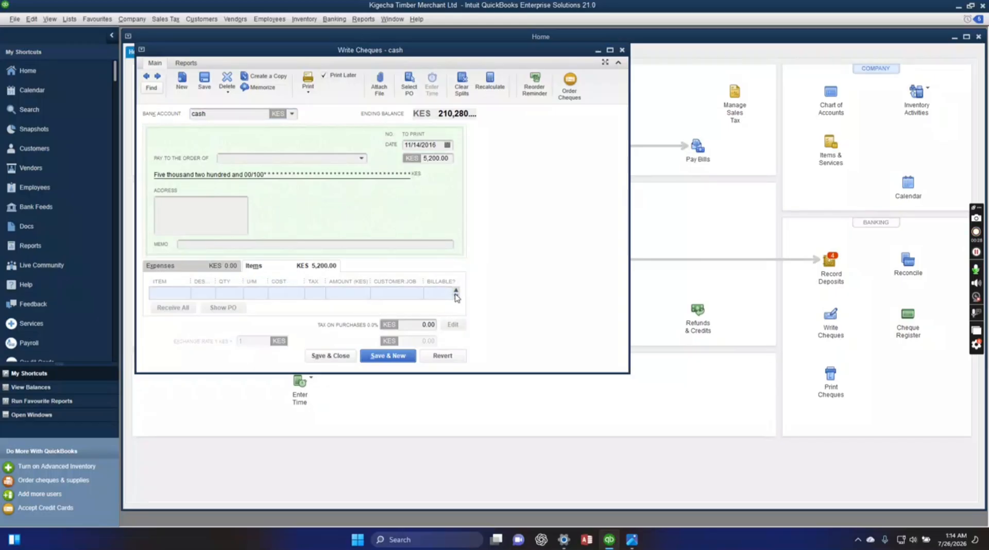
{"action": "left_click", "coordinate": [177, 292]}
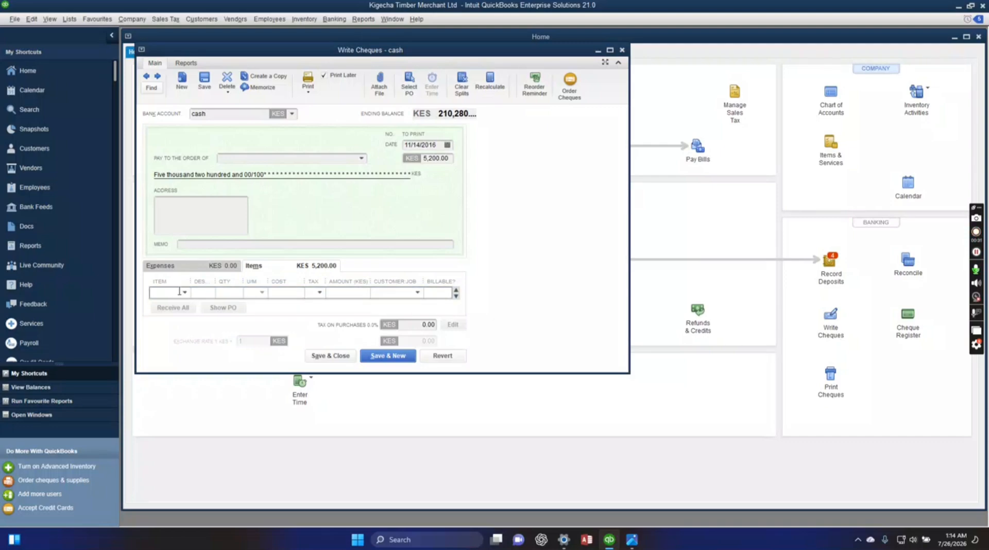
{"action": "left_click", "coordinate": [185, 293]}
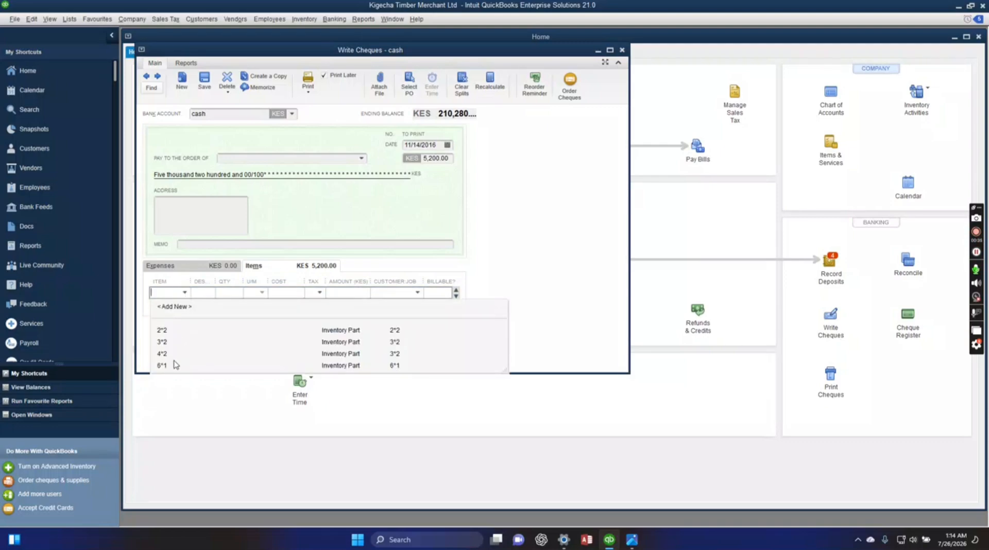
{"action": "left_click", "coordinate": [175, 342]}
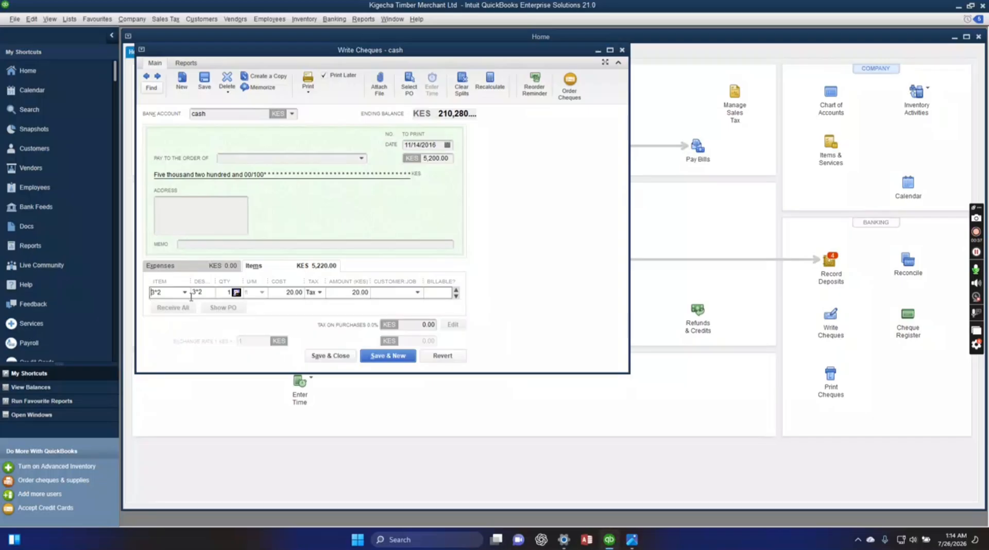
{"action": "double_click", "coordinate": [228, 293]}
{"action": "type", "text": "620"}
Try twice to save the cheque with both item lines, agreeing to record the changes and accepting the past date.
{"action": "left_click", "coordinate": [376, 358]}
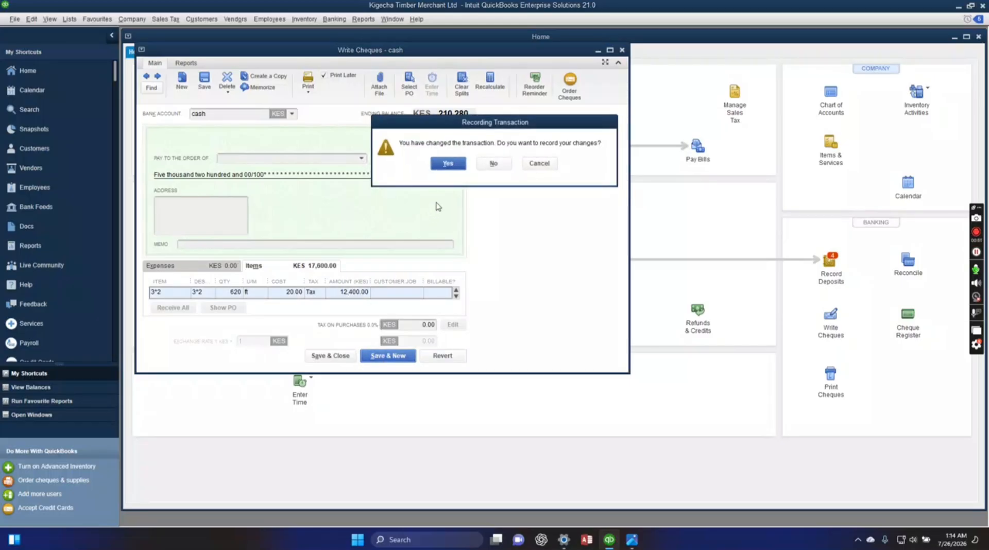
{"action": "left_click", "coordinate": [447, 164]}
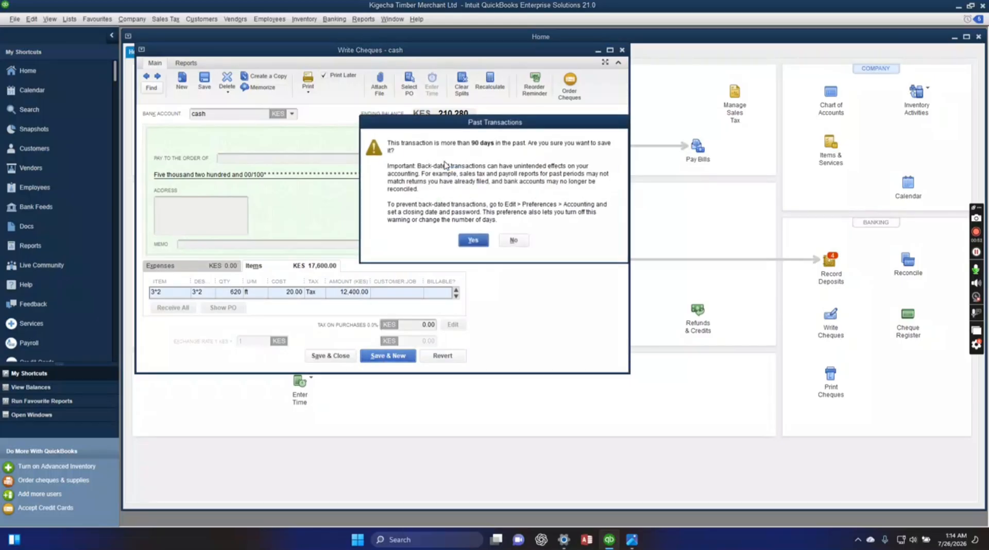
{"action": "left_click", "coordinate": [473, 240]}
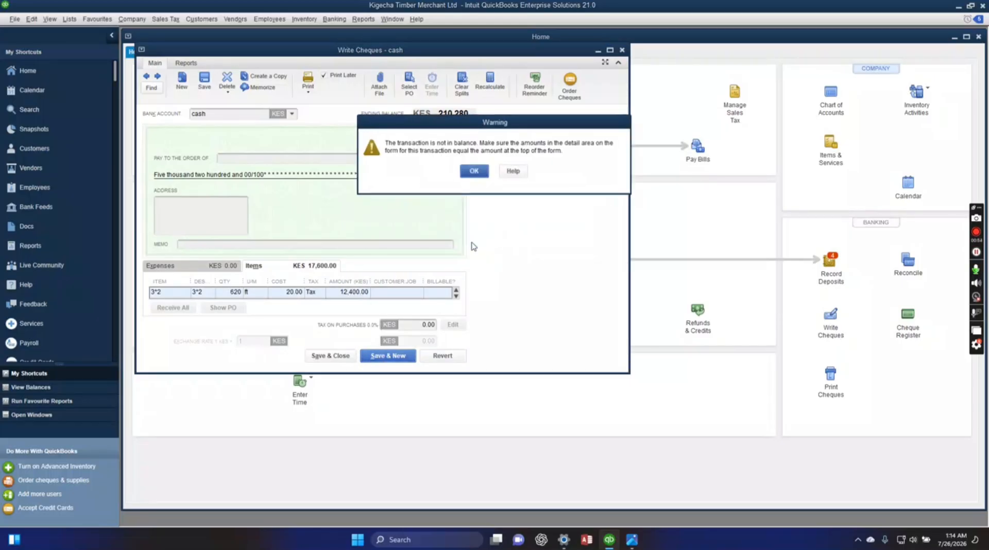
{"action": "left_click", "coordinate": [475, 171]}
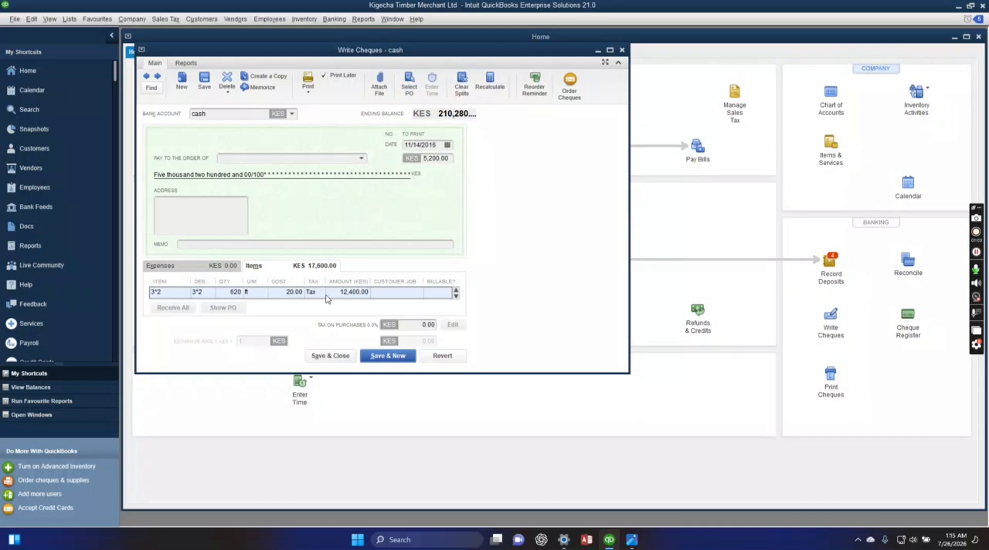
{"action": "left_click", "coordinate": [383, 357]}
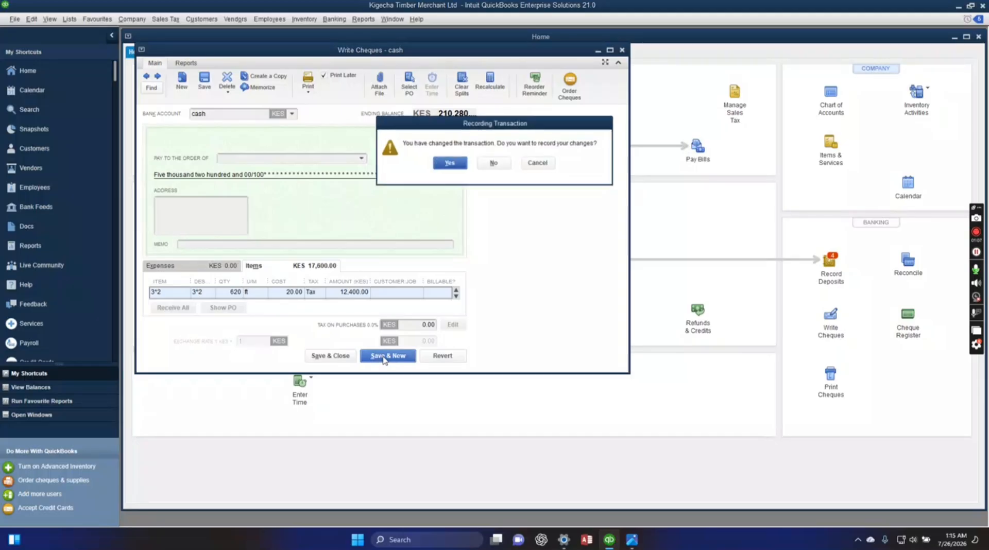
{"action": "left_click", "coordinate": [447, 164]}
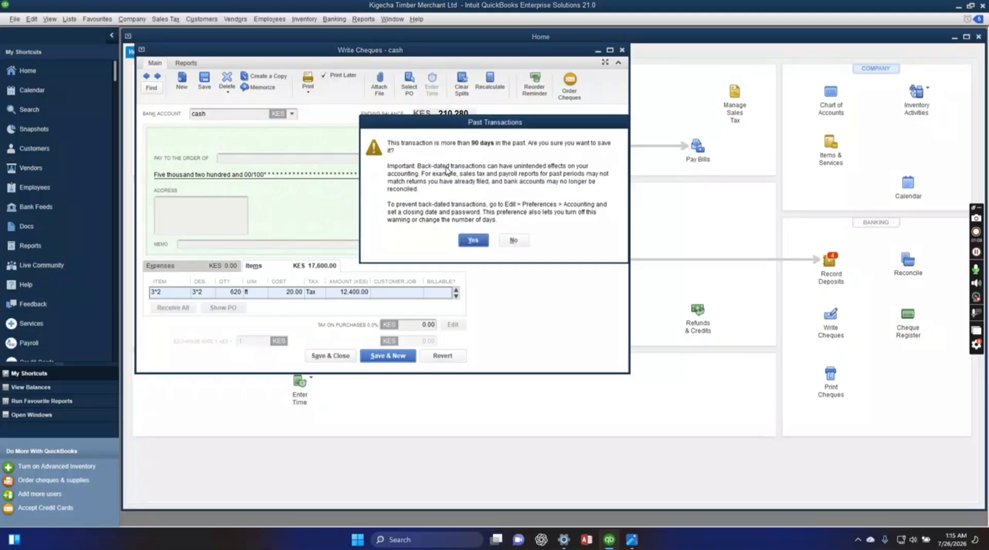
{"action": "left_click", "coordinate": [466, 240]}
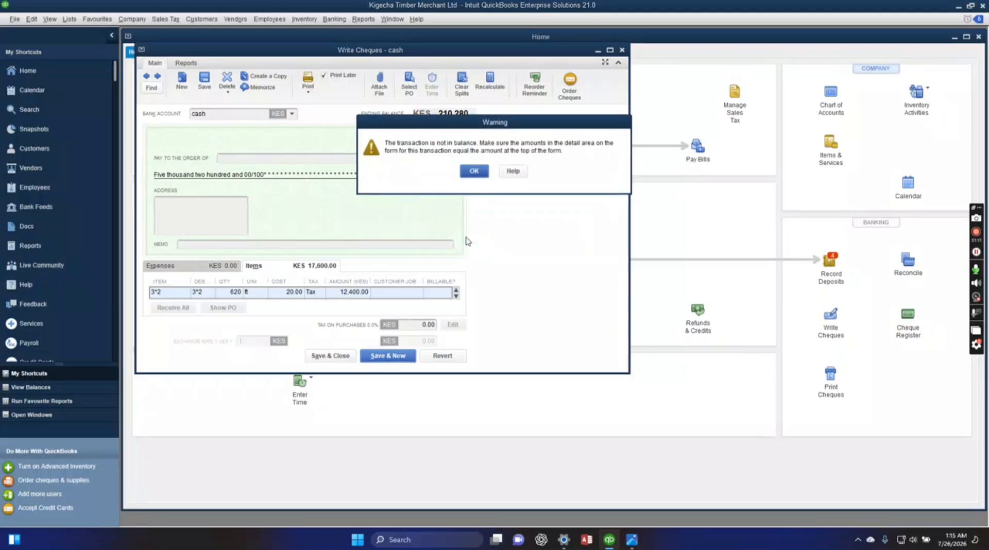
{"action": "left_click", "coordinate": [474, 172]}
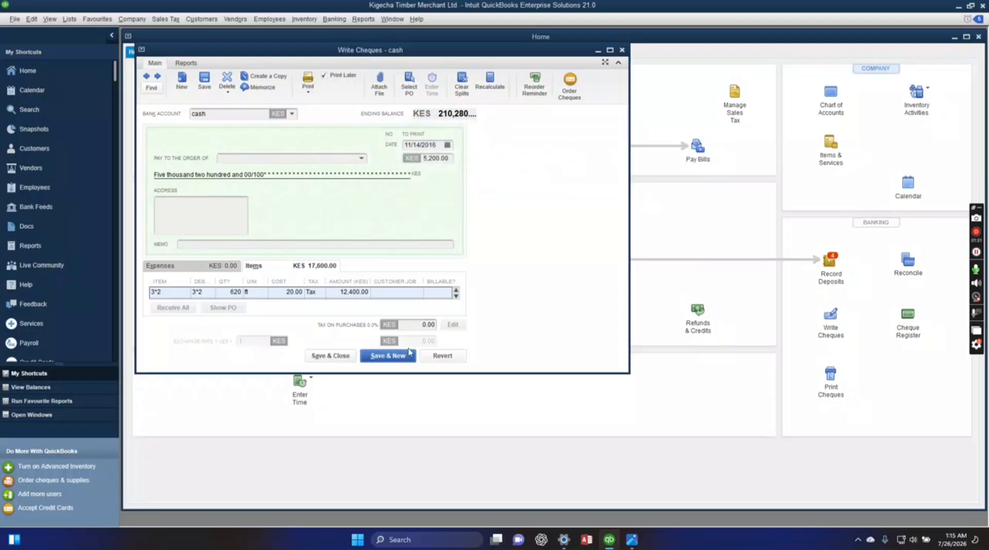
Examine the 2*2 and 3*2 item lines and compare their amounts with the amount at the head of the cheque.
{"action": "left_click", "coordinate": [180, 295]}
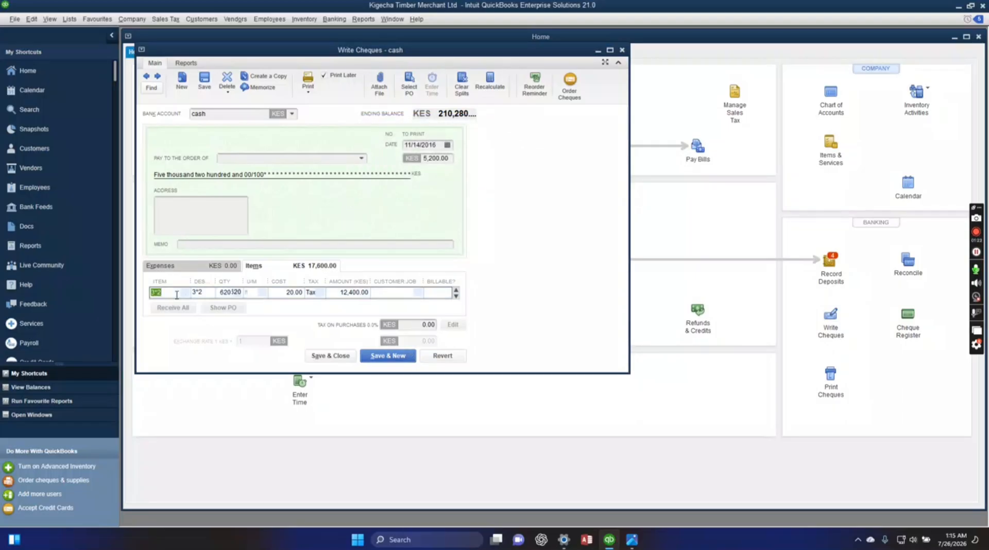
{"action": "left_click", "coordinate": [261, 266]}
{"action": "left_click", "coordinate": [456, 296]}
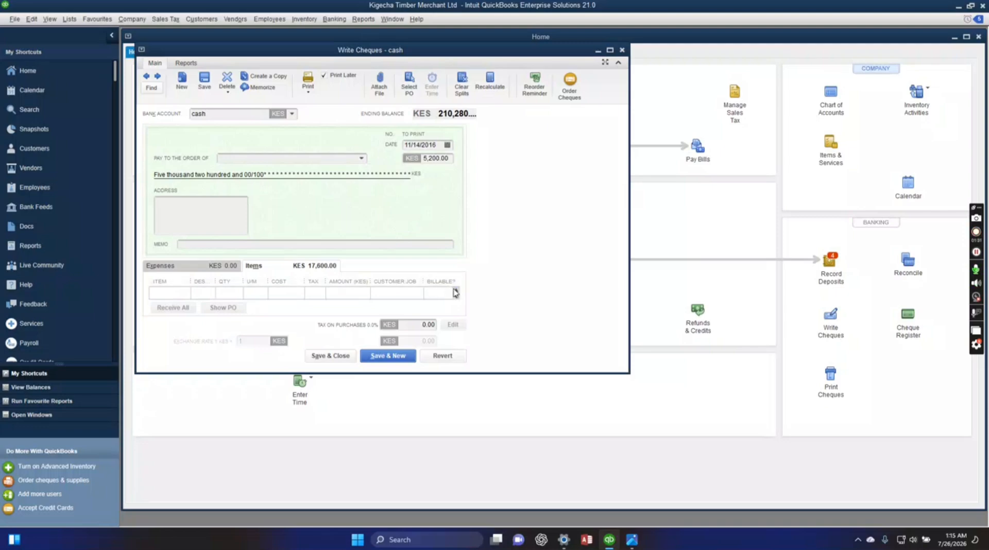
{"action": "left_click", "coordinate": [456, 291]}
{"action": "left_click", "coordinate": [456, 296]}
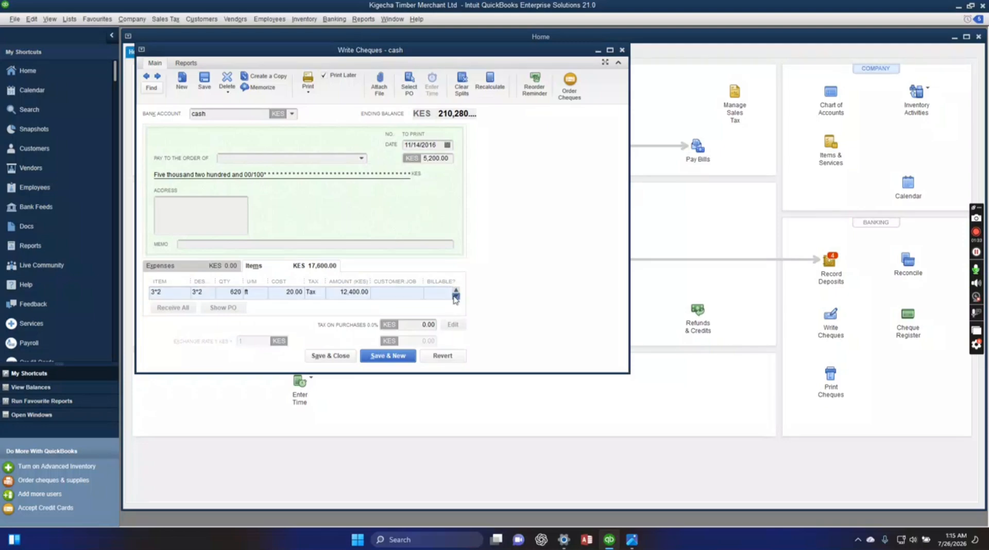
{"action": "left_click", "coordinate": [455, 290]}
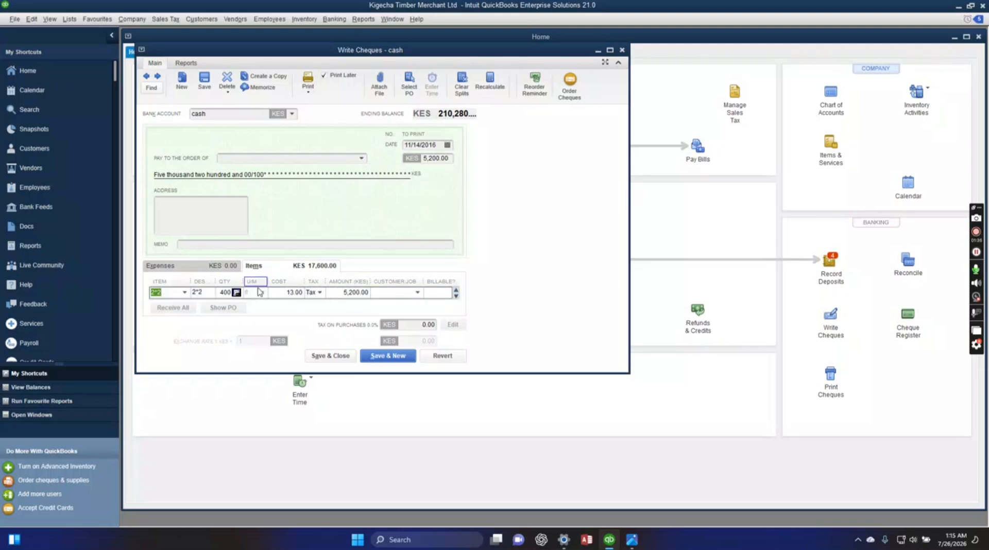
{"action": "scroll", "coordinate": [258, 294], "scroll_direction": "down", "scroll_amount": 1}
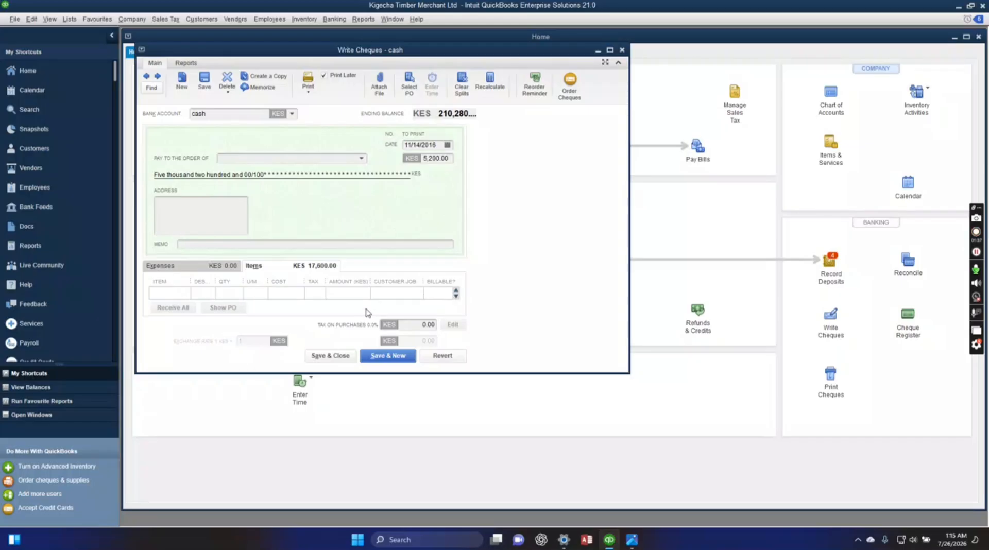
{"action": "scroll", "coordinate": [367, 310], "scroll_direction": "up", "scroll_amount": 1}
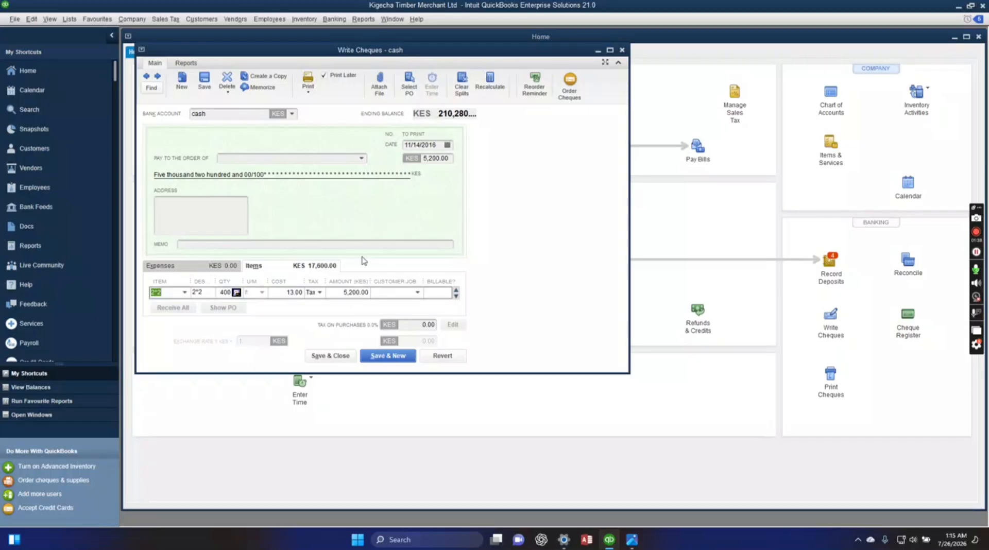
{"action": "left_click", "coordinate": [382, 292]}
{"action": "scroll", "coordinate": [362, 302], "scroll_direction": "down", "scroll_amount": 3}
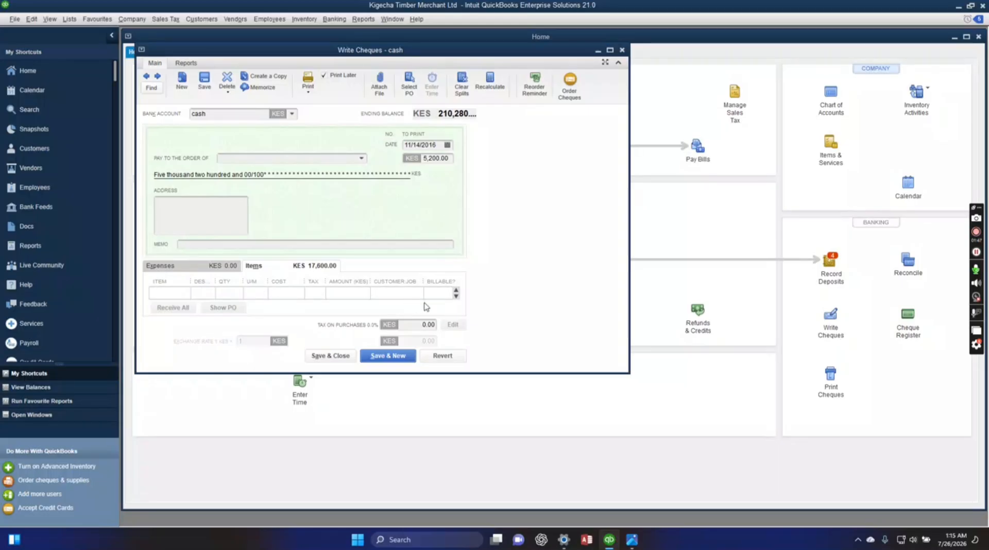
{"action": "left_click", "coordinate": [456, 291]}
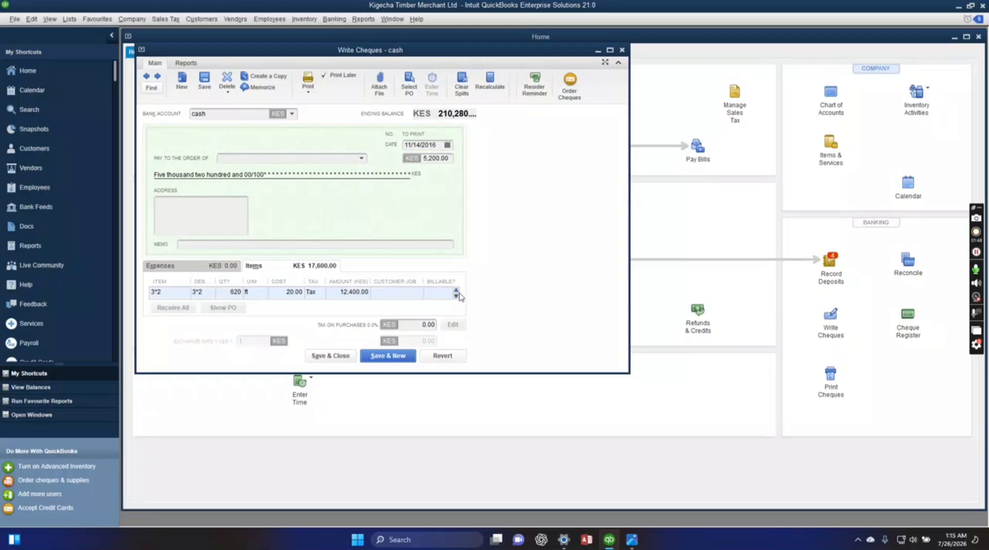
{"action": "left_click", "coordinate": [456, 290]}
{"action": "scroll", "coordinate": [456, 304], "scroll_direction": "up", "scroll_amount": 1}
{"action": "left_click", "coordinate": [382, 293]}
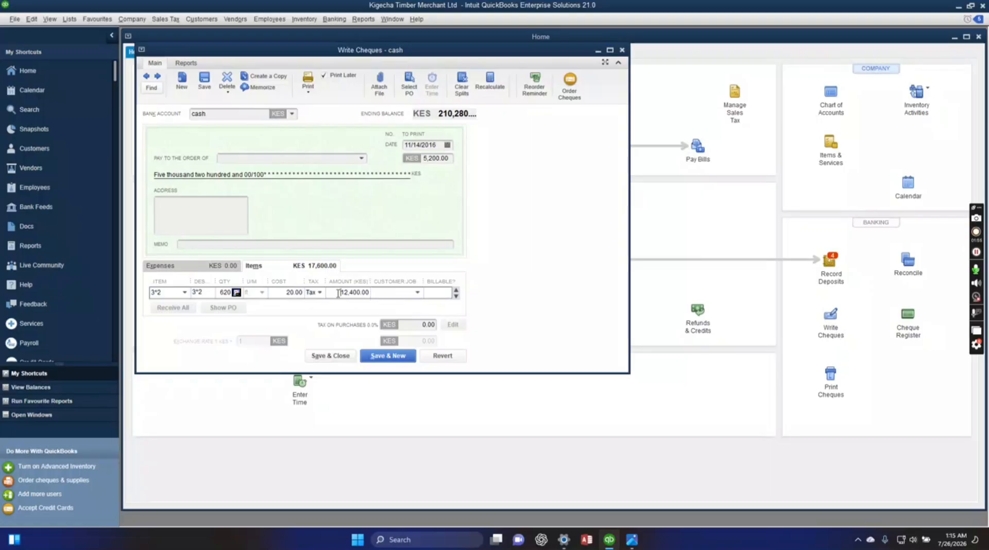
{"action": "left_click", "coordinate": [330, 158]}
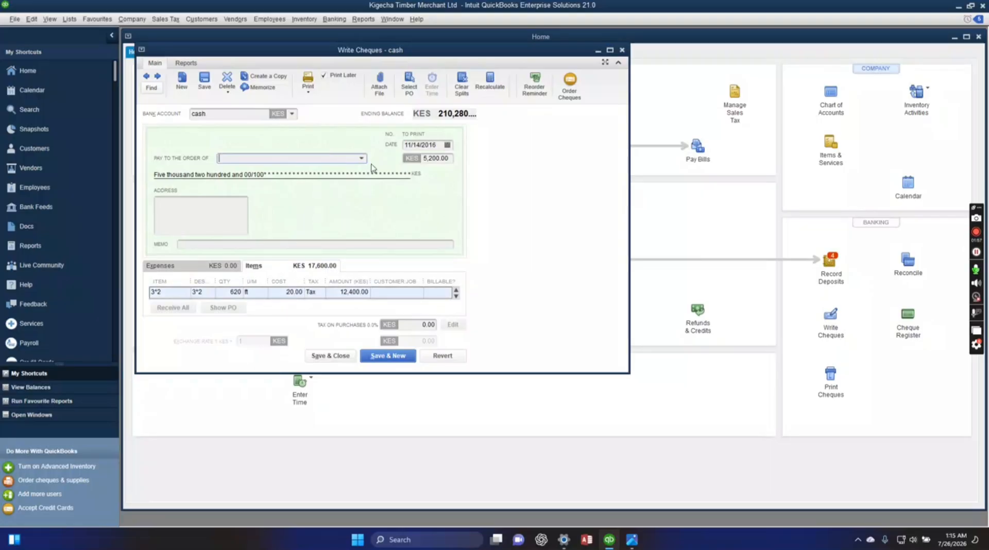
{"action": "left_click", "coordinate": [436, 162]}
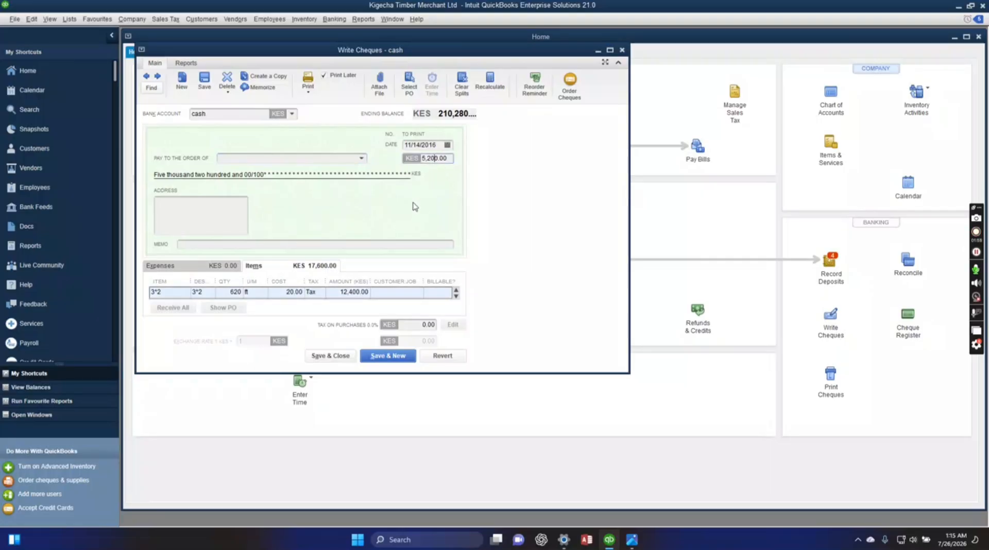
{"action": "left_click", "coordinate": [370, 293]}
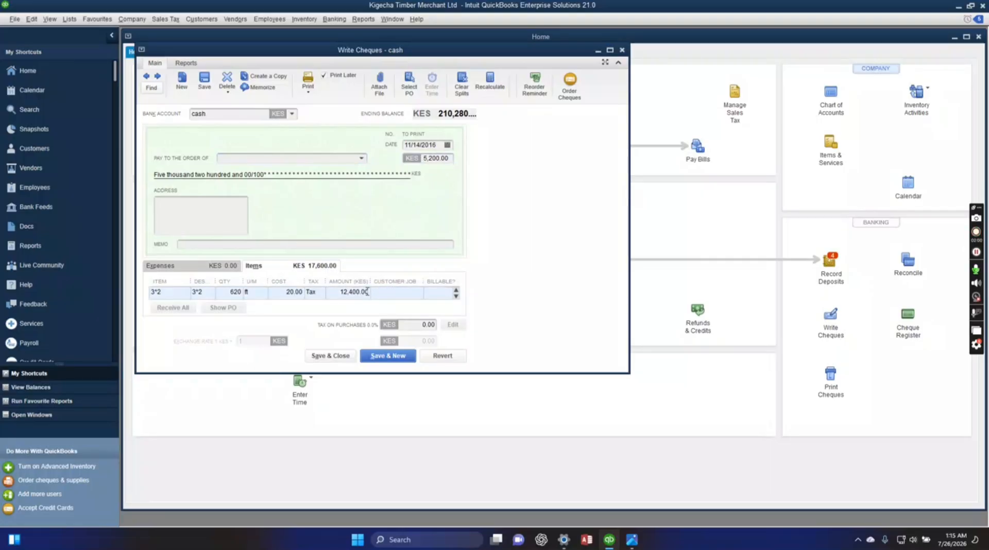
Clear the item on the 620 ft line, sort the item lines by description, and select 3*2 again for that line.
{"action": "left_click", "coordinate": [156, 292]}
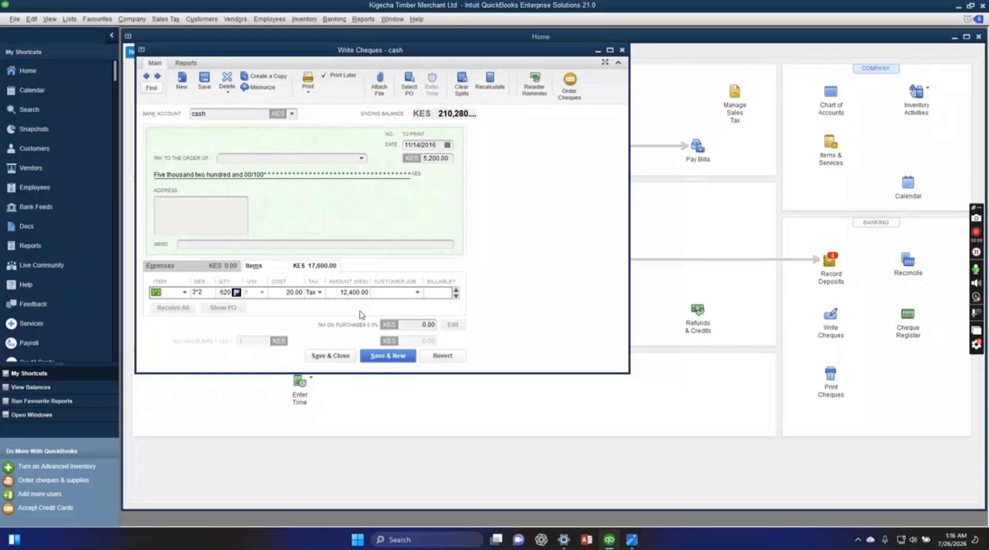
{"action": "left_click", "coordinate": [201, 283]}
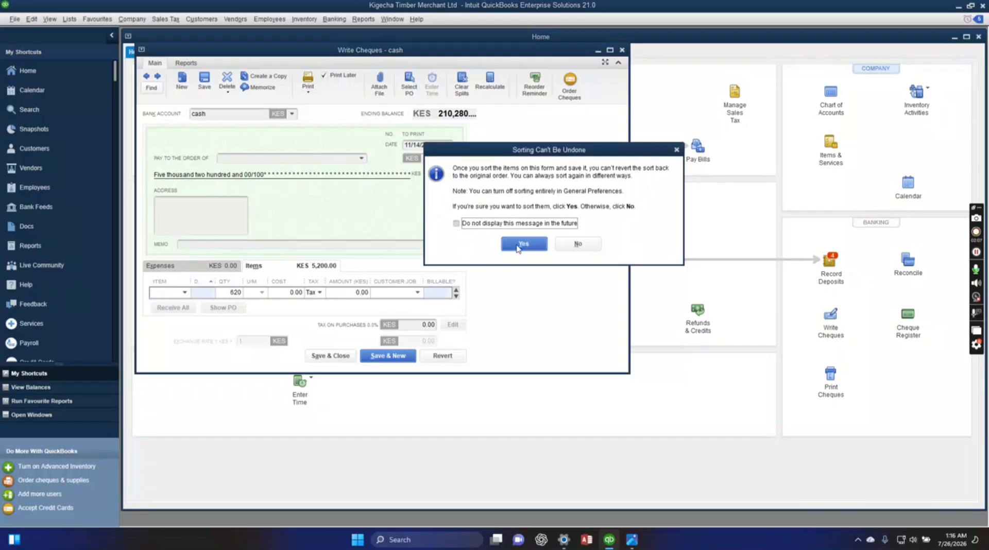
{"action": "left_click", "coordinate": [517, 246]}
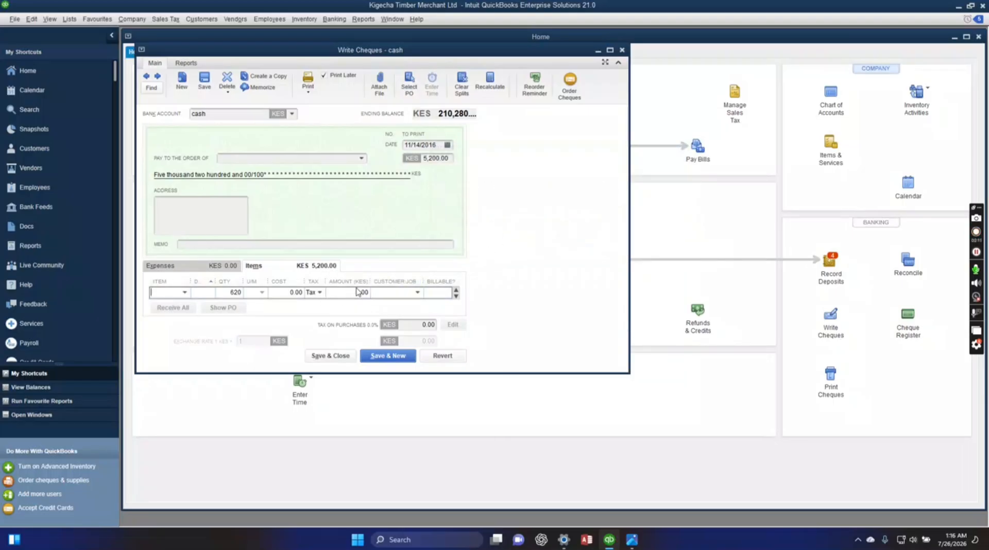
{"action": "left_click", "coordinate": [187, 292]}
{"action": "left_click", "coordinate": [176, 344]}
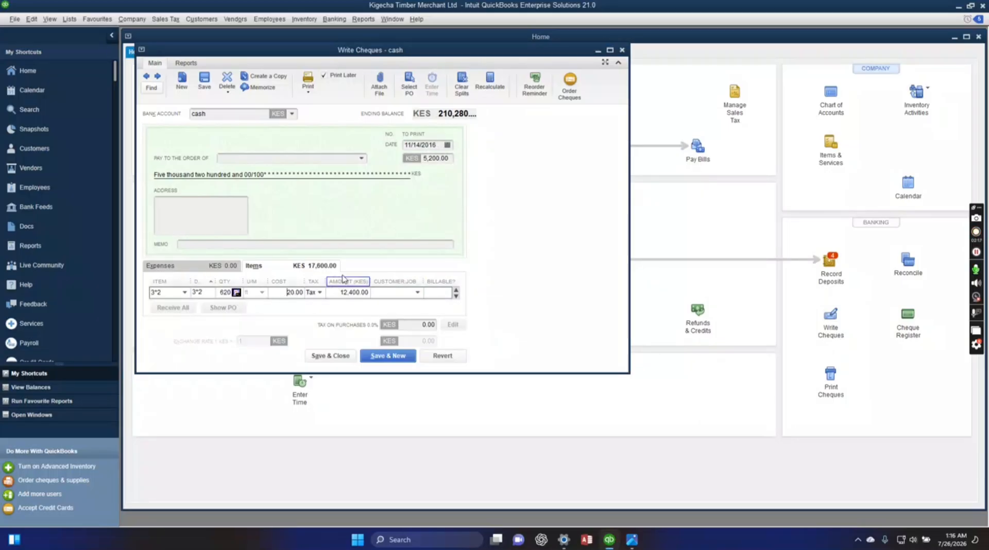
{"action": "left_click", "coordinate": [364, 161]}
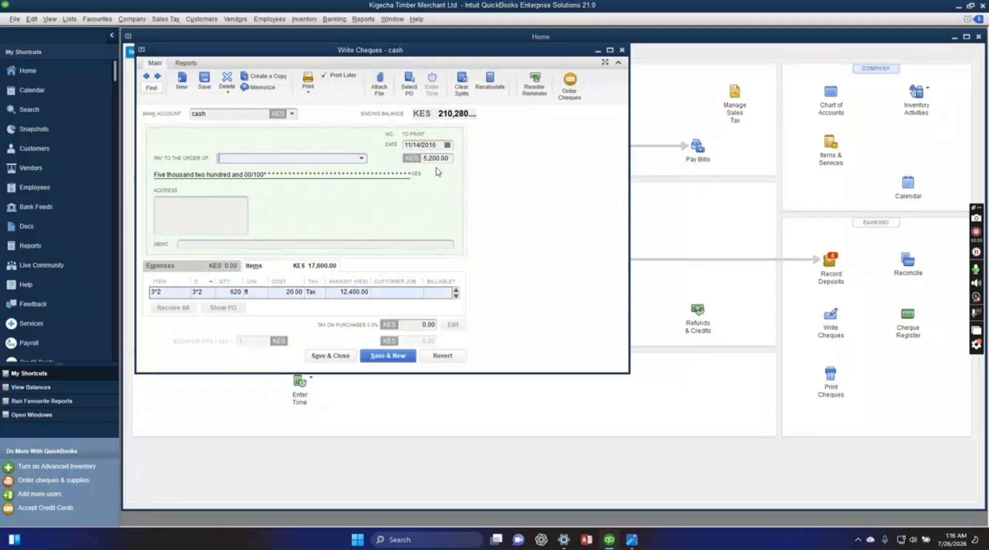
Add another item line to the cheque for 3*2 with a quantity of 620 ft.
{"action": "left_click", "coordinate": [455, 289]}
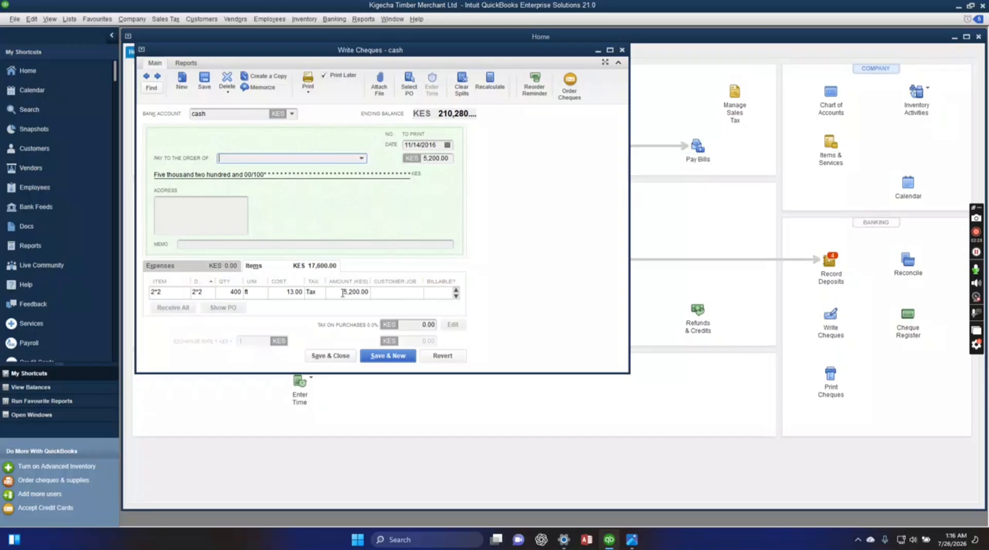
{"action": "scroll", "coordinate": [343, 292], "scroll_direction": "down", "scroll_amount": 2}
{"action": "left_click", "coordinate": [179, 294]}
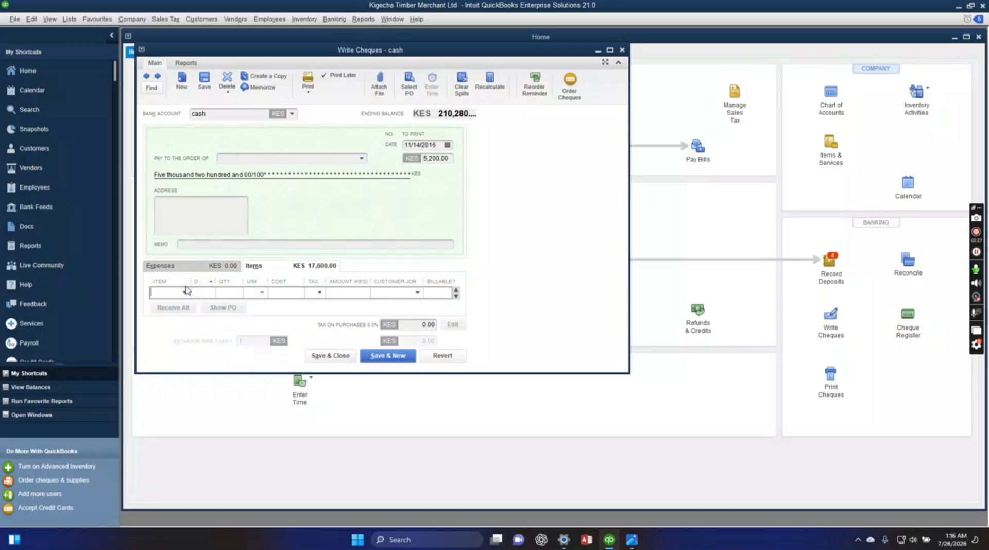
{"action": "left_click", "coordinate": [185, 292]}
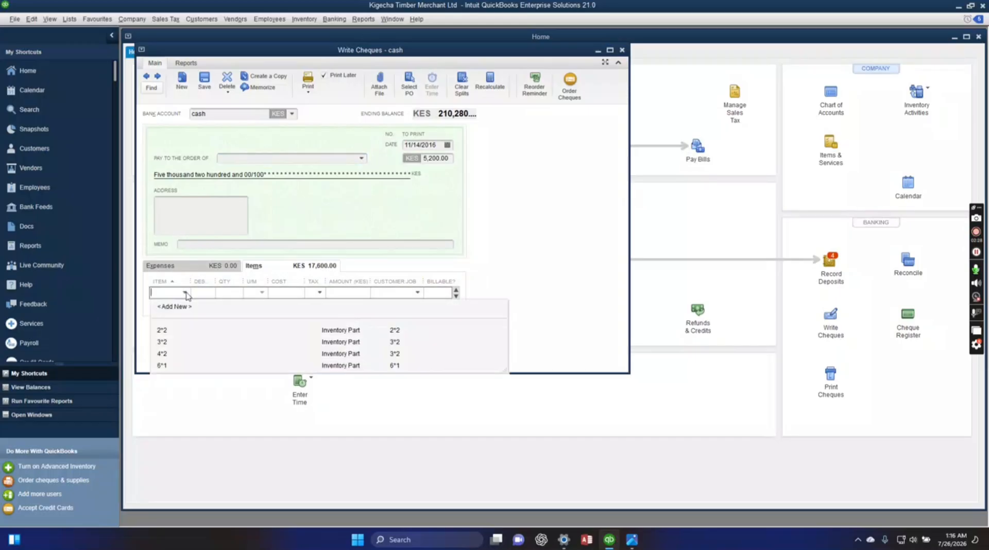
{"action": "left_click", "coordinate": [174, 342]}
{"action": "left_click", "coordinate": [235, 292]}
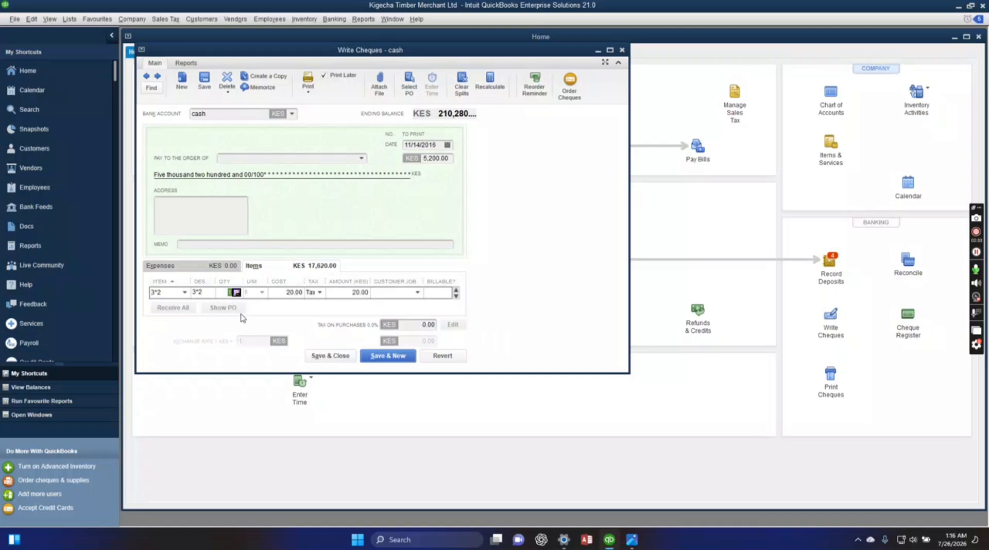
{"action": "type", "text": "620"}
{"action": "left_click", "coordinate": [277, 292]}
Review all item lines of the cheque and check for a repeated 3*2 line.
{"action": "left_click", "coordinate": [457, 297]}
{"action": "left_click", "coordinate": [456, 291]}
{"action": "left_click", "coordinate": [457, 296]}
{"action": "left_click", "coordinate": [457, 297]}
{"action": "left_click", "coordinate": [456, 292]}
{"action": "left_click", "coordinate": [457, 297]}
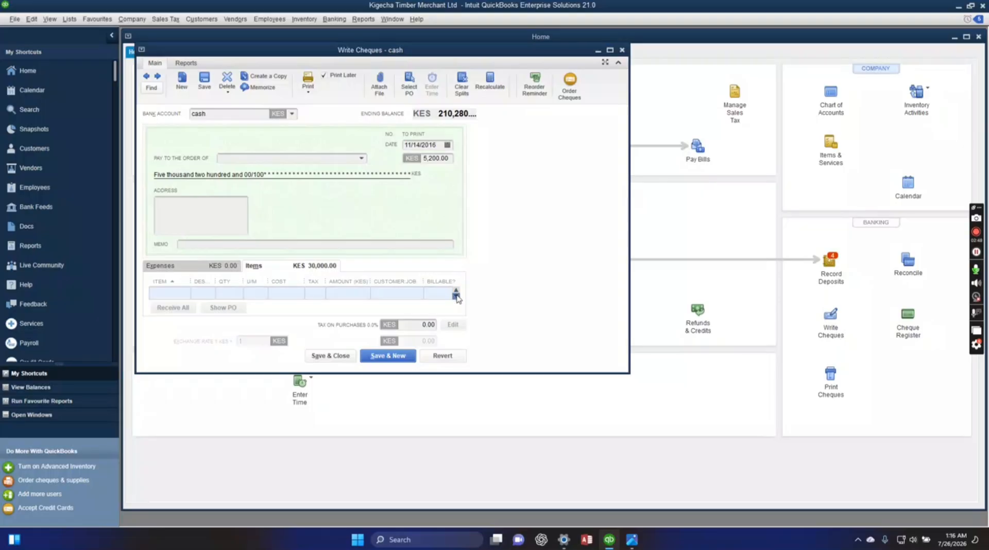
{"action": "left_click", "coordinate": [456, 292]}
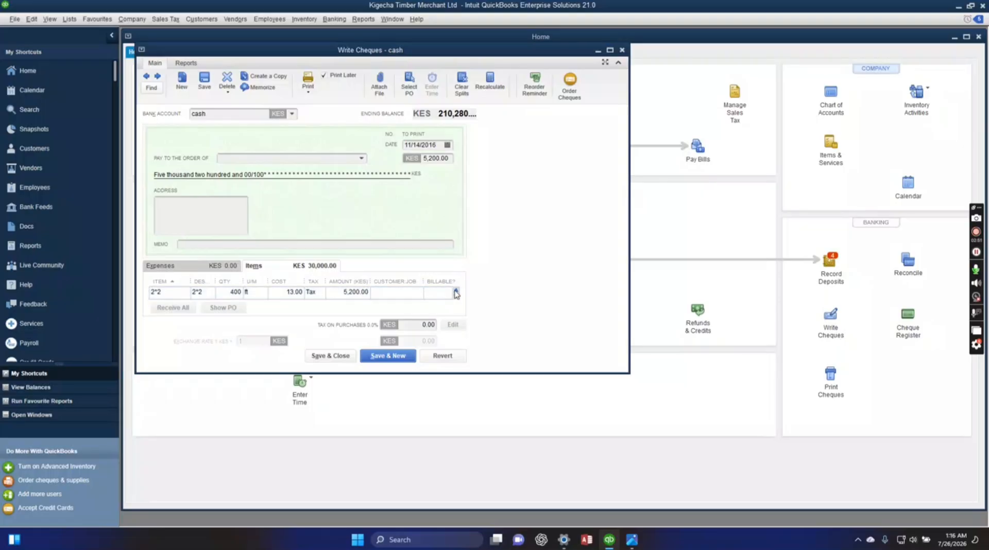
{"action": "left_click", "coordinate": [457, 296]}
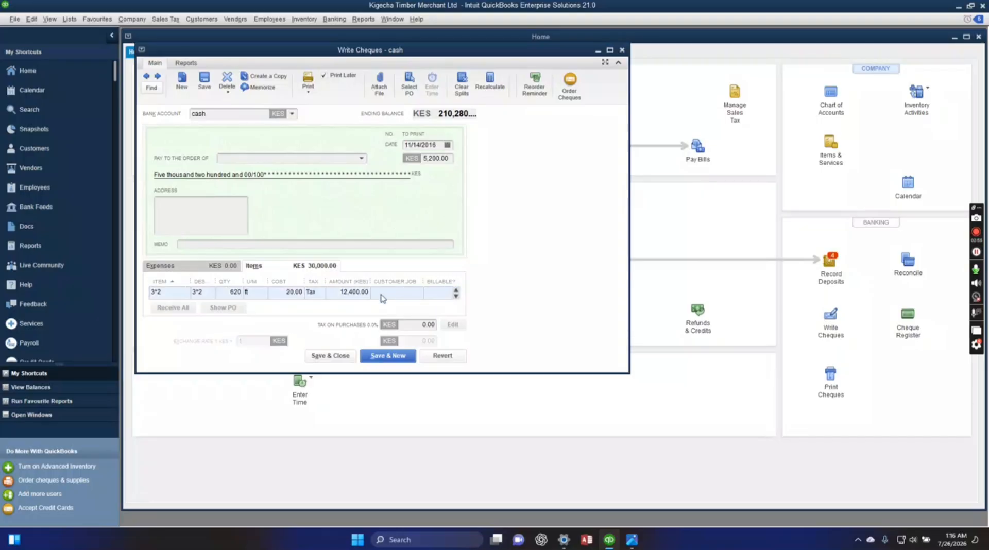
Clear the item and the quantity on the duplicate 3*2 line of the cheque.
{"action": "left_click", "coordinate": [158, 291]}
{"action": "left_click", "coordinate": [159, 291]}
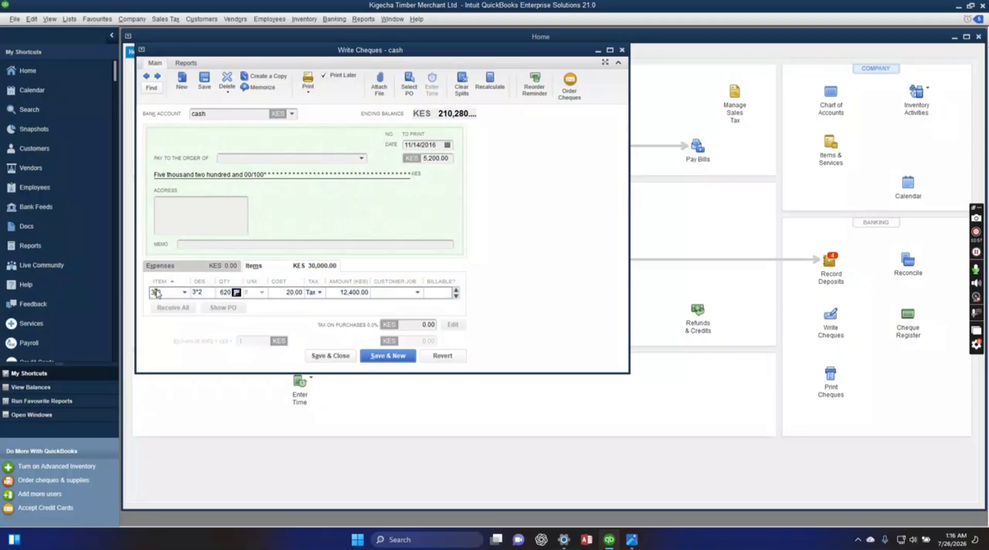
{"action": "key", "text": "BackSpace"}
{"action": "key", "text": "BackSpace"}
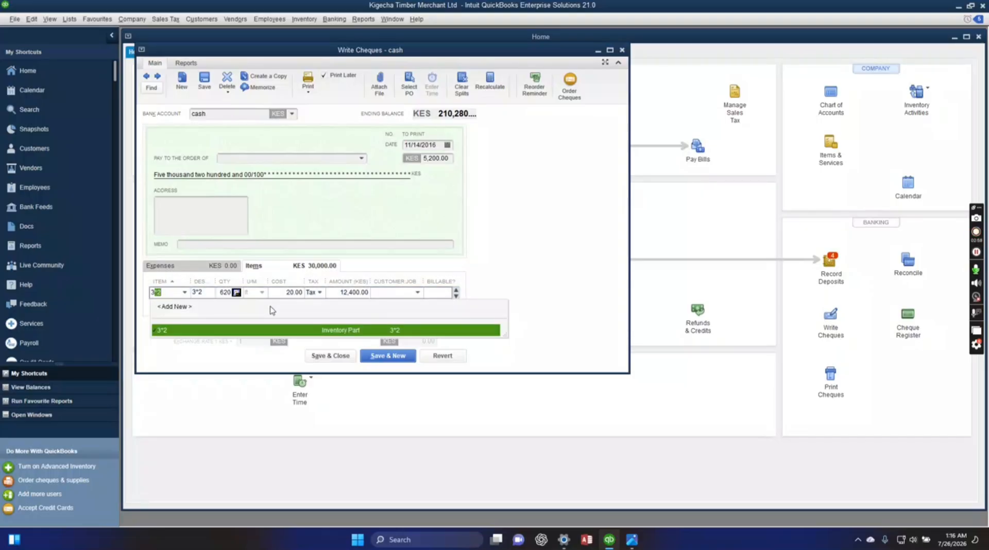
{"action": "left_click", "coordinate": [208, 292]}
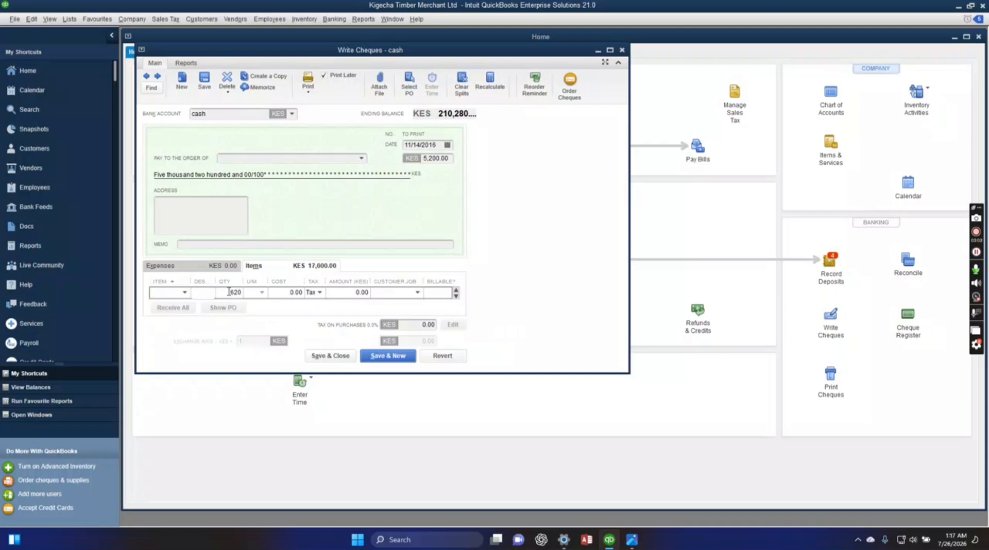
{"action": "left_click_drag", "start_coordinate": [229, 292], "coordinate": [317, 310]}
{"action": "key", "text": "BackSpace"}
{"action": "key", "text": "BackSpace"}
Try to save the cheque without changing its head amount, agreeing to record the changes and accepting the past date.
{"action": "left_click", "coordinate": [438, 157]}
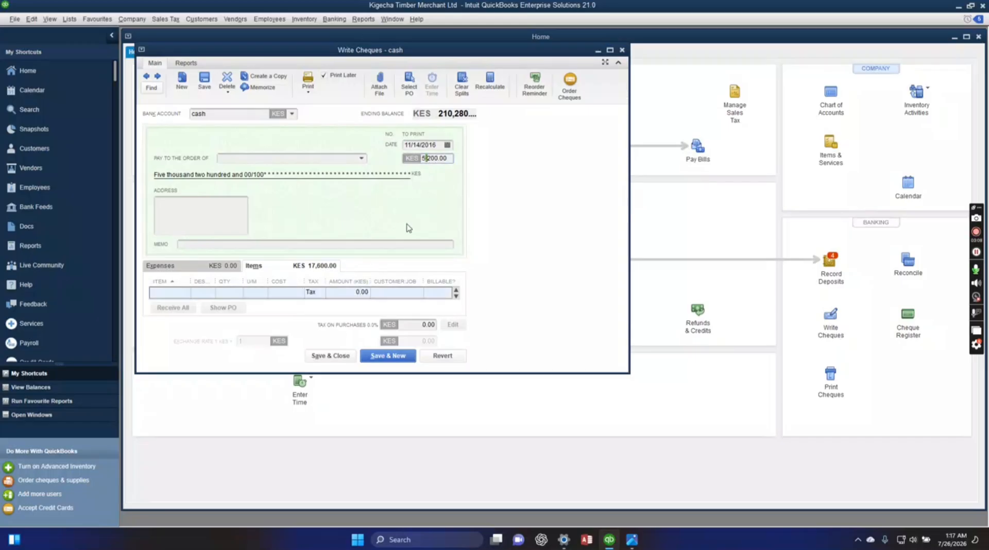
{"action": "left_click", "coordinate": [411, 145]}
{"action": "left_click", "coordinate": [394, 357]}
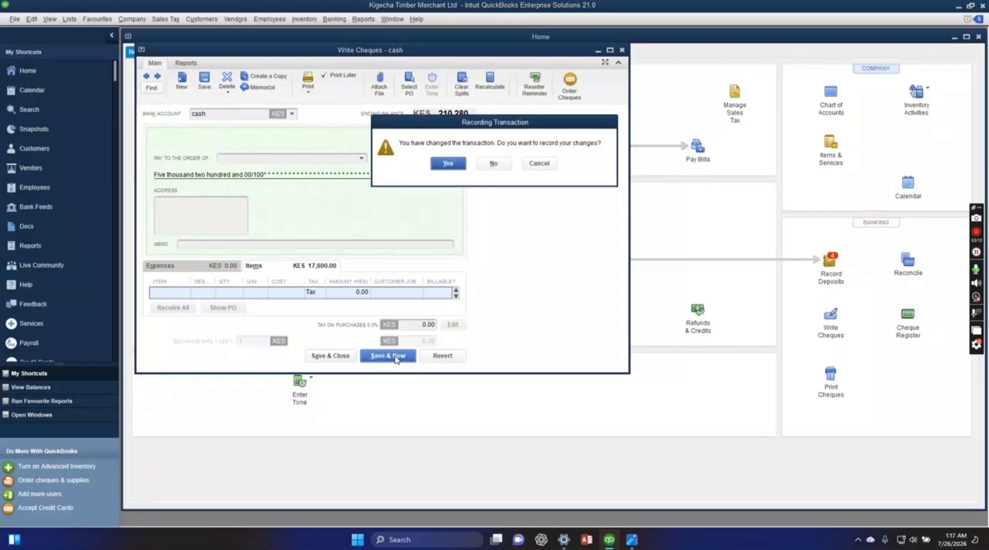
{"action": "left_click", "coordinate": [450, 164]}
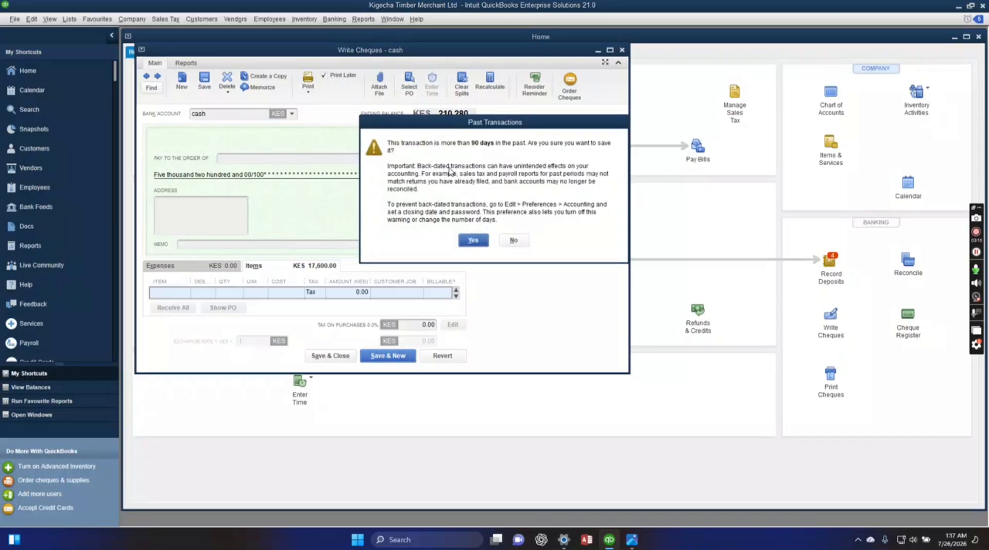
{"action": "left_click", "coordinate": [461, 240]}
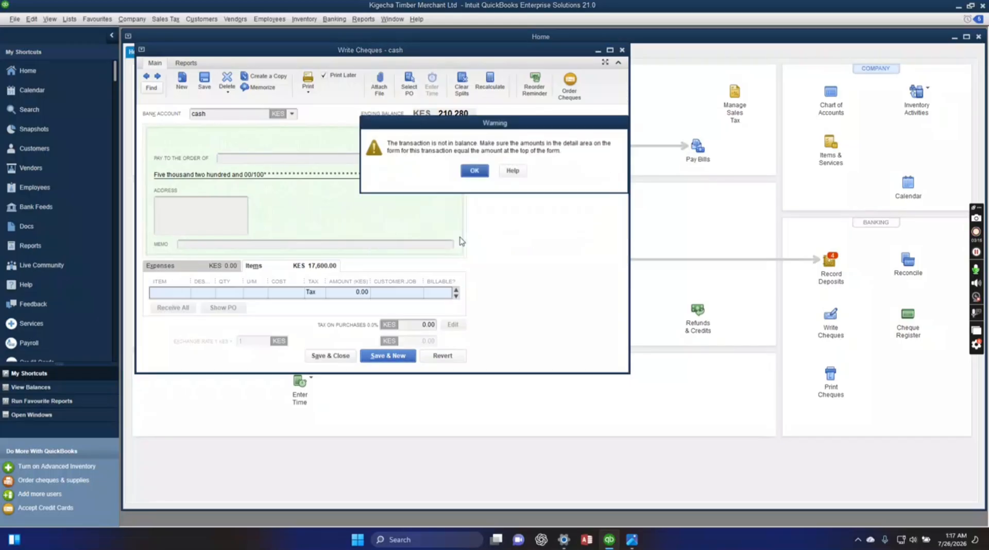
{"action": "left_click", "coordinate": [475, 172]}
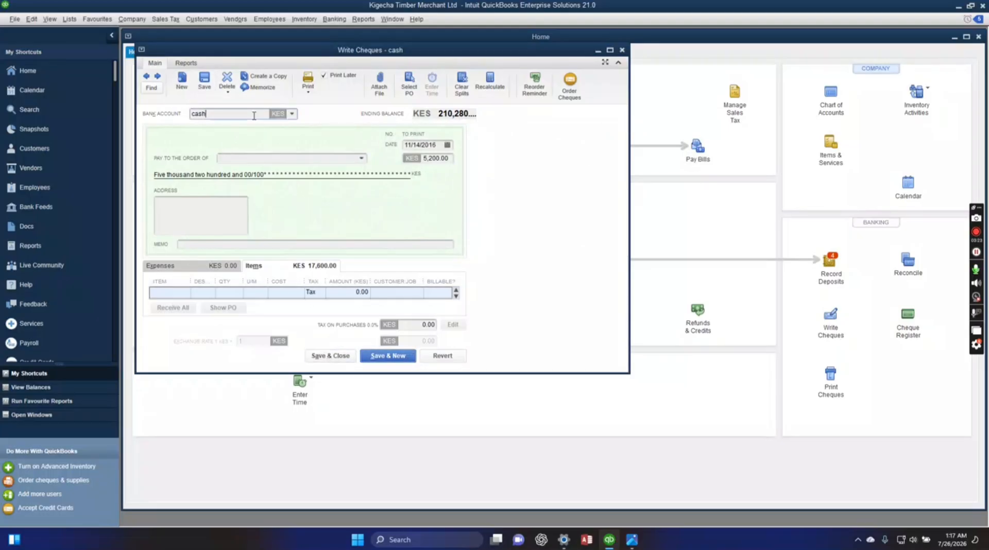
Examine the cheque's item lines again, comparing the 2*2, 3*2 and blank lines with the amount at the head.
{"action": "left_click", "coordinate": [252, 269]}
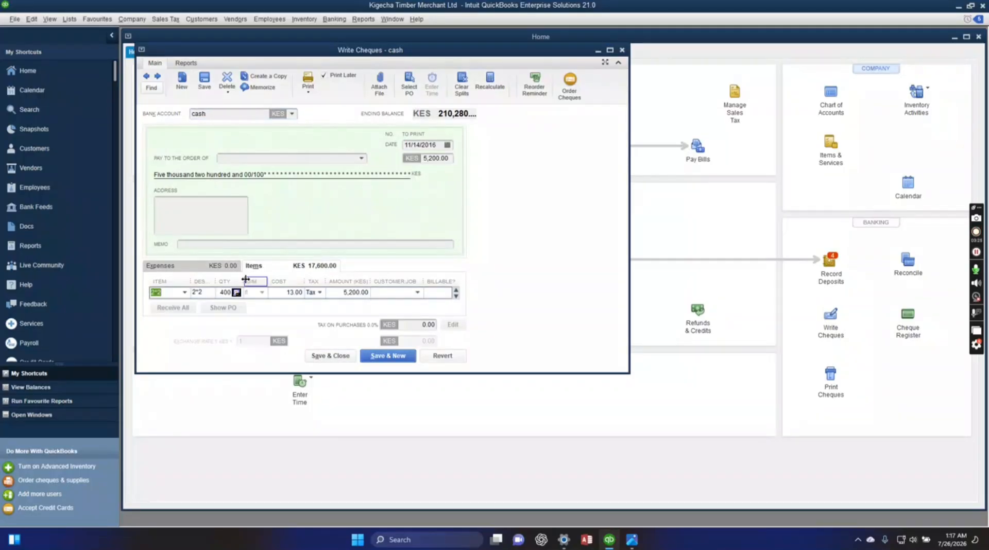
{"action": "scroll", "coordinate": [248, 304], "scroll_direction": "down", "scroll_amount": 1}
{"action": "scroll", "coordinate": [253, 307], "scroll_direction": "down", "scroll_amount": 1}
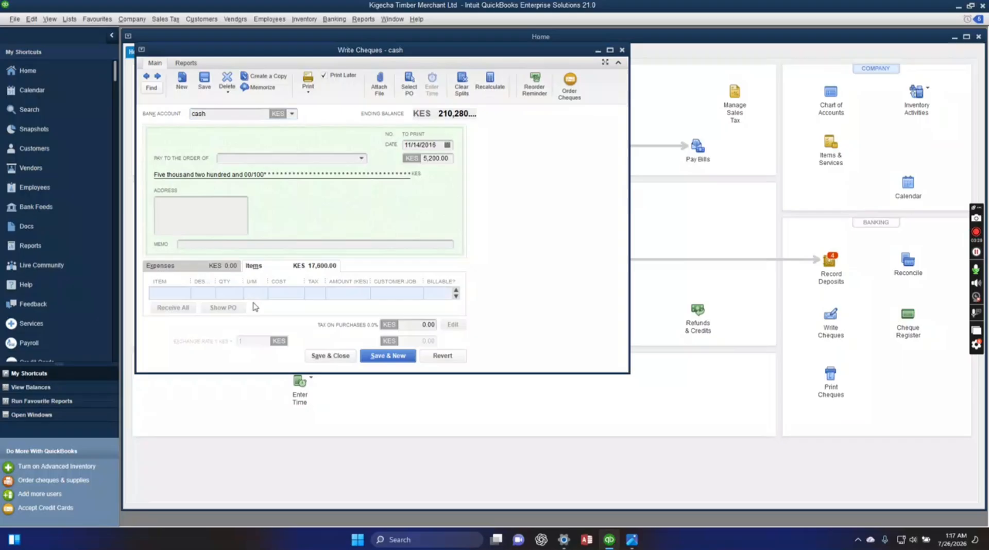
{"action": "scroll", "coordinate": [305, 262], "scroll_direction": "up", "scroll_amount": 1}
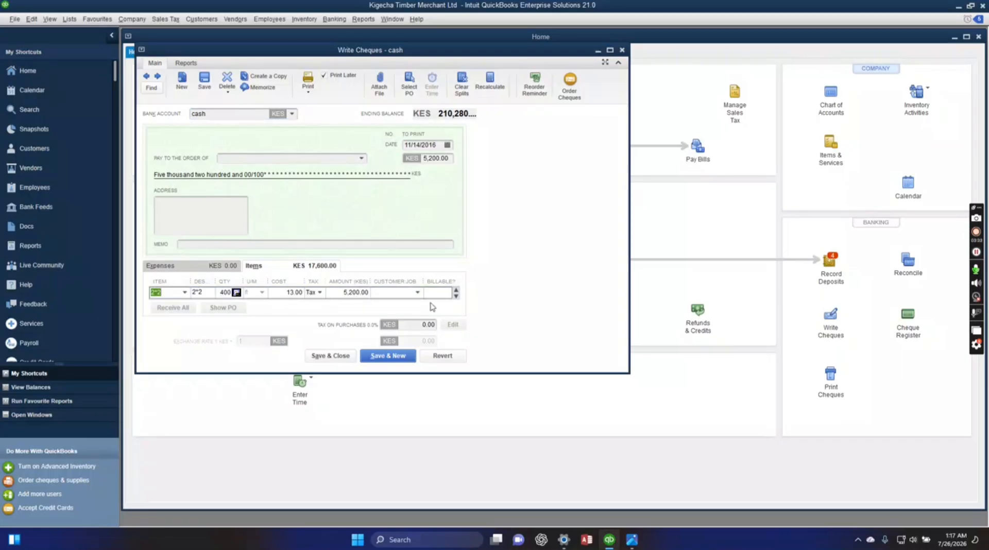
{"action": "left_click", "coordinate": [456, 296]}
{"action": "left_click", "coordinate": [456, 296]}
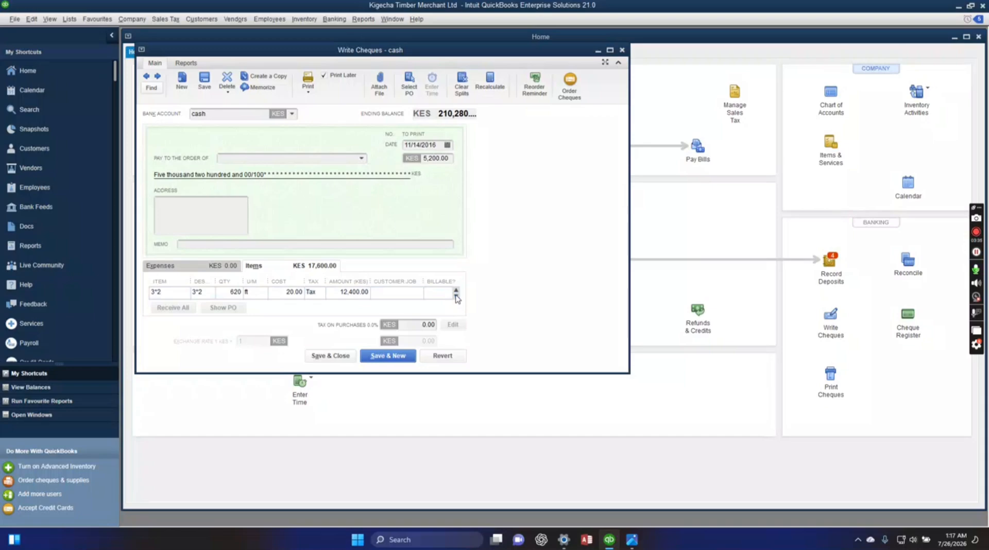
{"action": "left_click", "coordinate": [457, 292]}
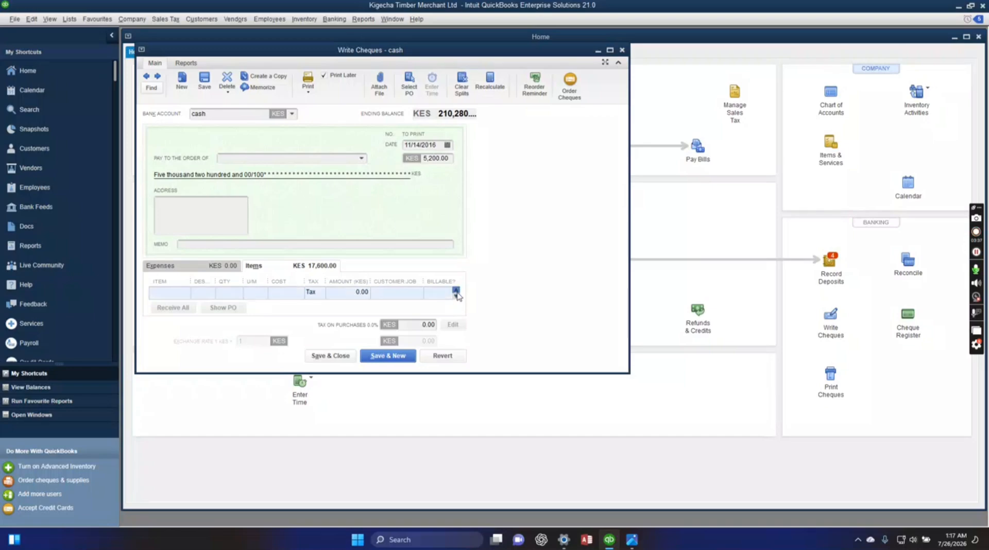
{"action": "left_click", "coordinate": [457, 291]}
{"action": "left_click", "coordinate": [457, 296]}
{"action": "left_click", "coordinate": [456, 296]}
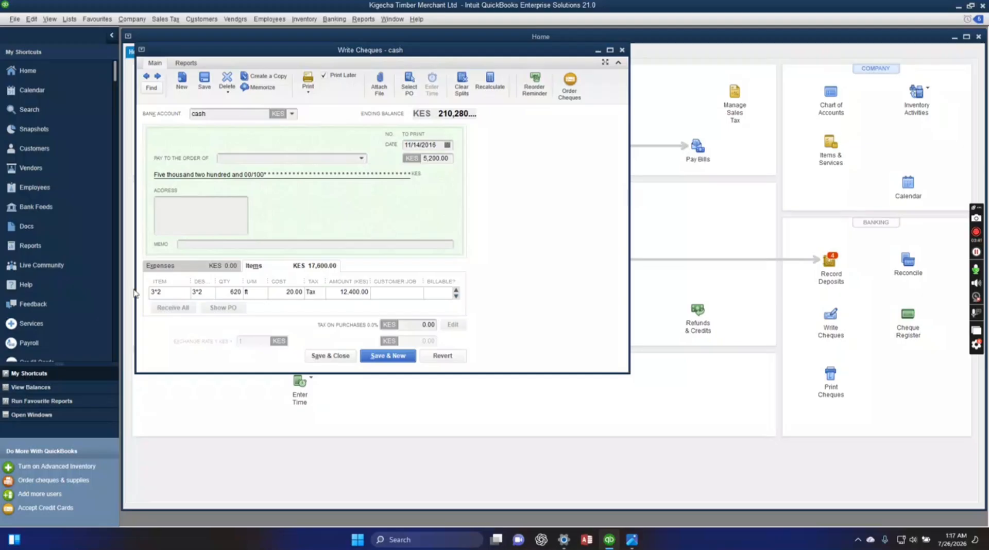
Clear the item and the 620 ft quantity on the remaining 3*2 line.
{"action": "left_click", "coordinate": [153, 292]}
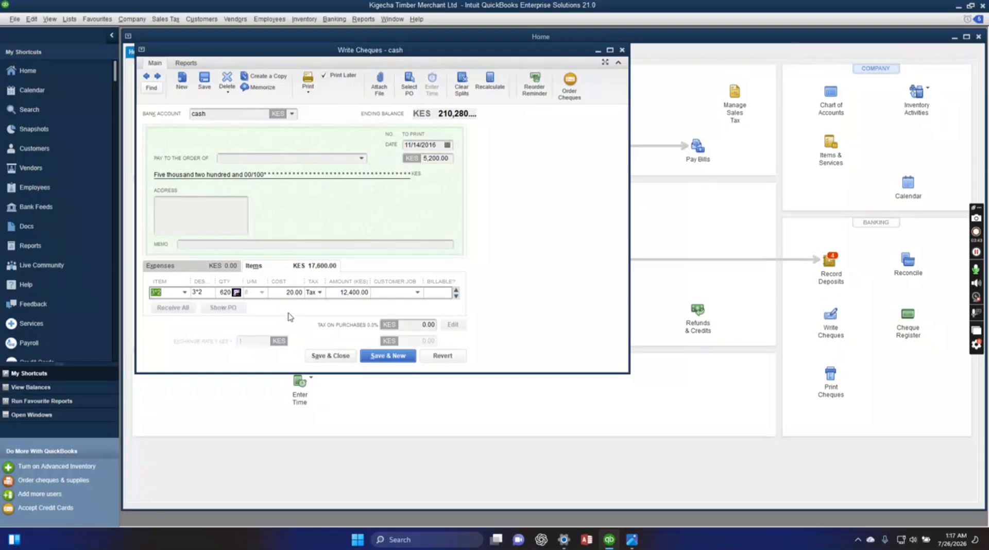
{"action": "key", "text": "BackSpace"}
{"action": "left_click", "coordinate": [208, 293]}
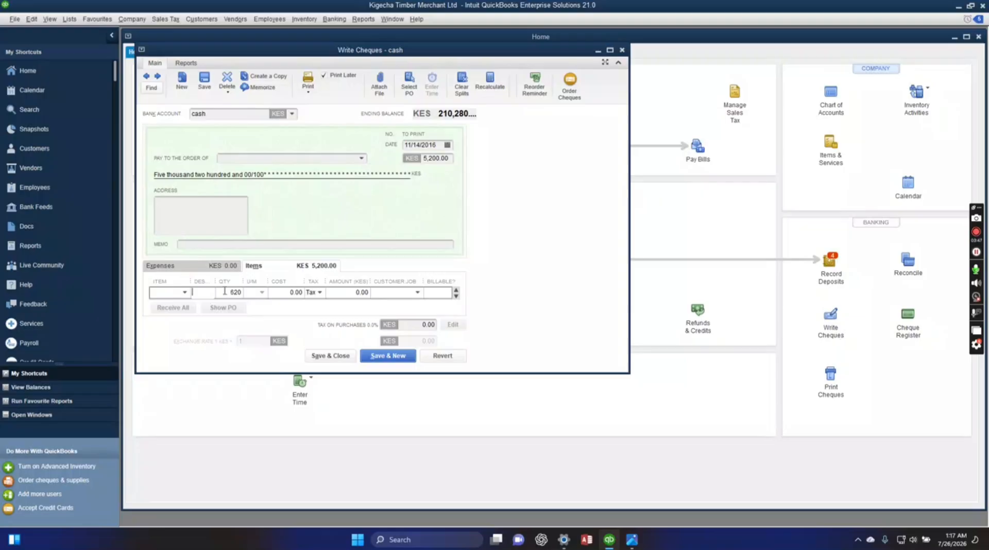
{"action": "left_click_drag", "start_coordinate": [230, 293], "coordinate": [260, 302]}
{"action": "key", "text": "BackSpace"}
Enter item 3*2 again below the 2*2 line with a quantity of 620 ft.
{"action": "scroll", "coordinate": [401, 308], "scroll_direction": "up", "scroll_amount": 1}
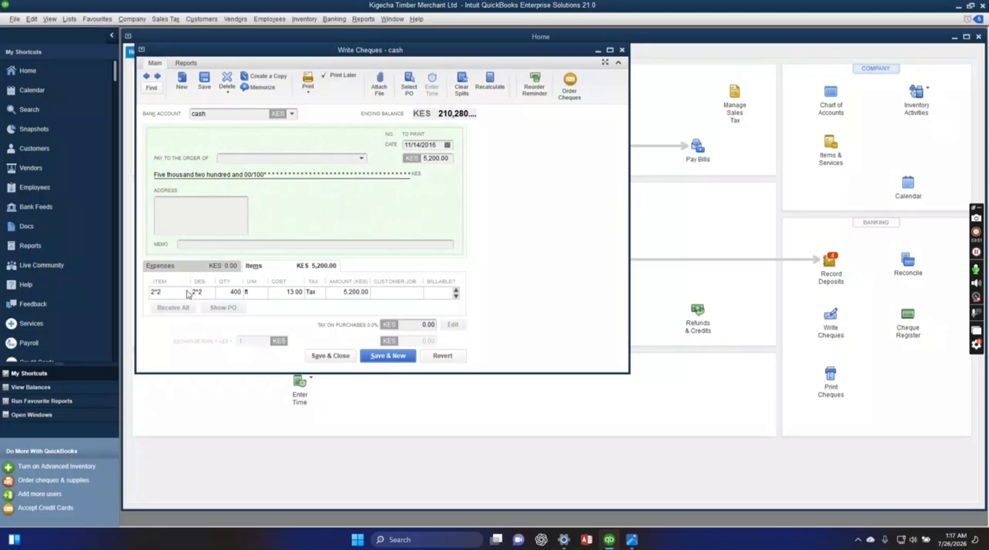
{"action": "scroll", "coordinate": [187, 294], "scroll_direction": "down", "scroll_amount": 1}
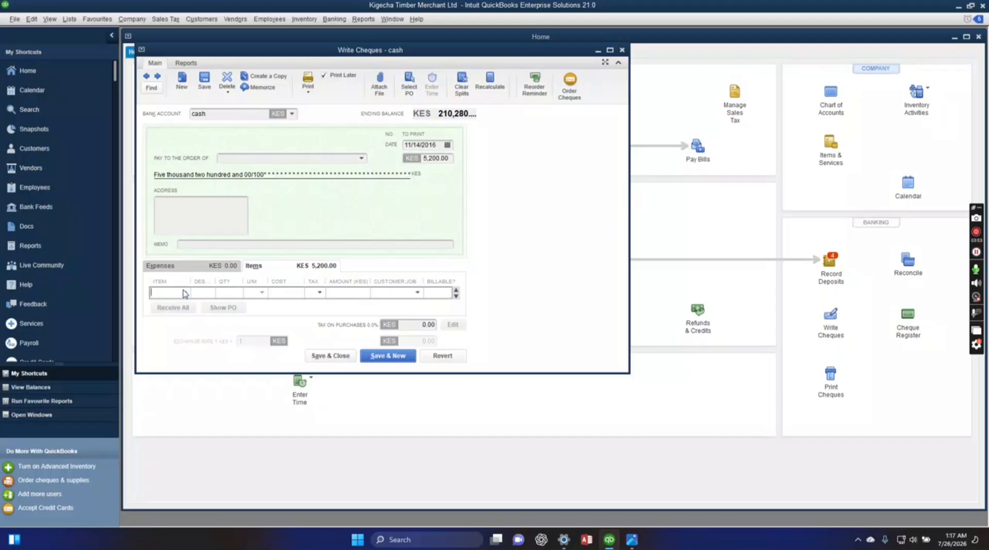
{"action": "left_click", "coordinate": [185, 292]}
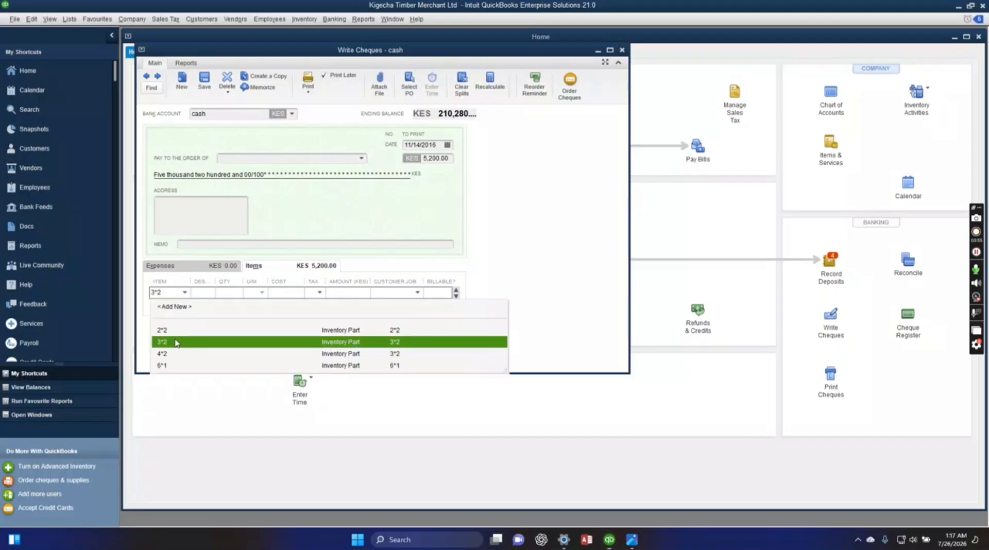
{"action": "left_click", "coordinate": [181, 343]}
{"action": "left_click", "coordinate": [221, 295]}
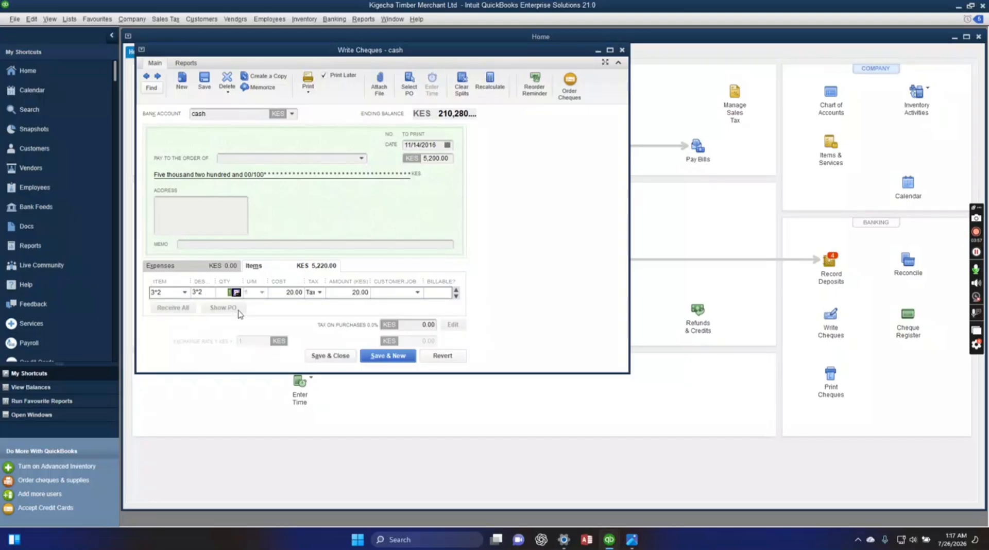
{"action": "type", "text": "620"}
{"action": "left_click", "coordinate": [277, 292]}
Set the cheque amount to 17,600 and save it, recording the changes, accepting the past date and starting a new cheque.
{"action": "left_click", "coordinate": [432, 158]}
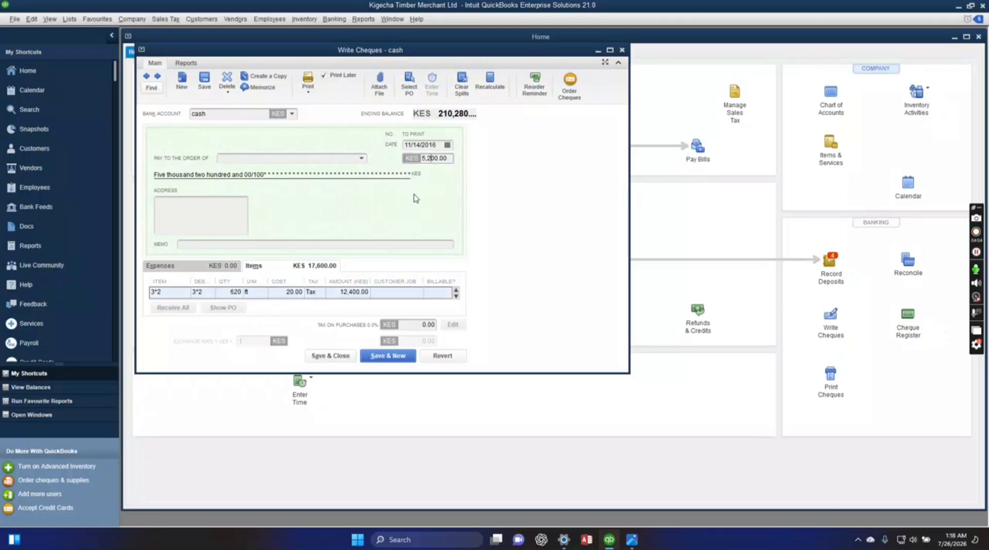
{"action": "double_click", "coordinate": [423, 158]}
{"action": "type", "text": "17600"}
{"action": "left_click", "coordinate": [402, 359]}
{"action": "left_click", "coordinate": [447, 164]}
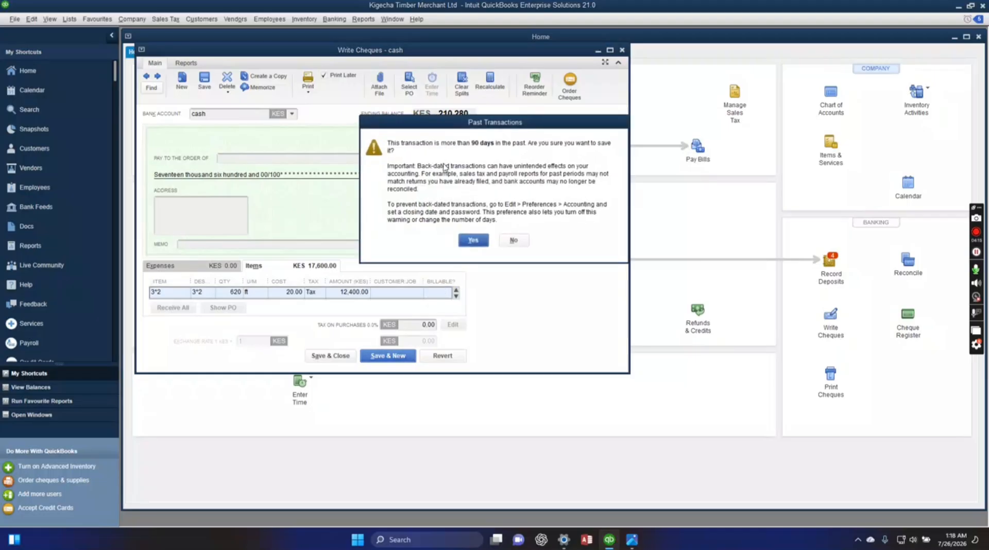
{"action": "left_click", "coordinate": [465, 240]}
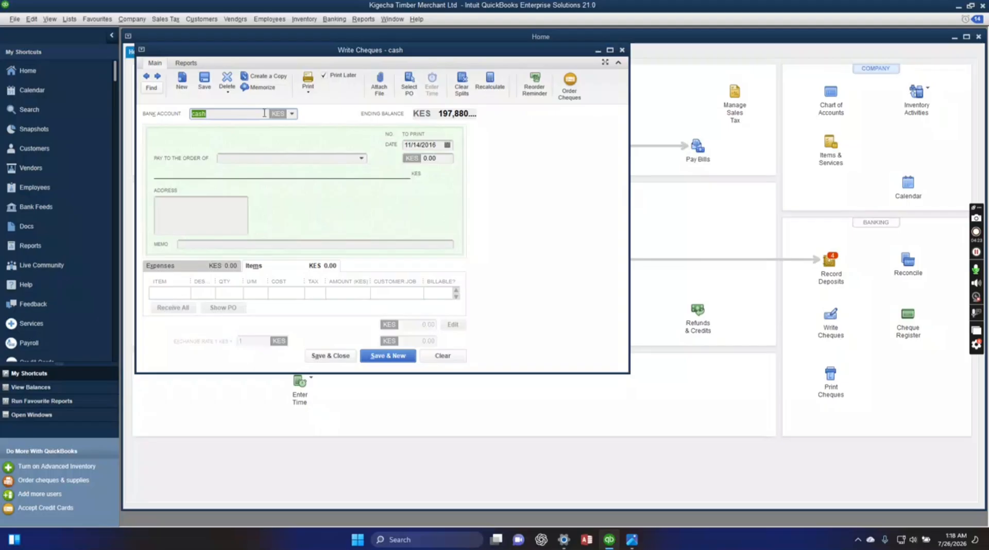
Date the new cash cheque 12/06/2016.
{"action": "left_click", "coordinate": [421, 144]}
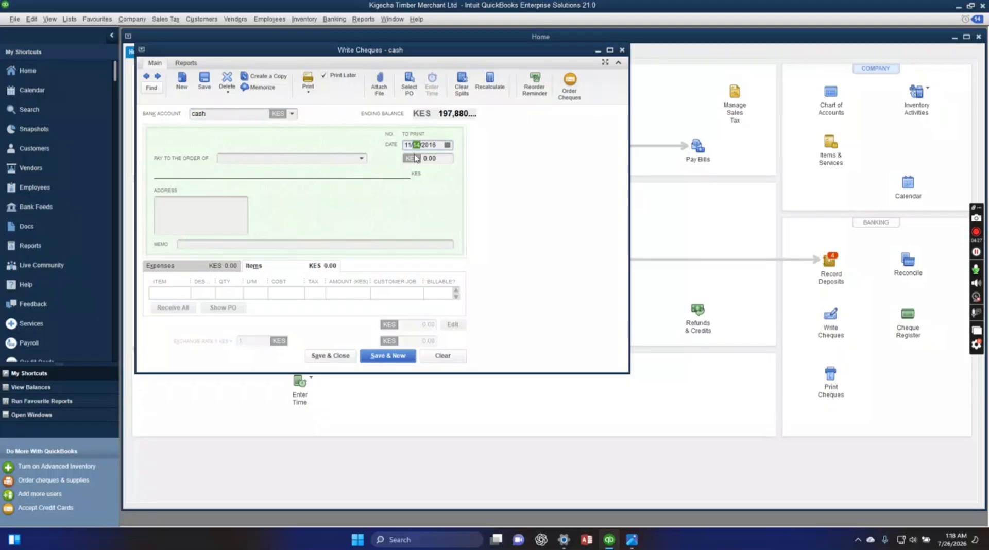
{"action": "type", "text": "6"}
{"action": "type", "text": "2"}
{"action": "key", "text": "BackSpace"}
{"action": "key", "text": "BackSpace"}
{"action": "type", "text": "2"}
Select 4*2 as the first item on the 12/06/2016 cheque.
{"action": "left_click", "coordinate": [173, 292]}
{"action": "left_click", "coordinate": [184, 293]}
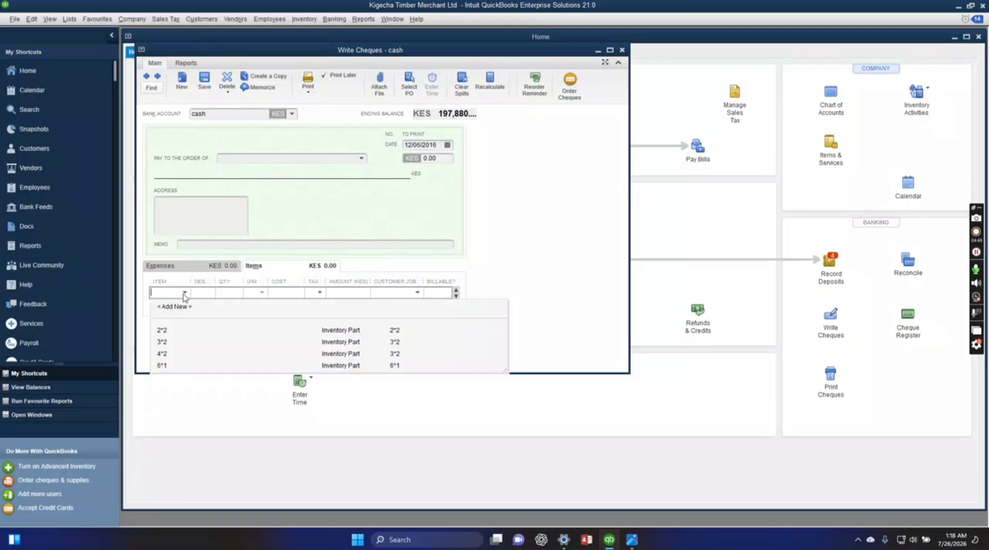
{"action": "left_click", "coordinate": [170, 355]}
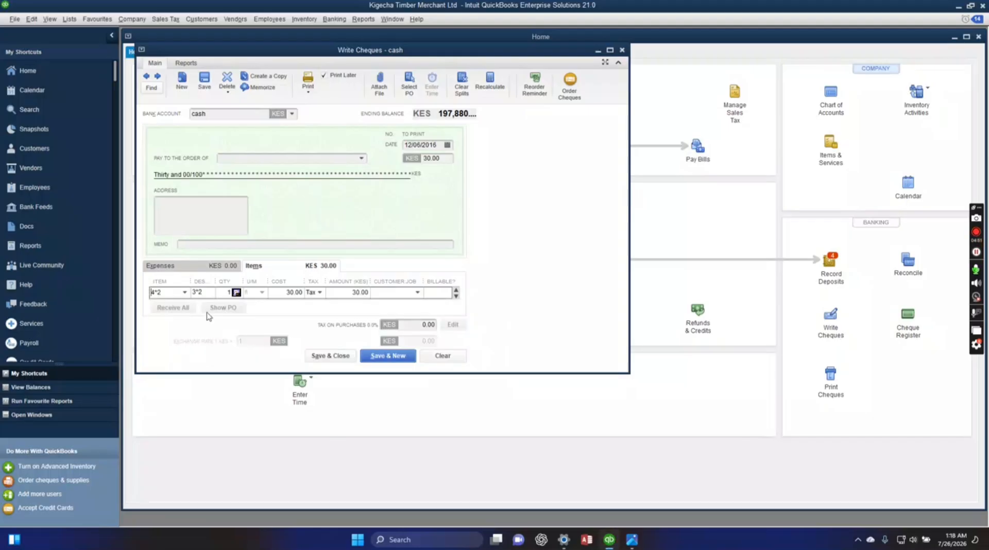